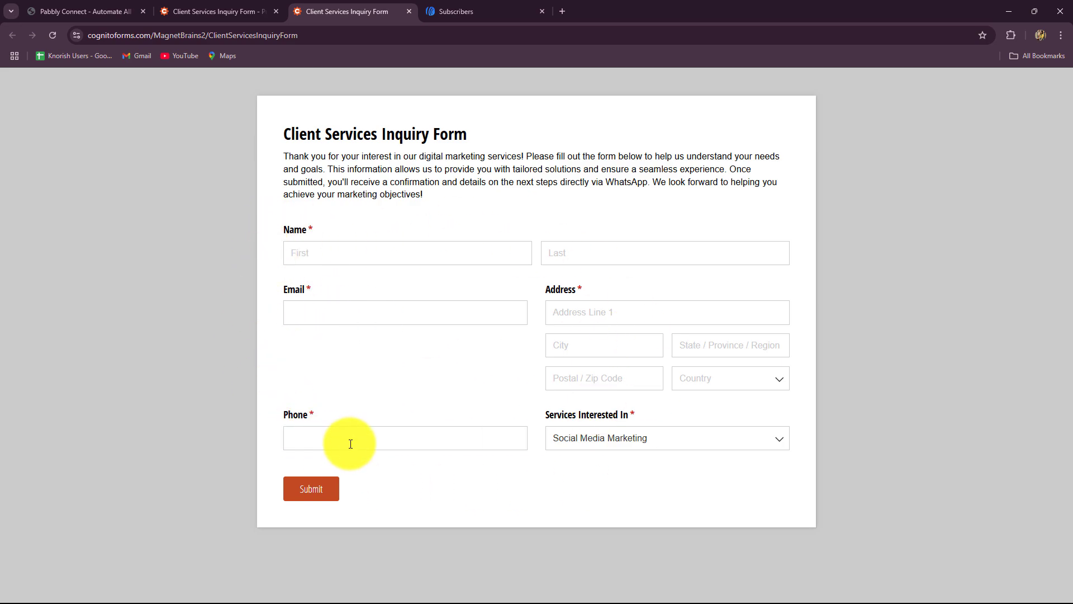
# Review the inquiry form's Services dropdown options, then bring up the AWeber subscriber list.
pyautogui.click(644, 444)
pyautogui.click(886, 371)
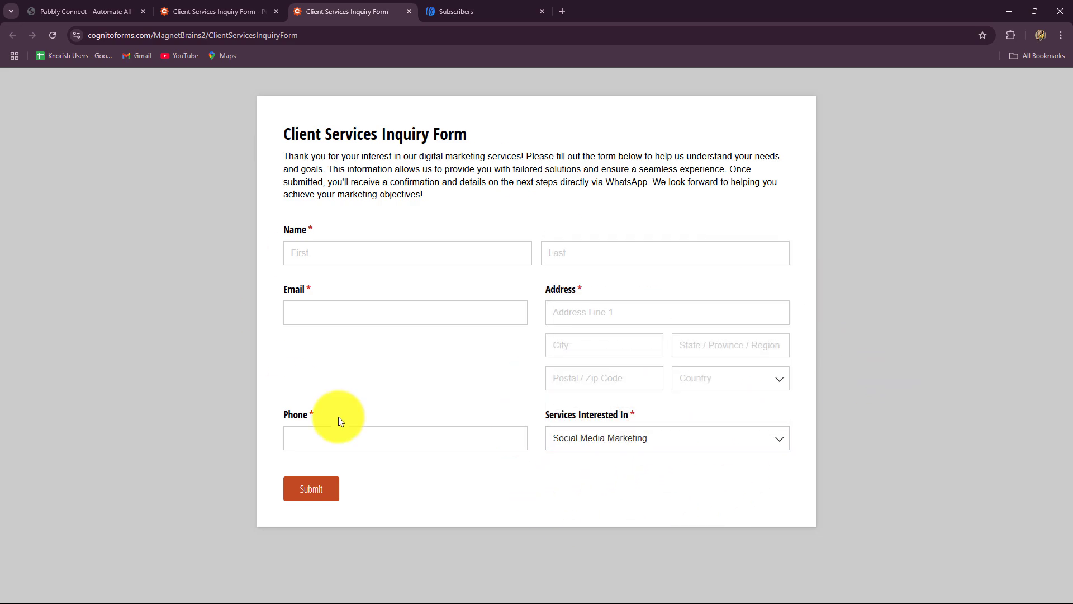
pyautogui.click(450, 7)
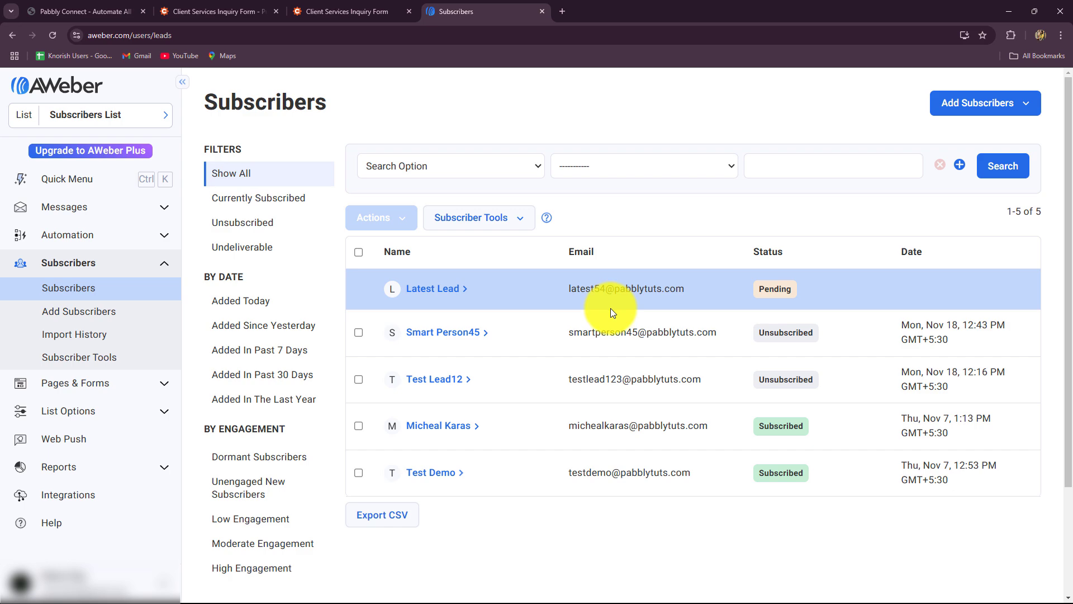
# Compare the AWeber subscribers, Pabbly Connect and inquiry form tabs, ending on the blank form.
pyautogui.click(210, 14)
pyautogui.click(430, 17)
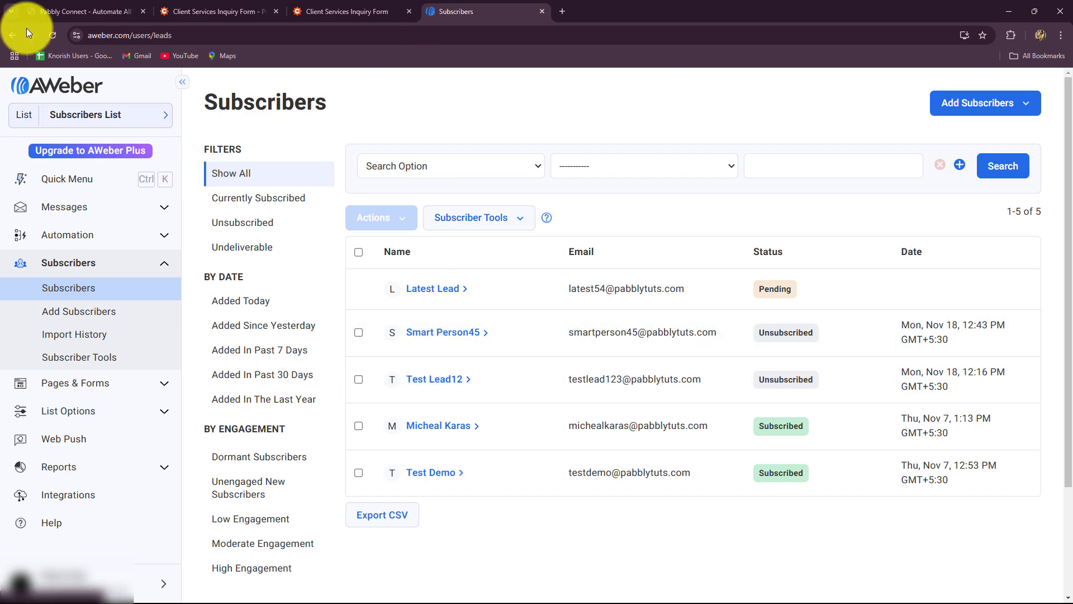
pyautogui.click(26, 8)
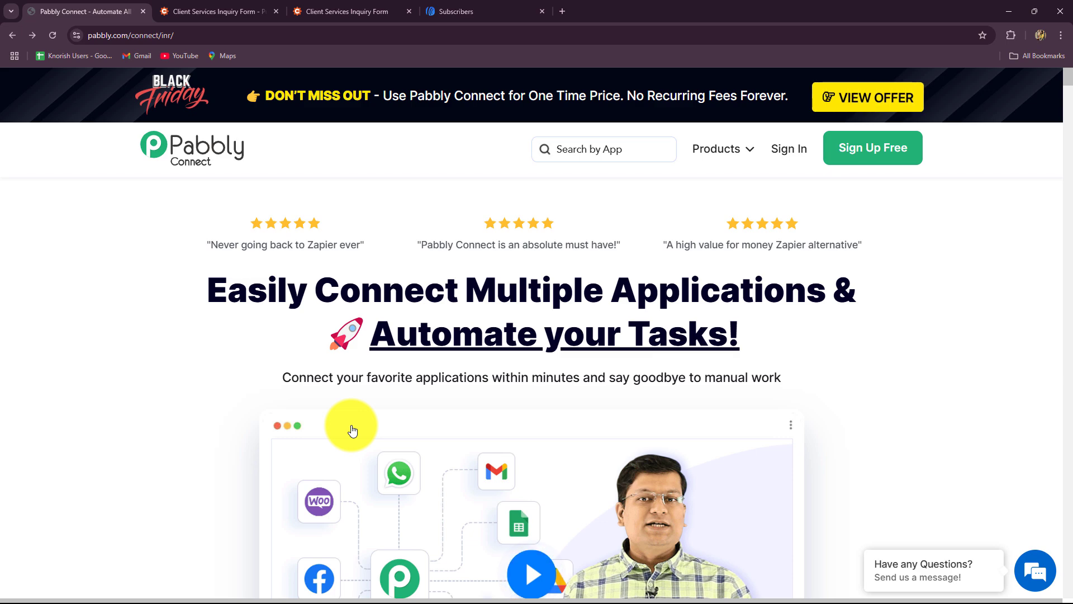
pyautogui.click(336, 4)
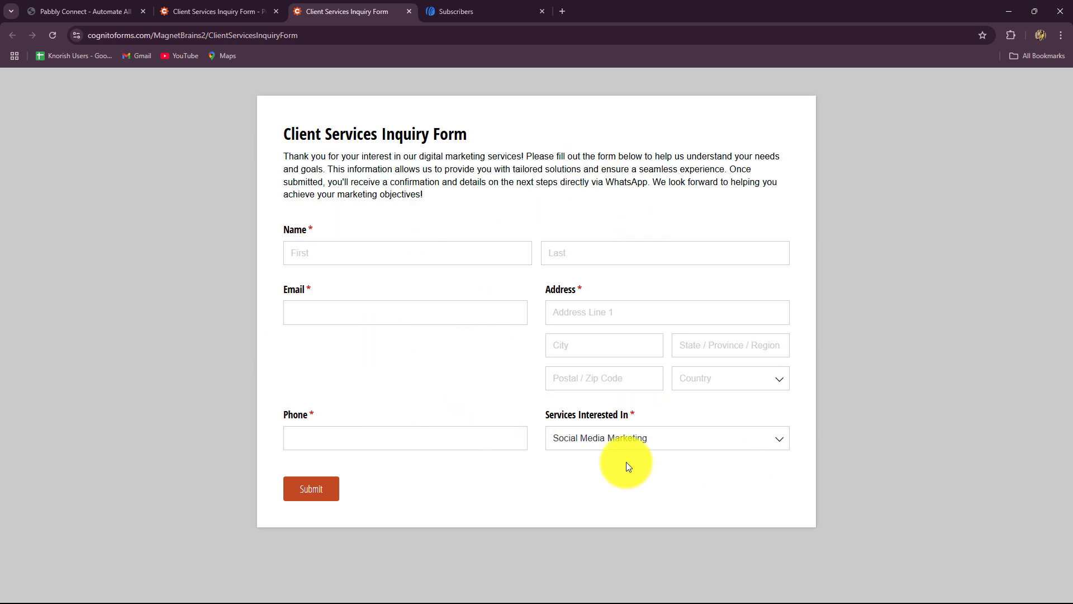
pyautogui.click(528, 10)
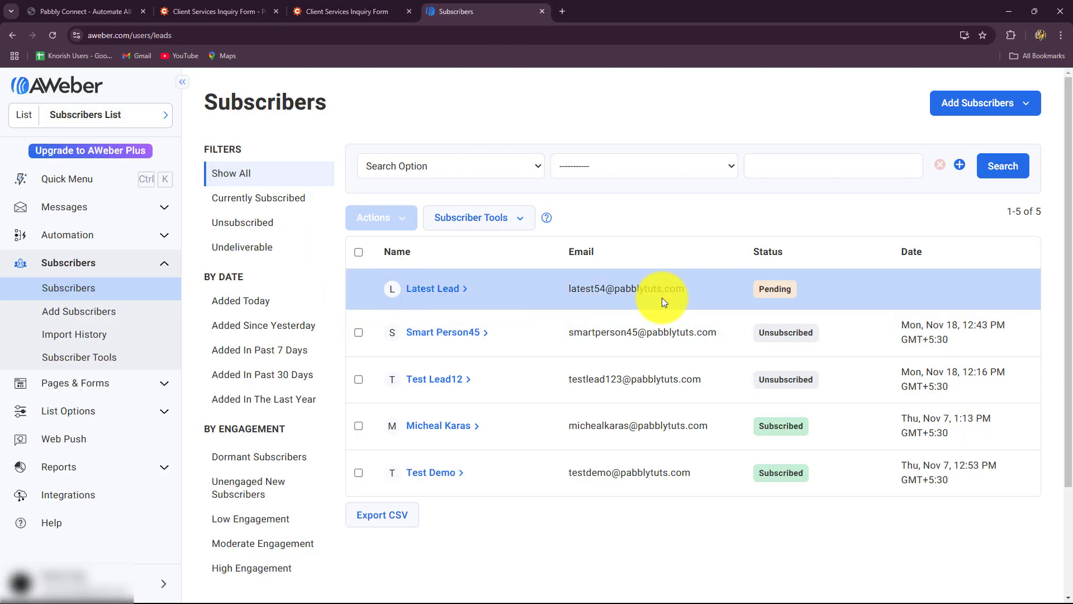
pyautogui.click(346, 7)
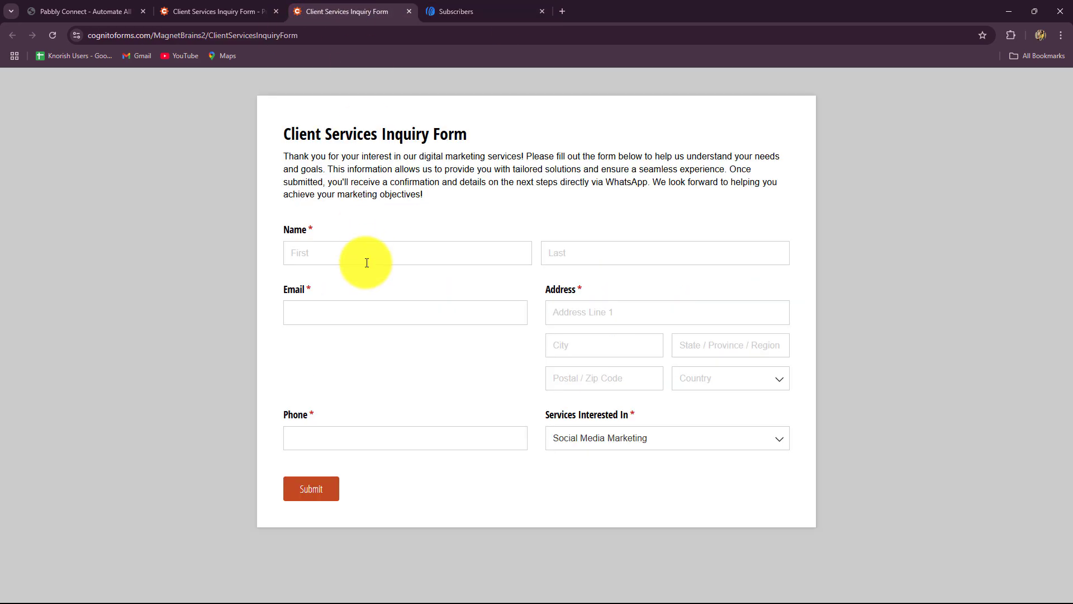
# Enter first name New, last name Lead and the lead's email address.
pyautogui.click(335, 253)
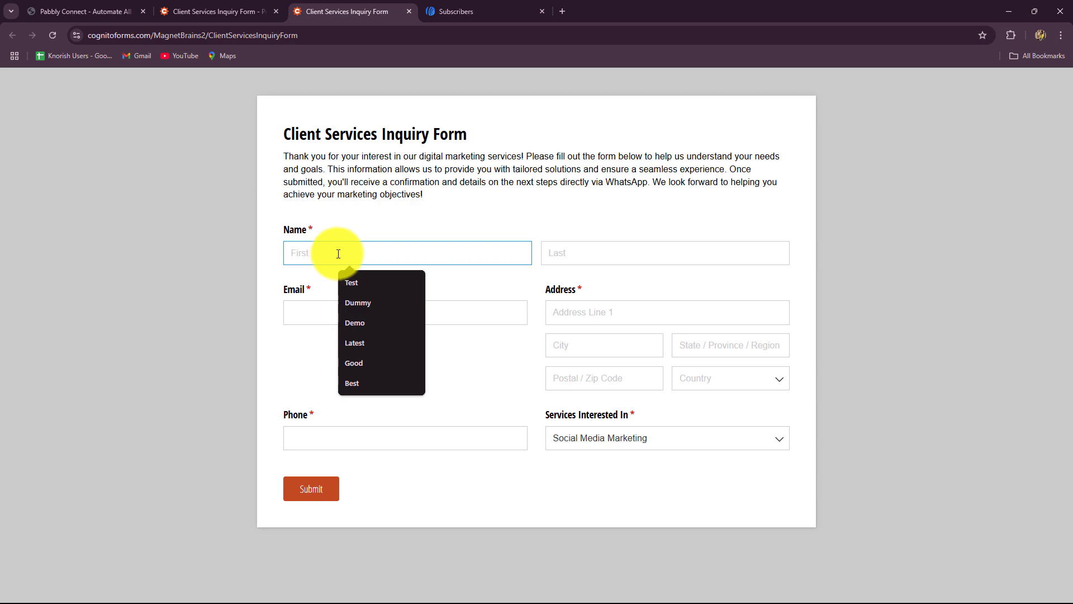
pyautogui.write('New')
pyautogui.click(573, 258)
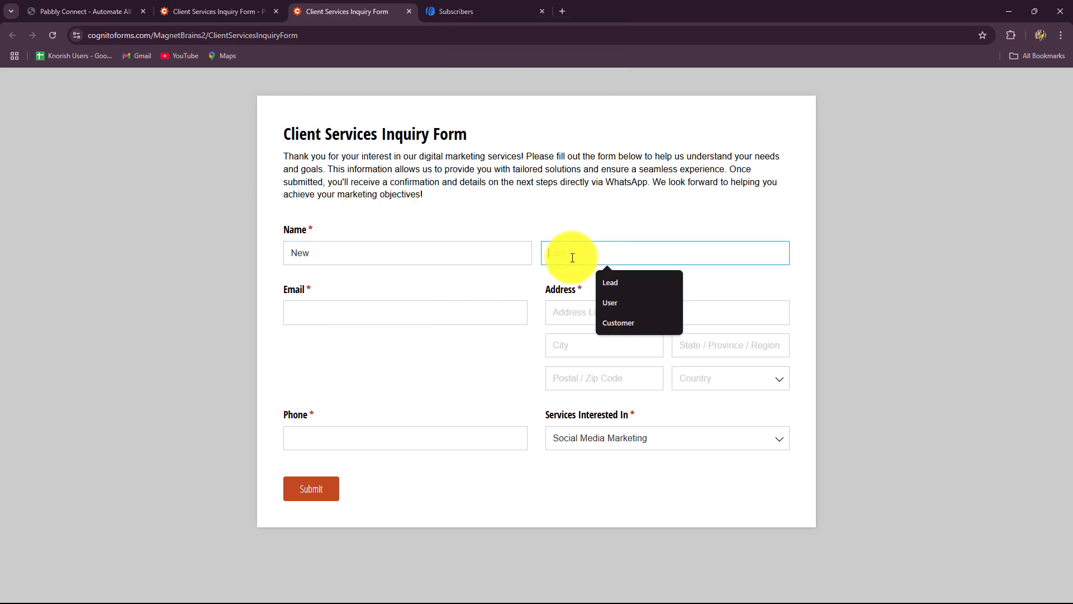
pyautogui.click(606, 280)
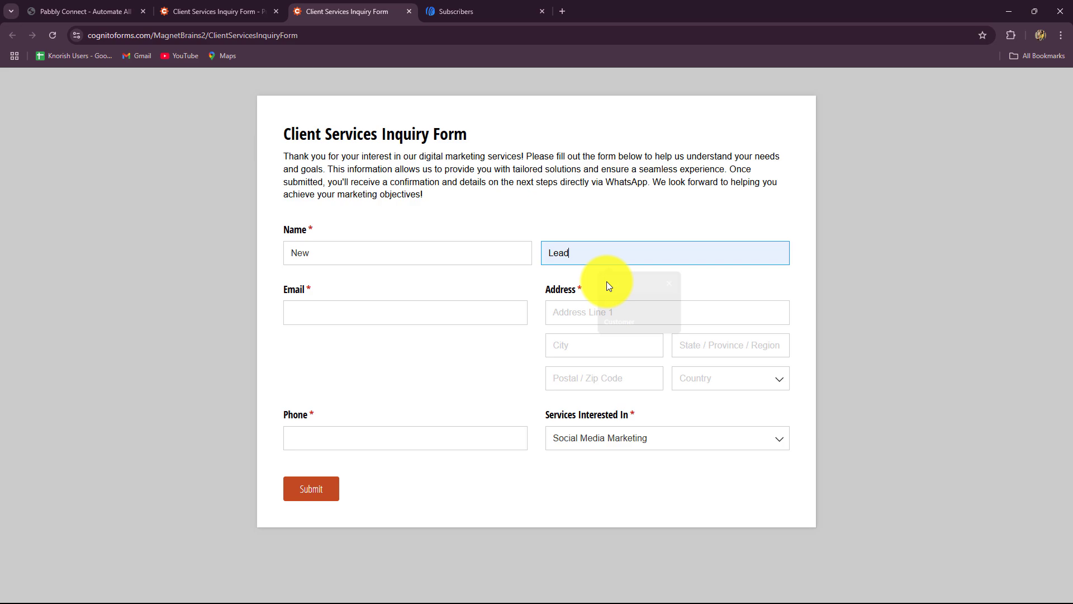
pyautogui.click(330, 307)
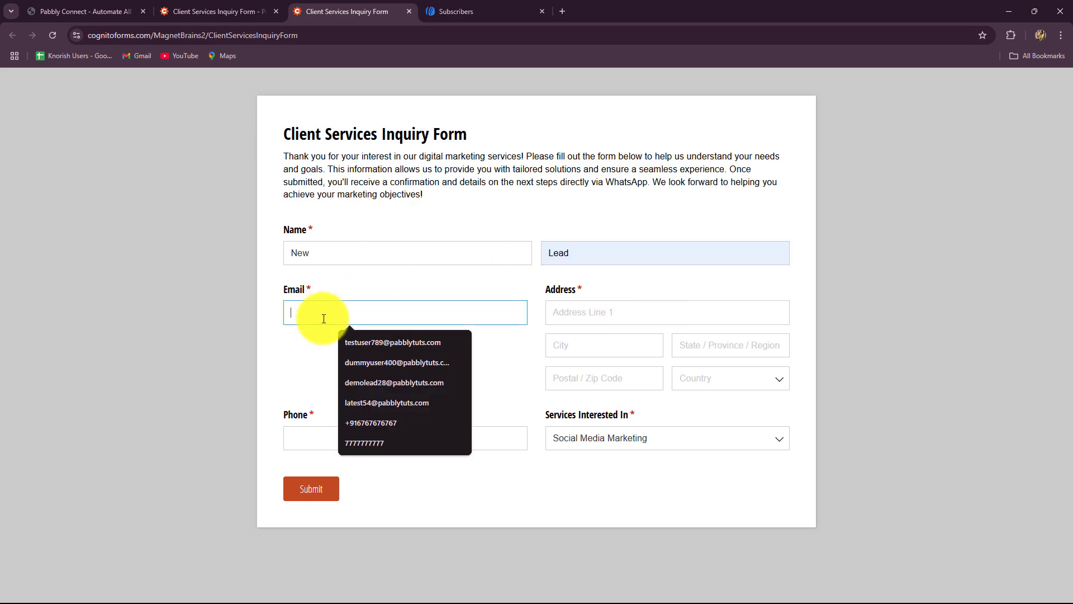
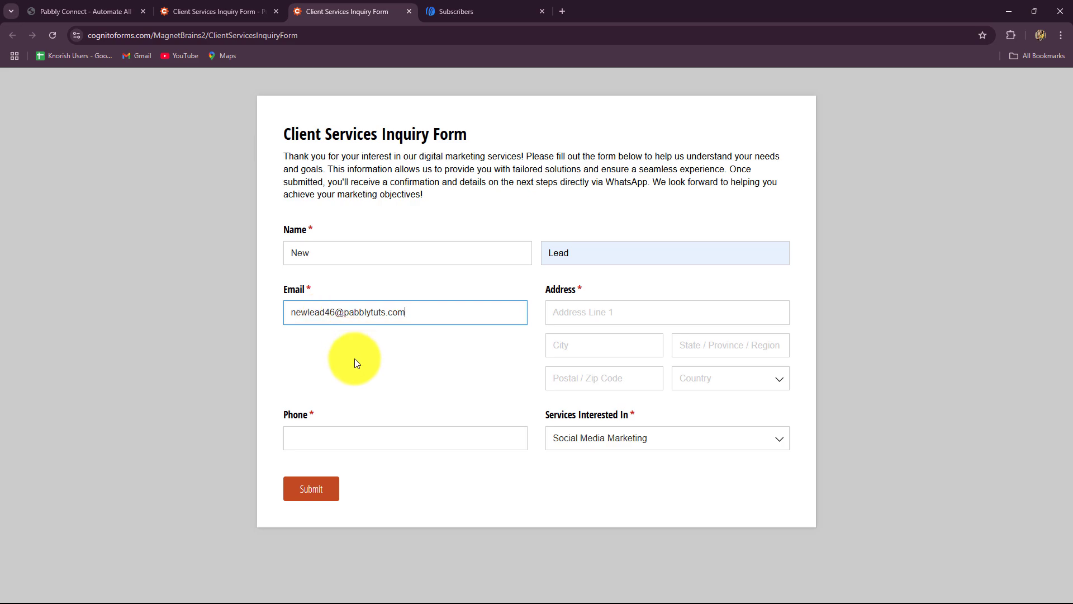
# Fill in the saved Bhopal address, state, postal code, country India and phone number.
pyautogui.click(586, 311)
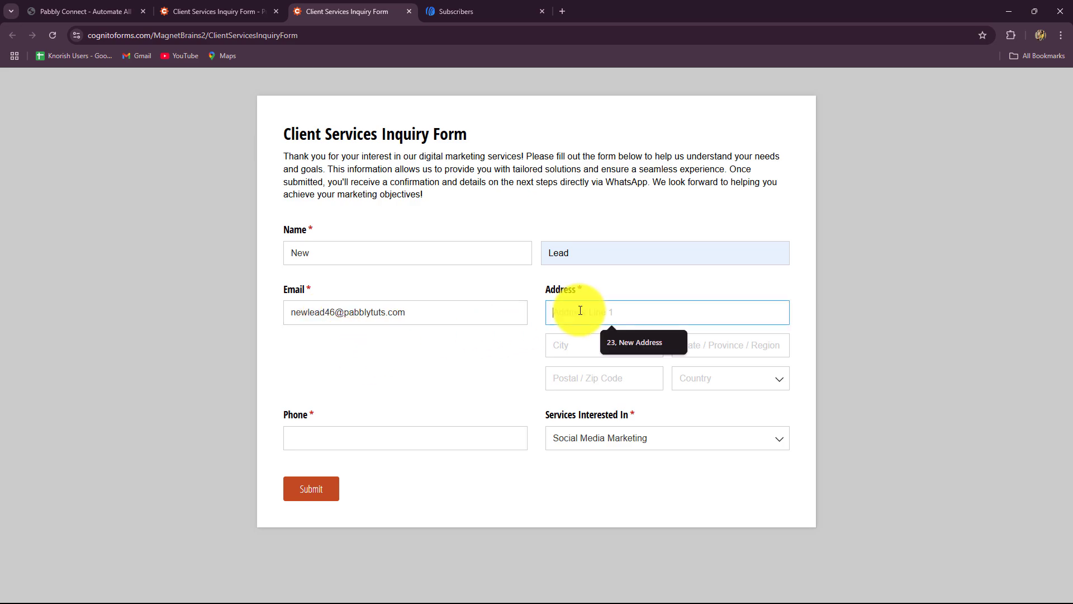
pyautogui.click(607, 346)
pyautogui.click(583, 349)
pyautogui.click(601, 374)
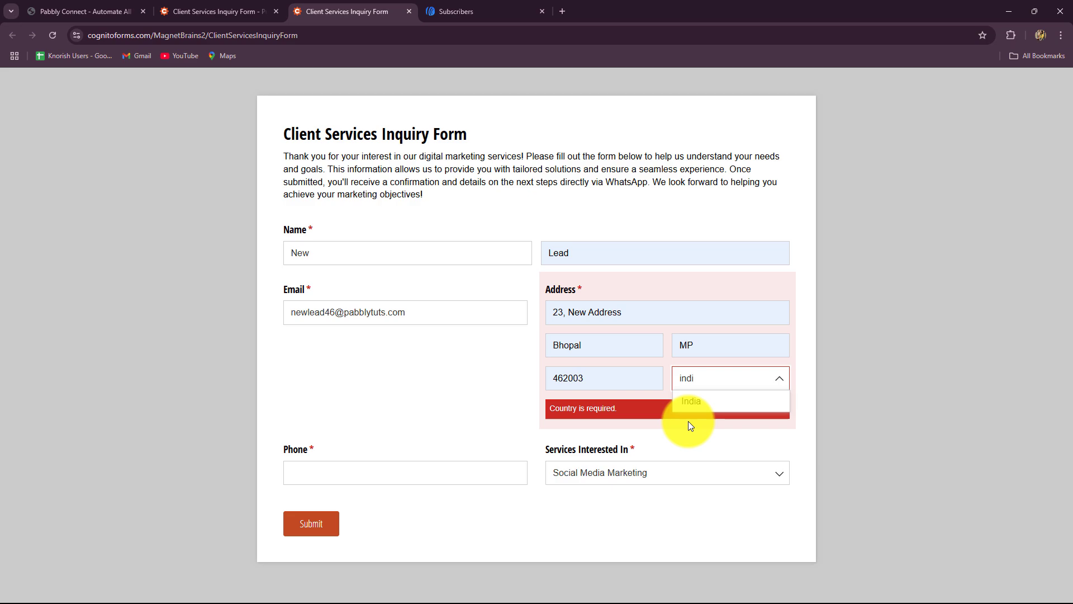
pyautogui.click(690, 404)
pyautogui.click(395, 438)
pyautogui.click(394, 465)
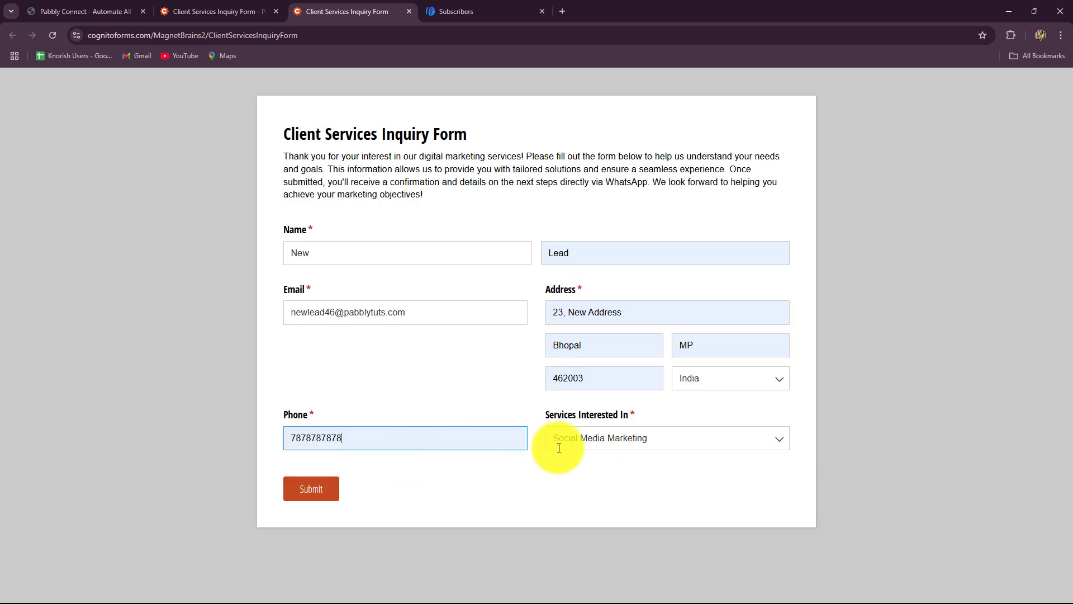
# Choose Brand Strategy & Consultation as the service and submit the form.
pyautogui.click(573, 443)
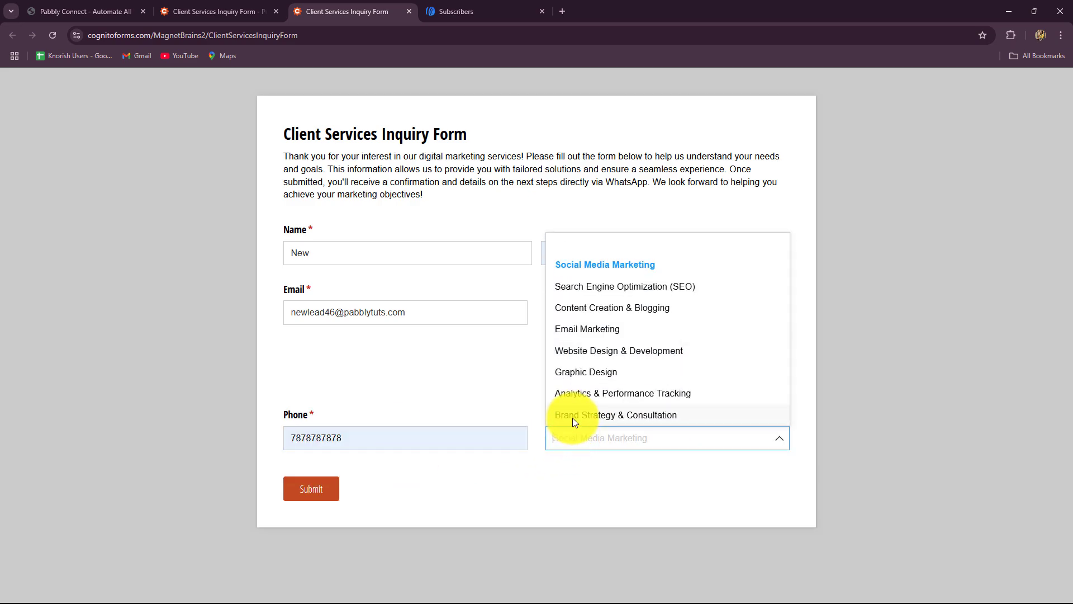
pyautogui.click(573, 418)
pyautogui.click(325, 486)
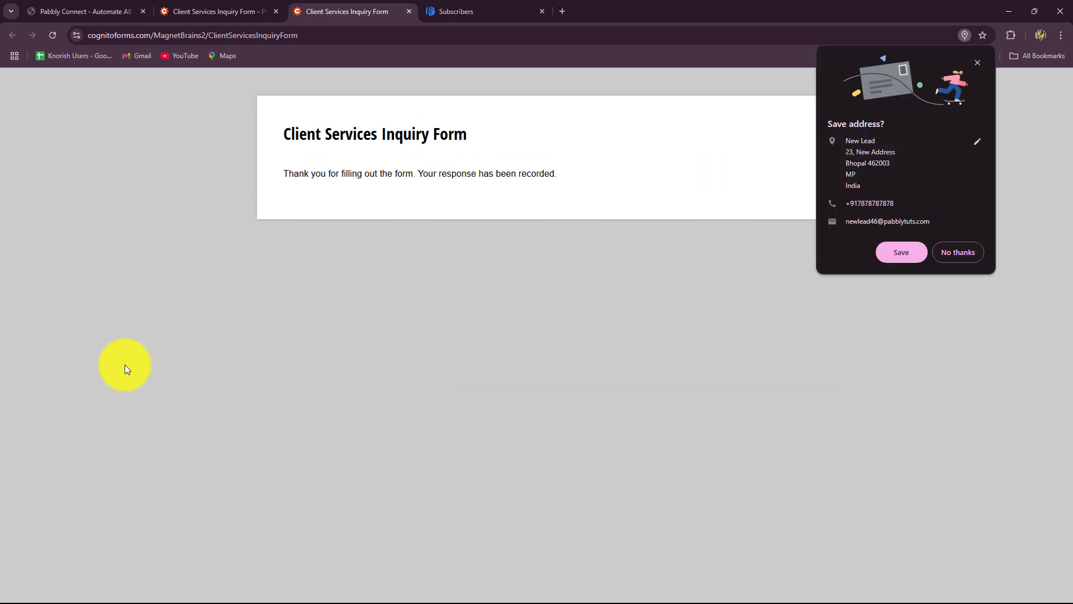
pyautogui.click(125, 365)
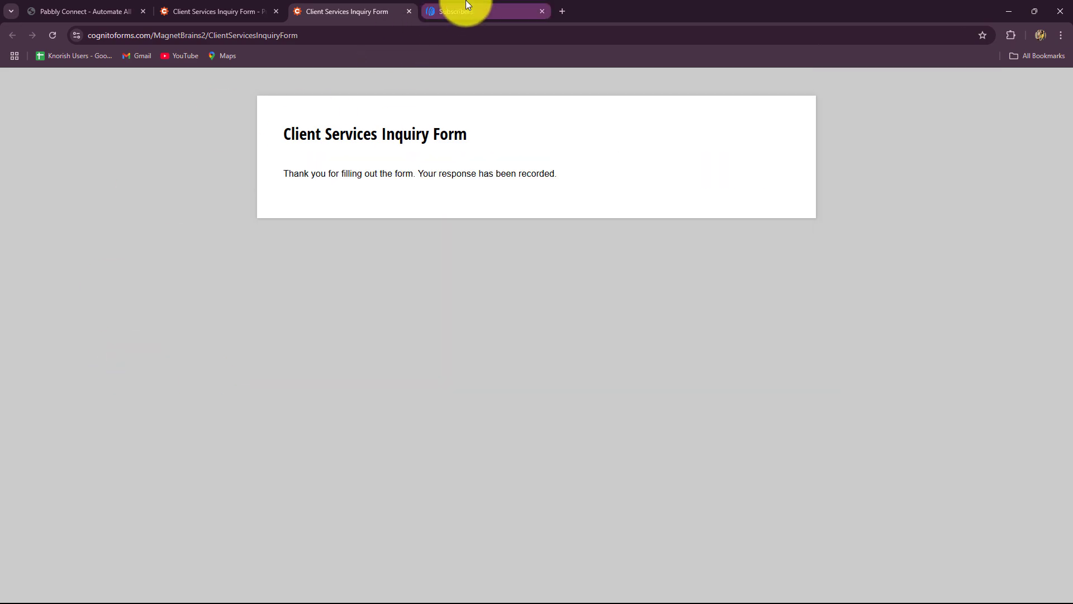
# Reload AWeber's subscribers and check New Lead's mobile number and city Bhopal.
pyautogui.click(465, 8)
pyautogui.click(52, 34)
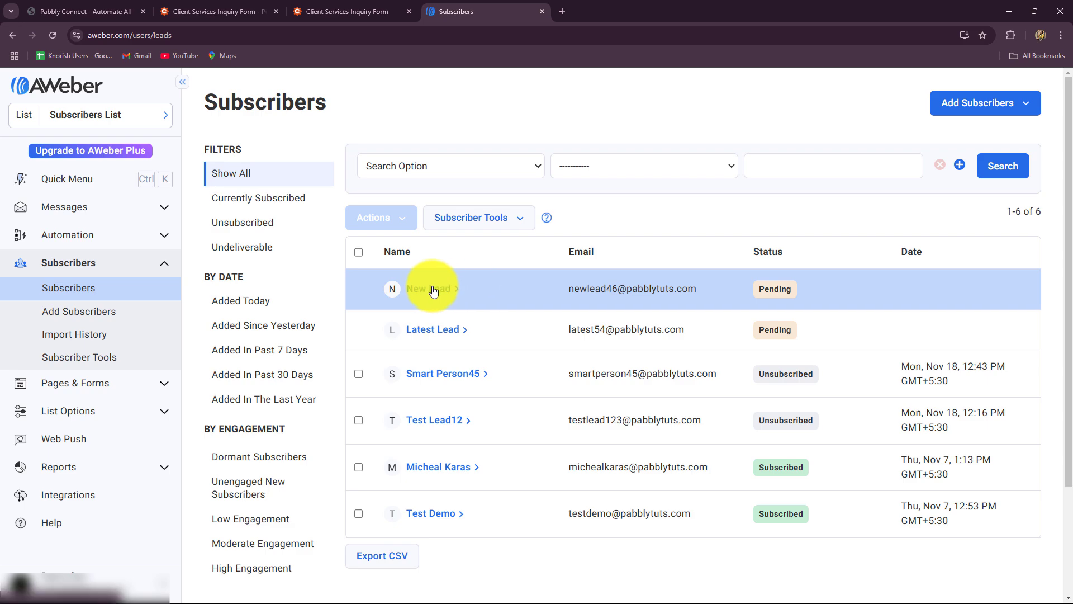
pyautogui.click(430, 288)
pyautogui.scroll(-4, 614, 348)
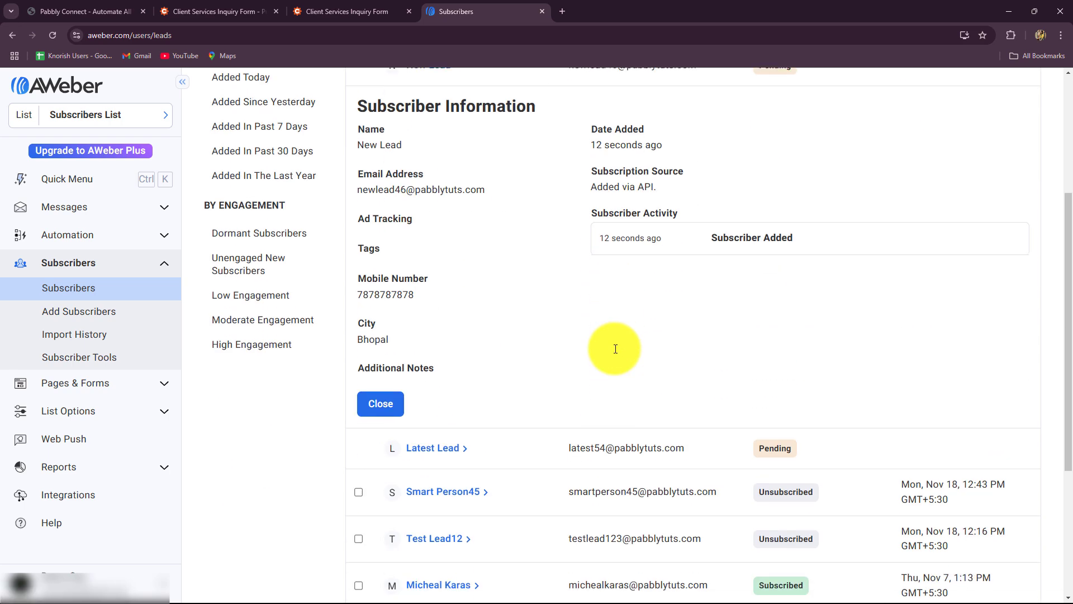
pyautogui.scroll(2, 603, 383)
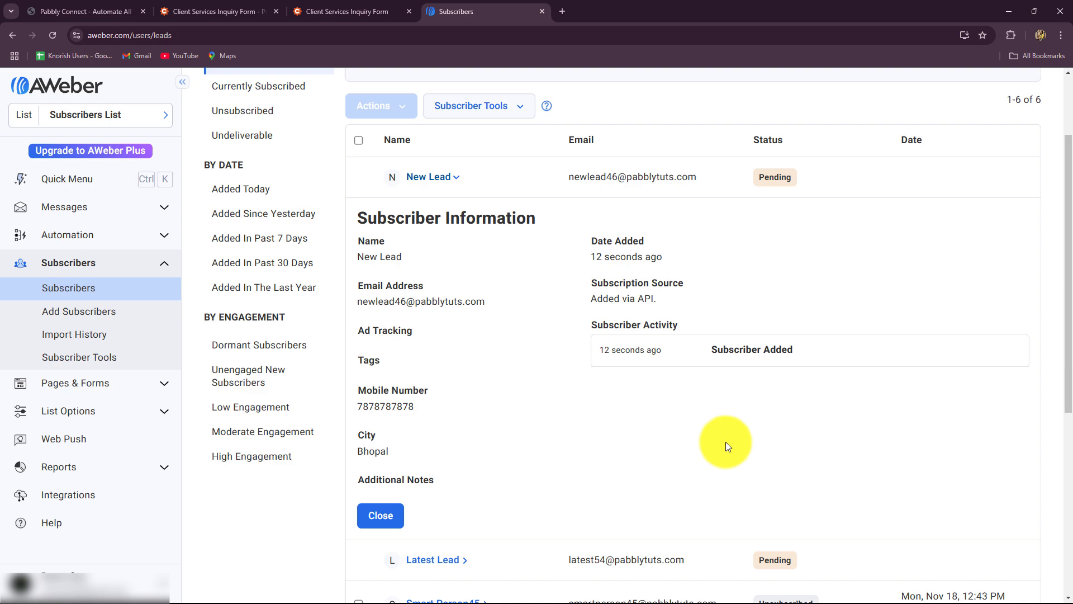
pyautogui.click(358, 11)
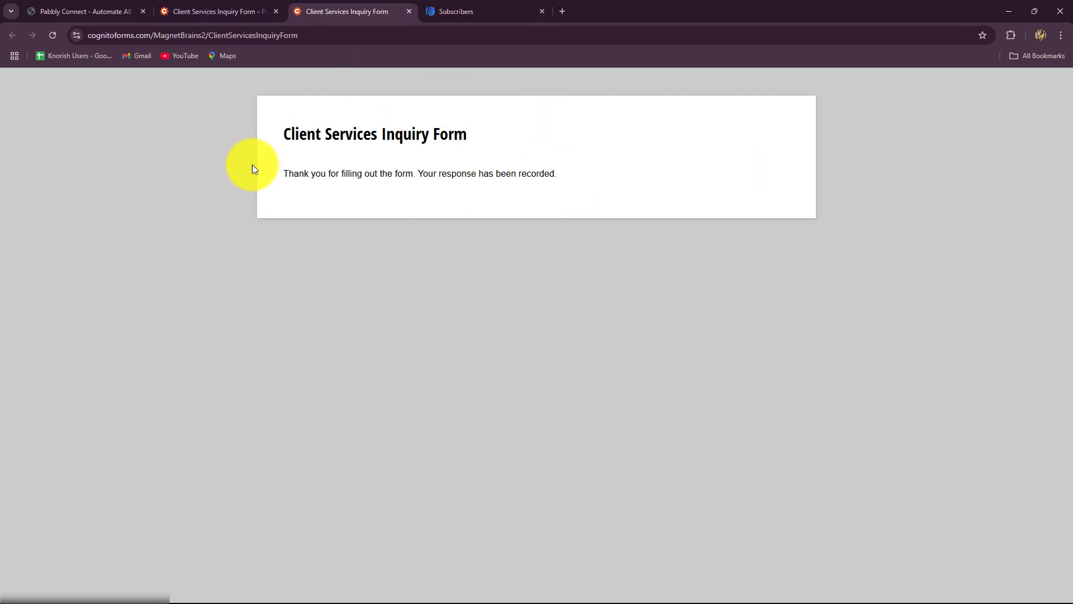
pyautogui.click(441, 10)
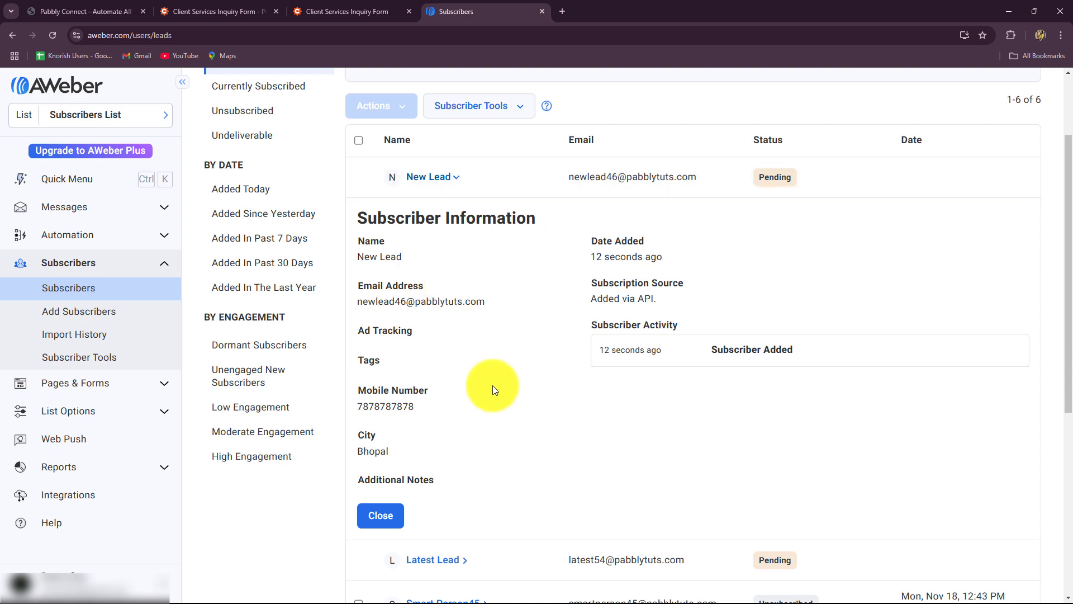
pyautogui.click(112, 11)
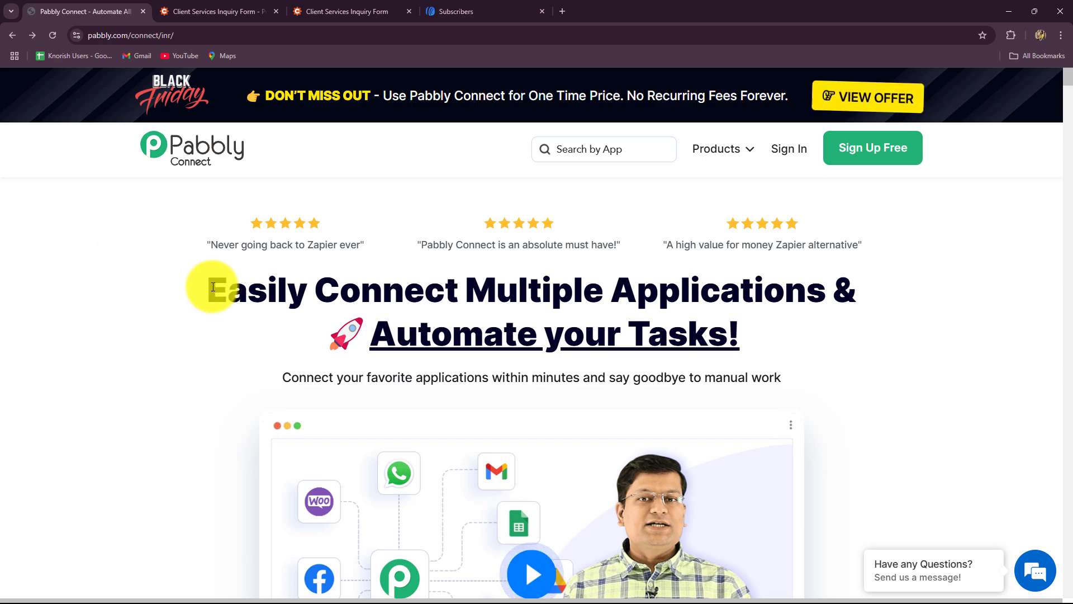
# Close the Black Friday popup on the Pabbly Connect homepage and sign in.
pyautogui.moveTo(211, 285); pyautogui.dragTo(796, 368)
pyautogui.click(879, 361)
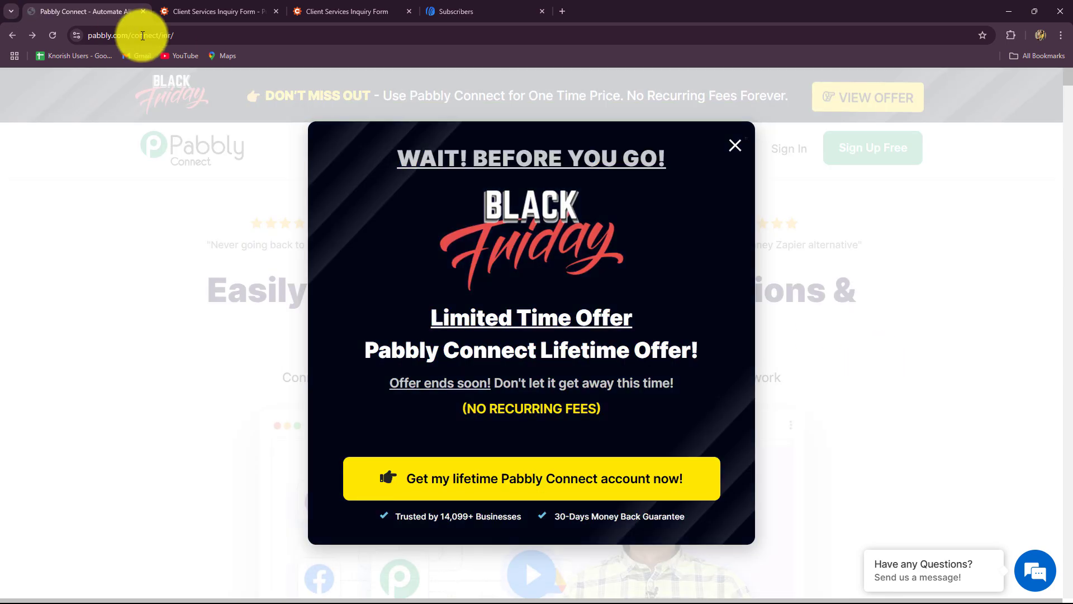
pyautogui.click(102, 40)
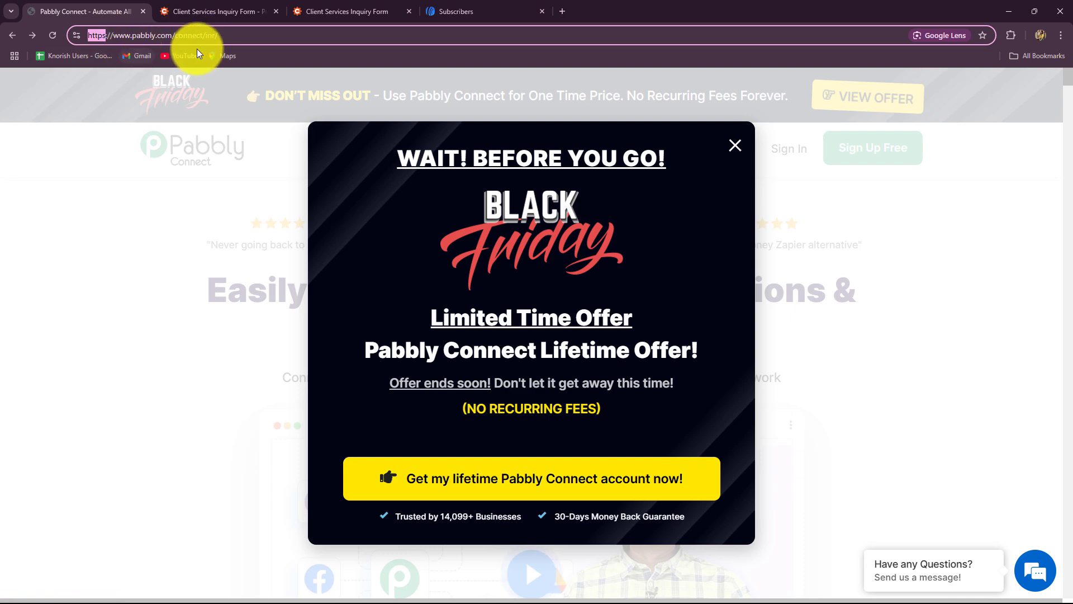
pyautogui.click(728, 141)
pyautogui.moveTo(721, 149)
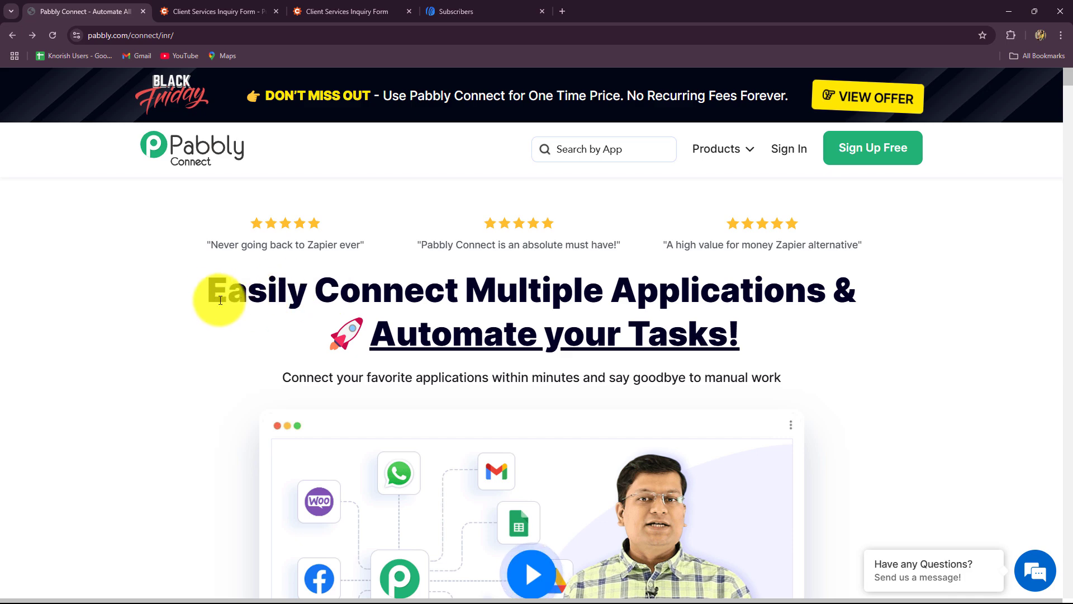
pyautogui.moveTo(216, 299); pyautogui.dragTo(876, 365)
pyautogui.click(876, 364)
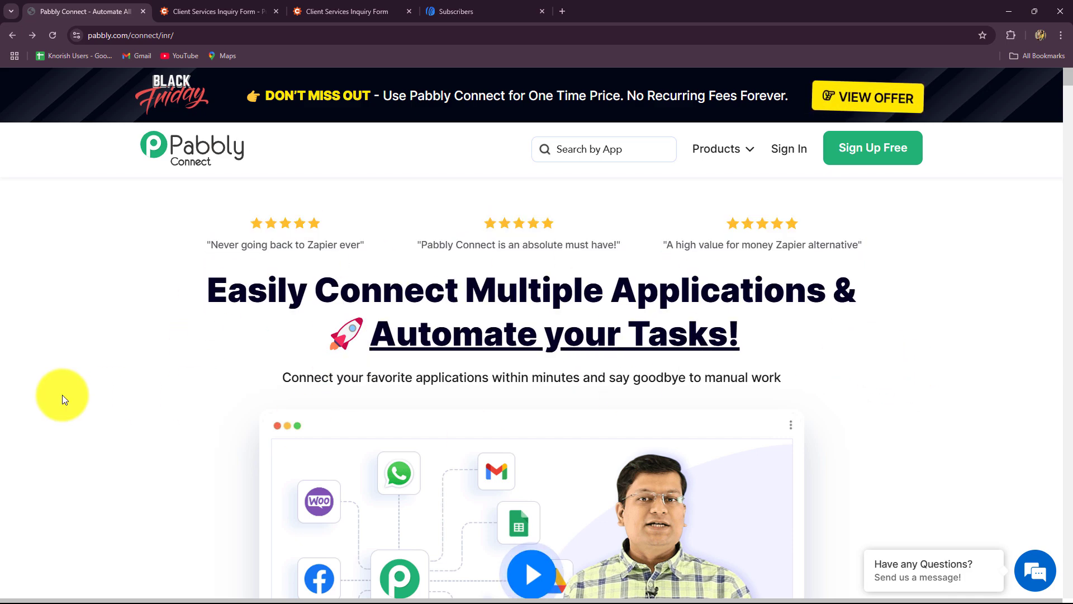
pyautogui.click(794, 152)
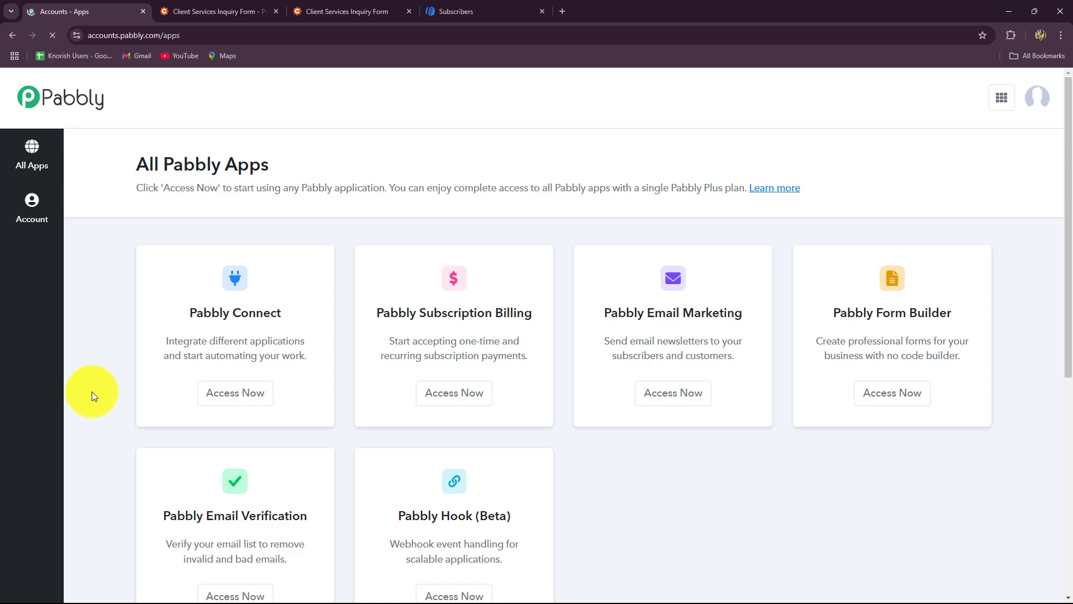
# Open Pabbly Connect from the All Pabbly Apps page.
pyautogui.scroll(-1, 92, 391)
pyautogui.moveTo(138, 108); pyautogui.dragTo(312, 133)
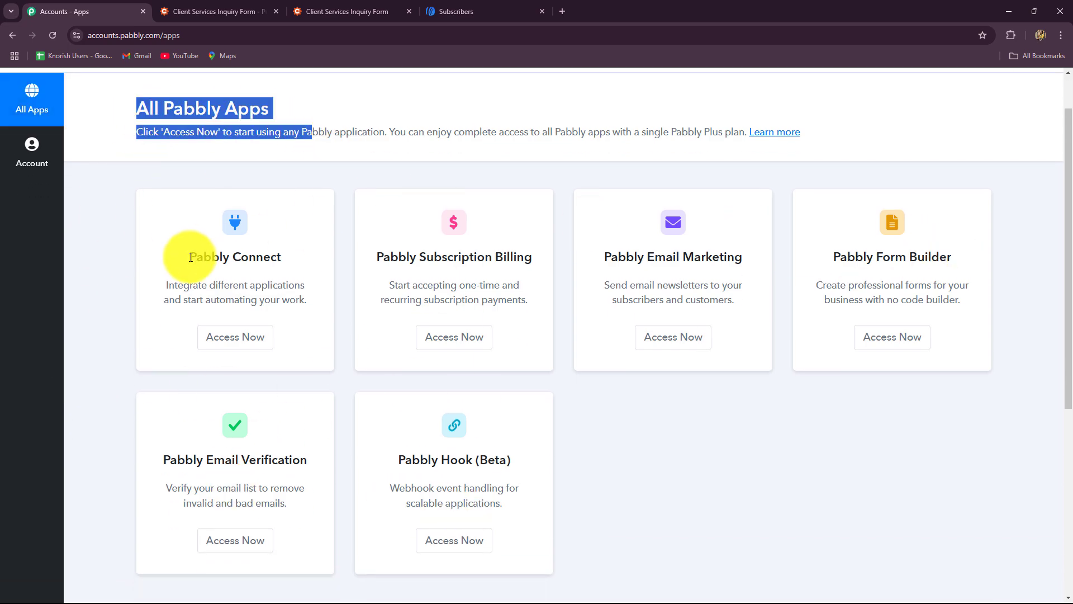
pyautogui.moveTo(192, 258); pyautogui.dragTo(273, 263)
pyautogui.click(236, 337)
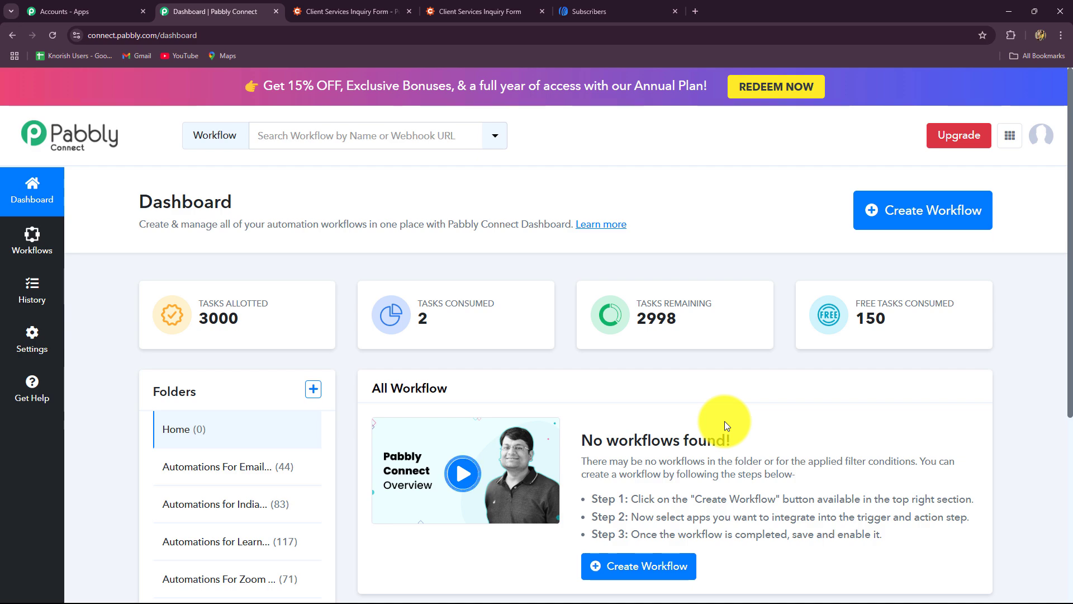
# Start a new workflow from the Pabbly Connect dashboard.
pyautogui.scroll(-2, 724, 421)
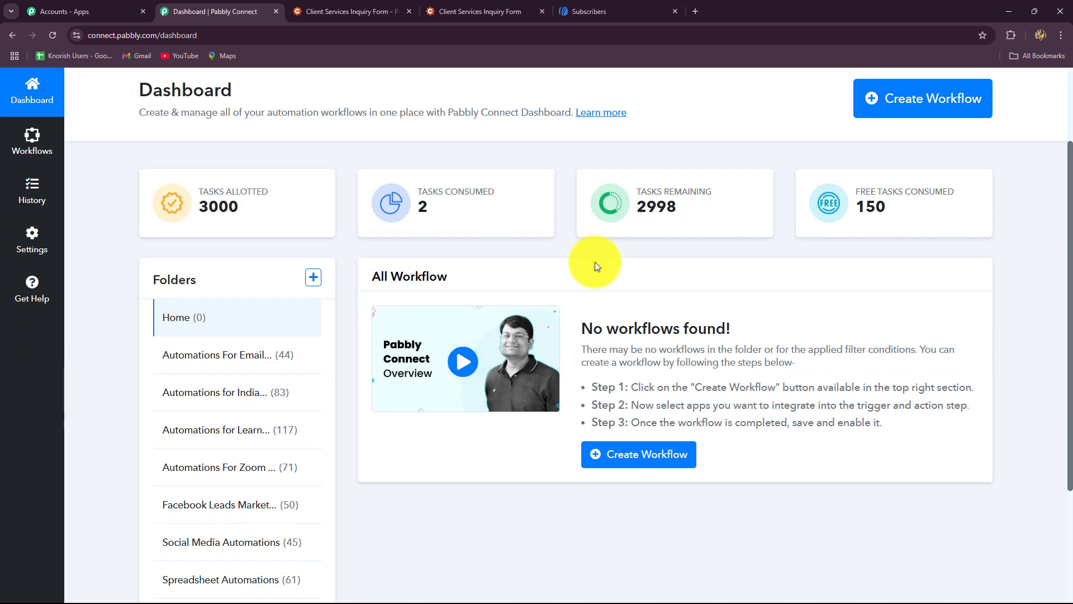
pyautogui.scroll(-2, 719, 346)
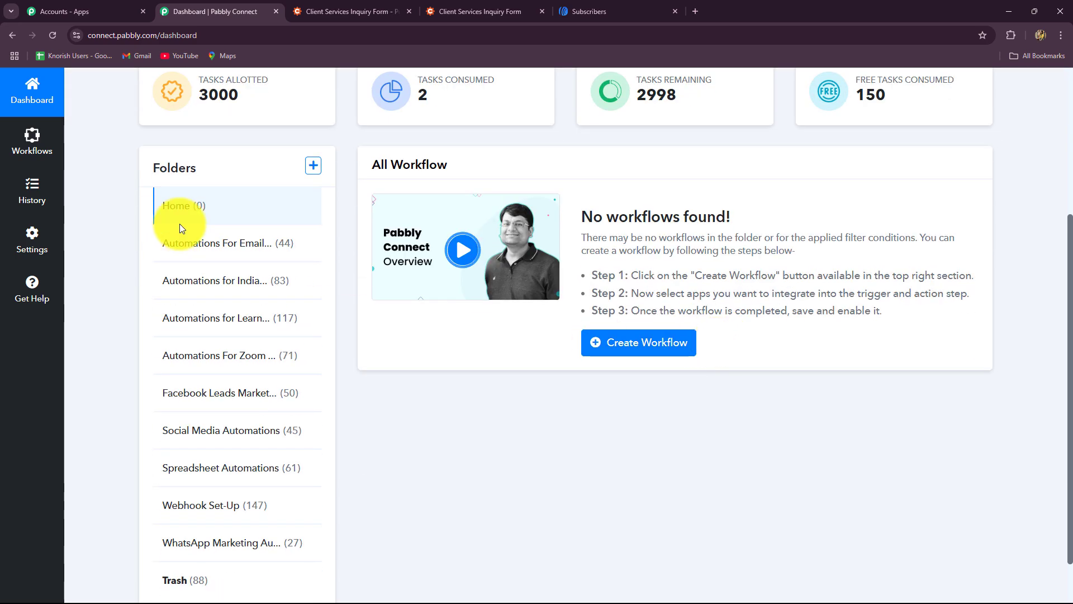
pyautogui.scroll(-1, 178, 257)
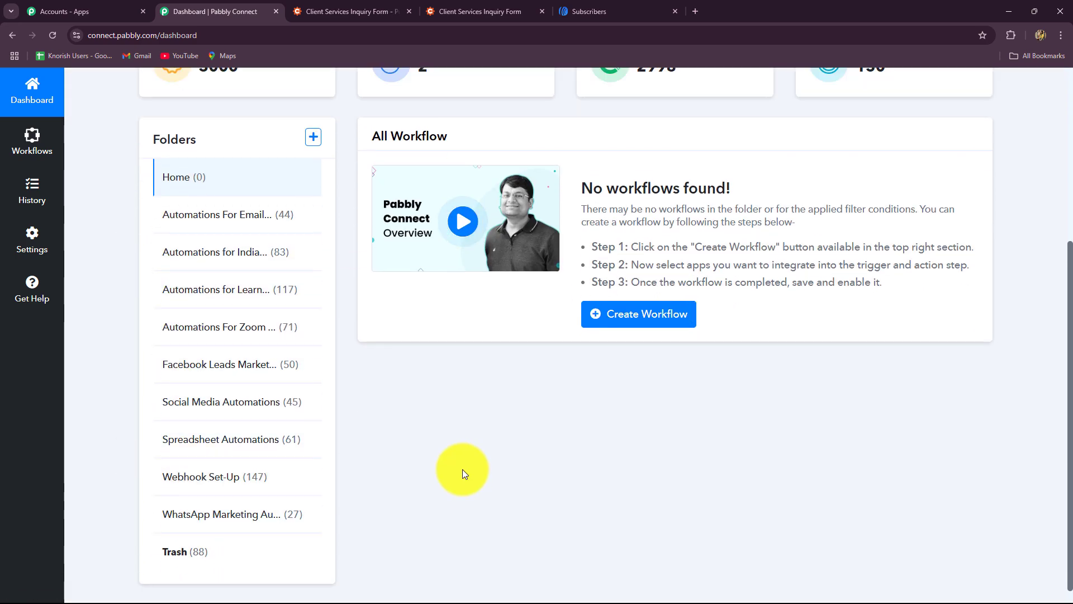
pyautogui.scroll(3, 462, 474)
pyautogui.click(941, 96)
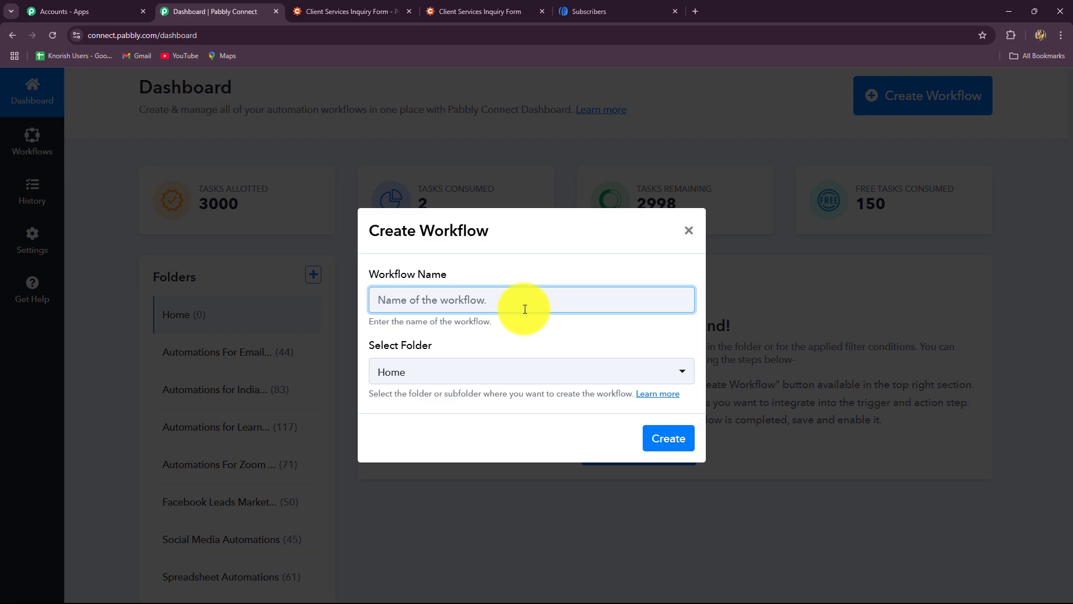
# Create the workflow 'Create AWeber Subscriber on Cognito Forms Submission' in Automations For Email Marketing.
pyautogui.write('Create AWeber Subscriber on Cognito Forms Submission')
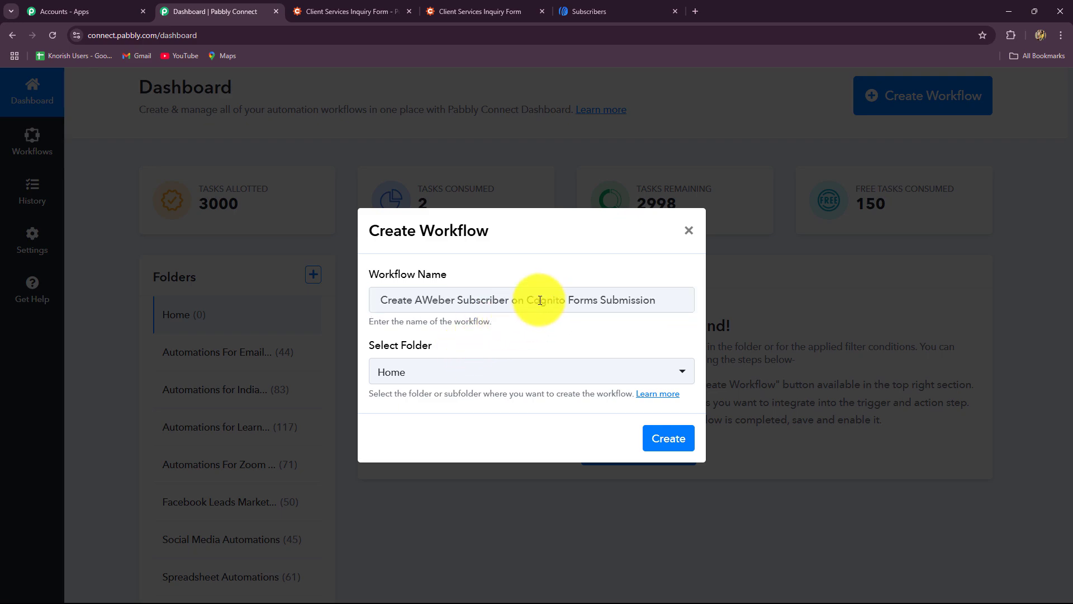
pyautogui.click(461, 370)
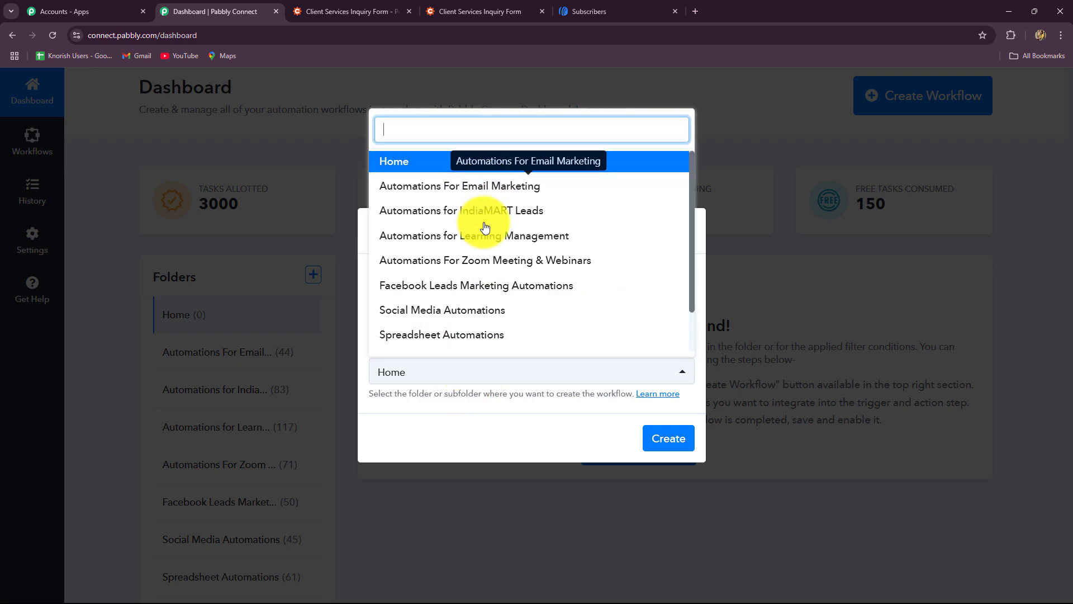
pyautogui.scroll(-1, 485, 324)
pyautogui.scroll(1, 485, 323)
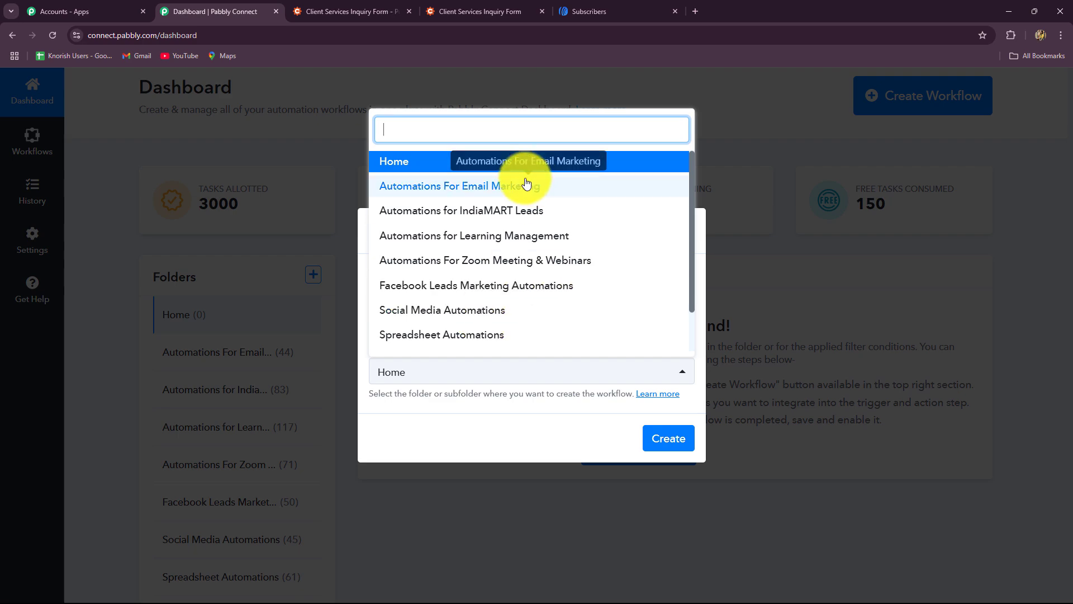
pyautogui.click(402, 190)
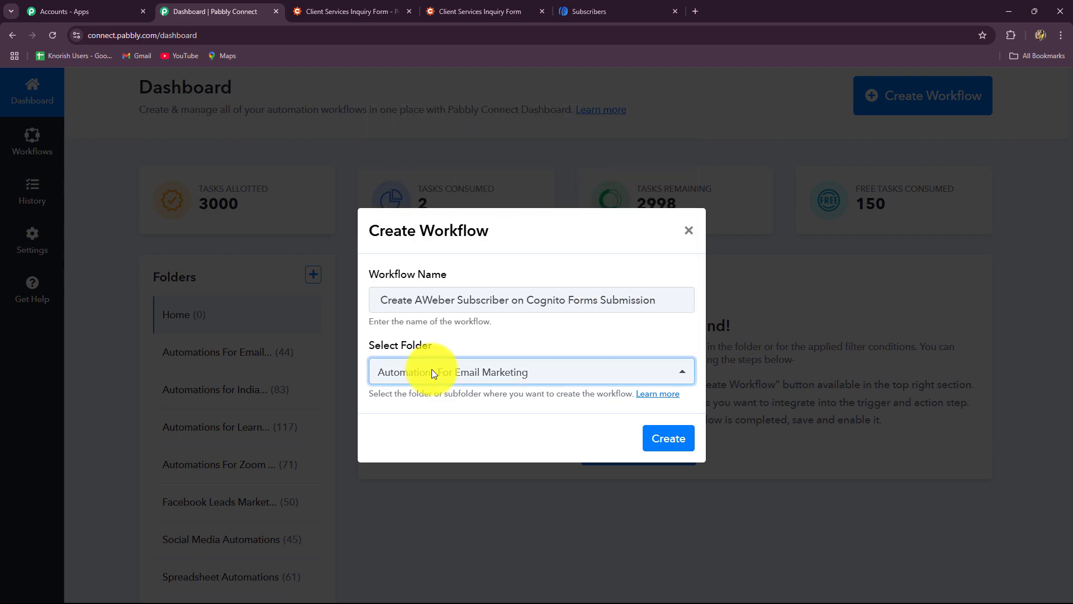
pyautogui.click(658, 438)
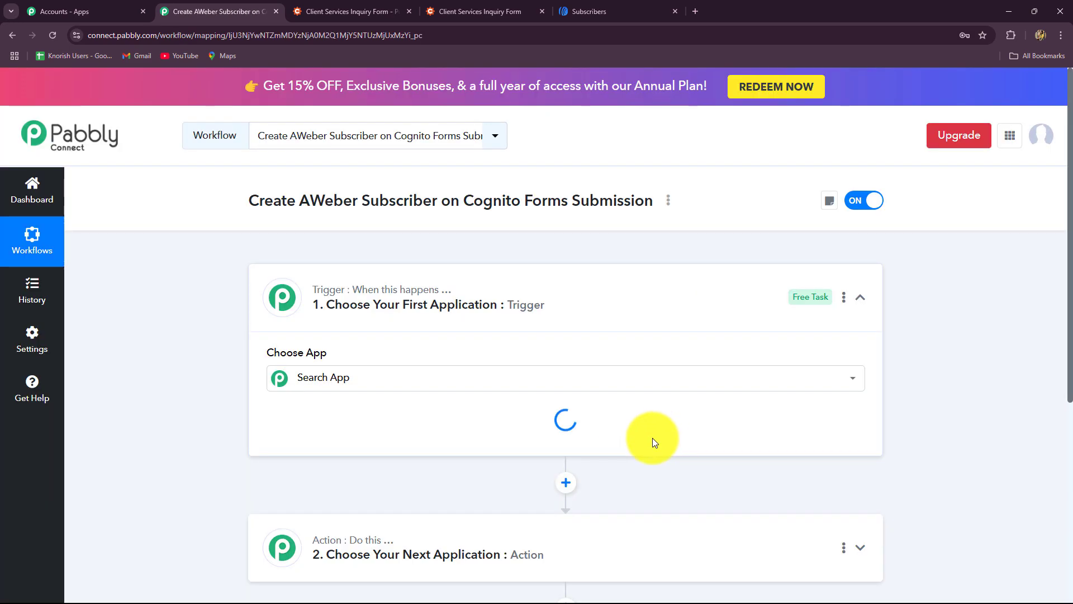
pyautogui.click(864, 299)
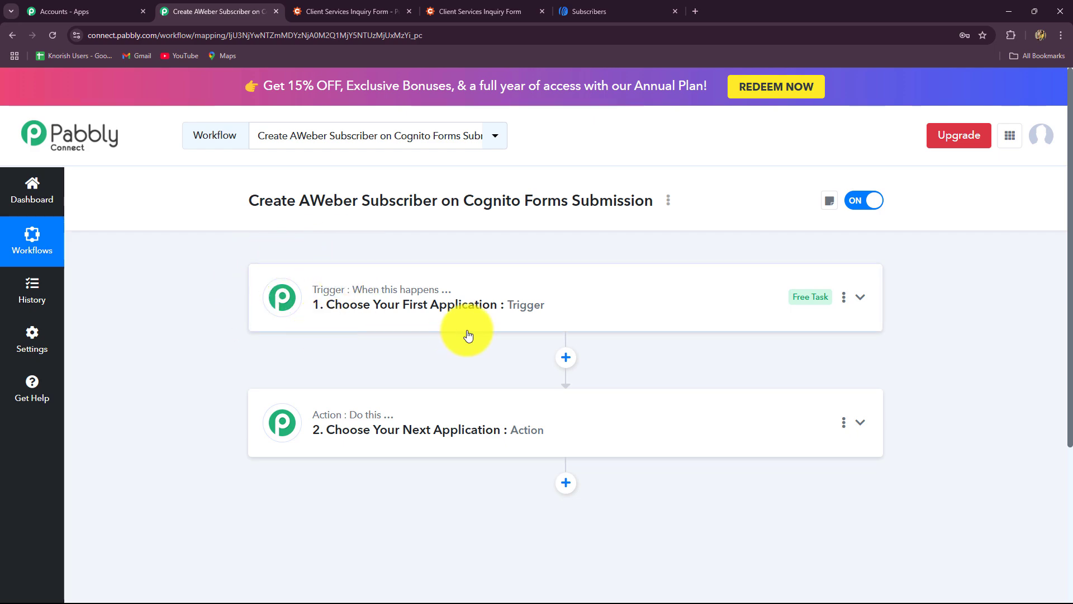
pyautogui.click(467, 11)
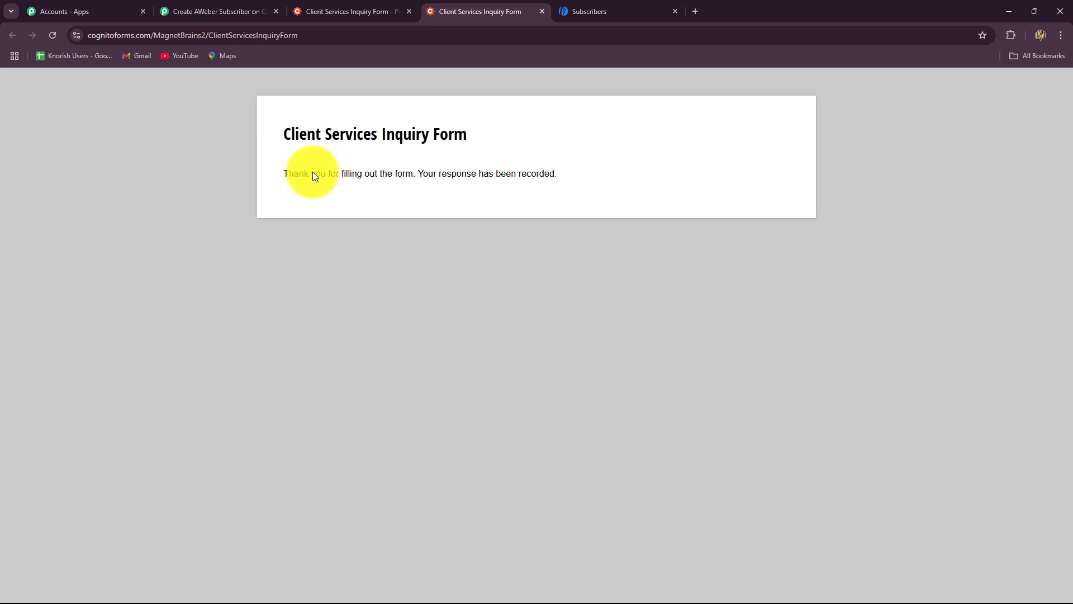
pyautogui.click(209, 11)
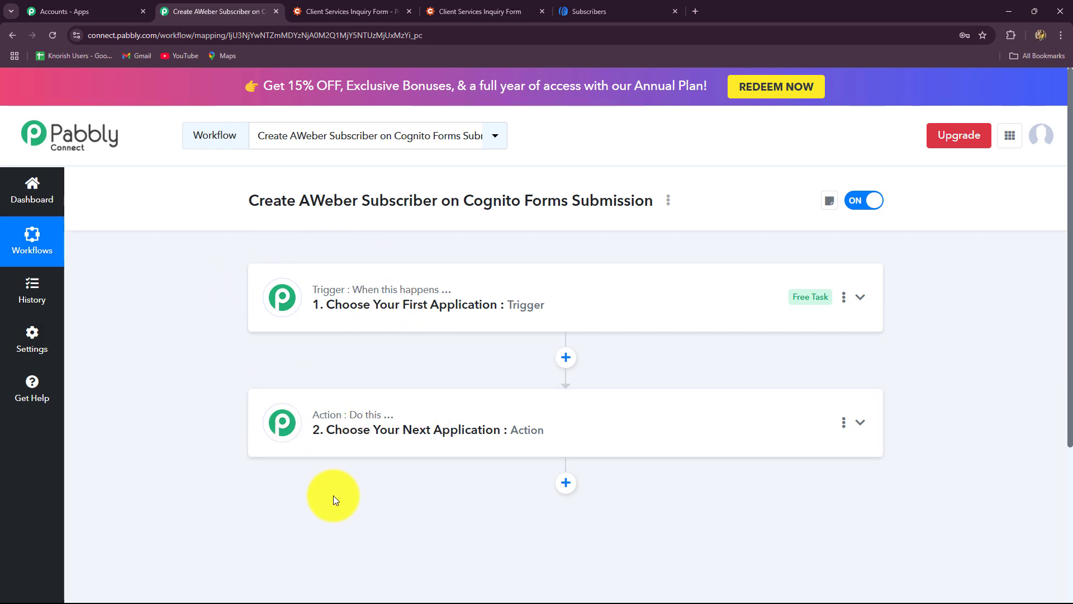
# Search 'Cog' and choose Cognito Forms as the trigger app.
pyautogui.click(284, 298)
pyautogui.scroll(-2, 232, 384)
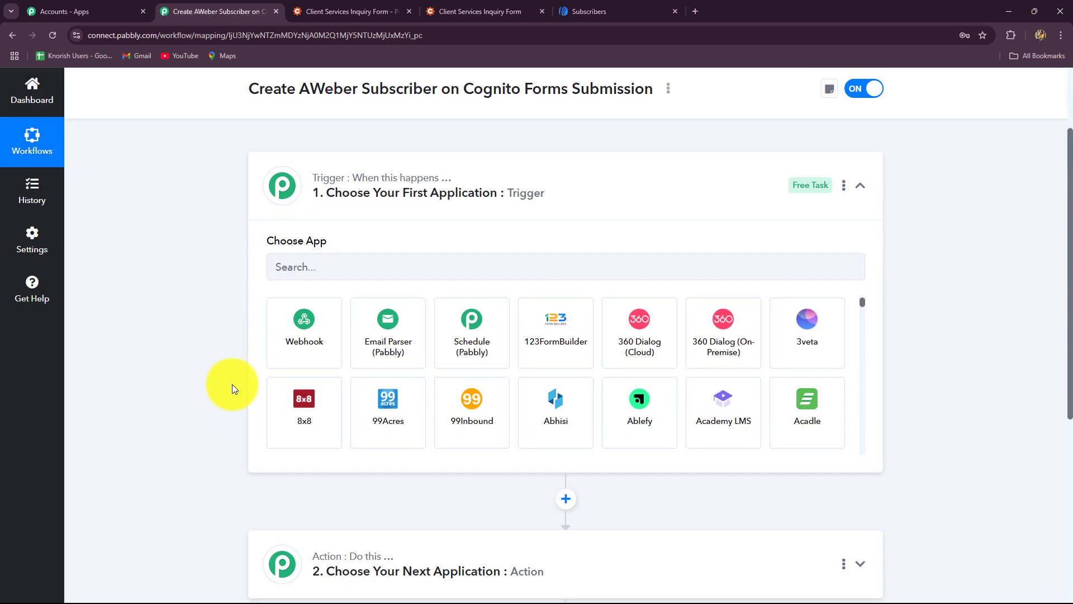
pyautogui.click(338, 270)
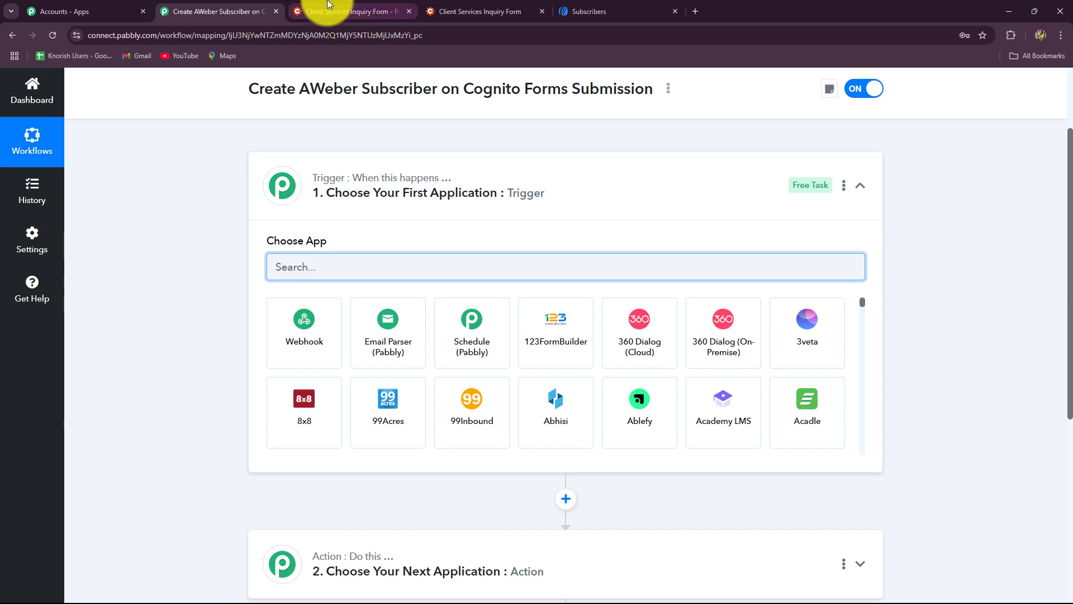
pyautogui.click(313, 10)
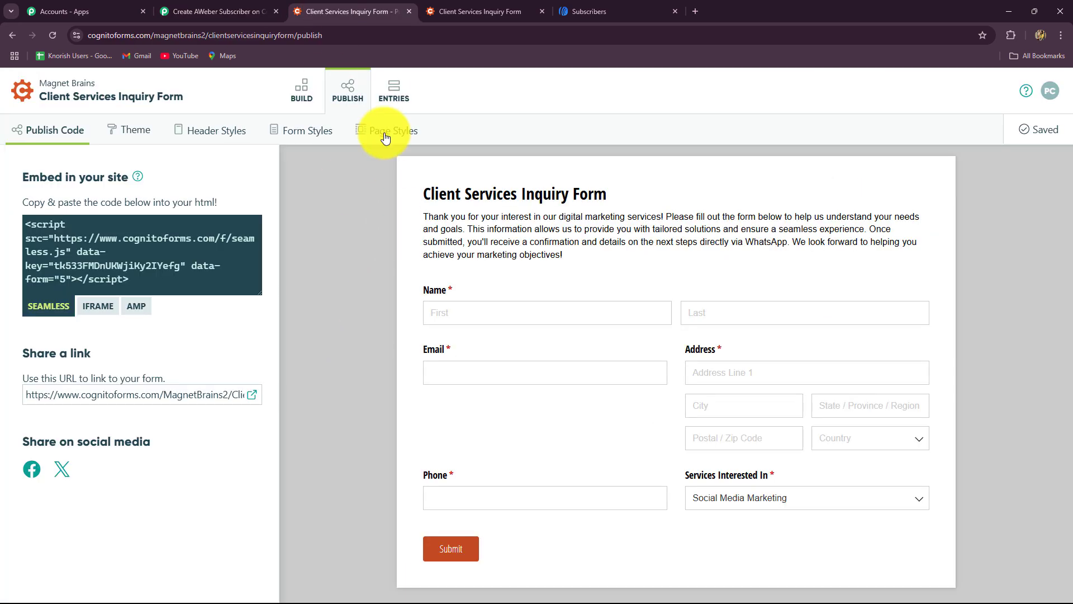
pyautogui.click(254, 12)
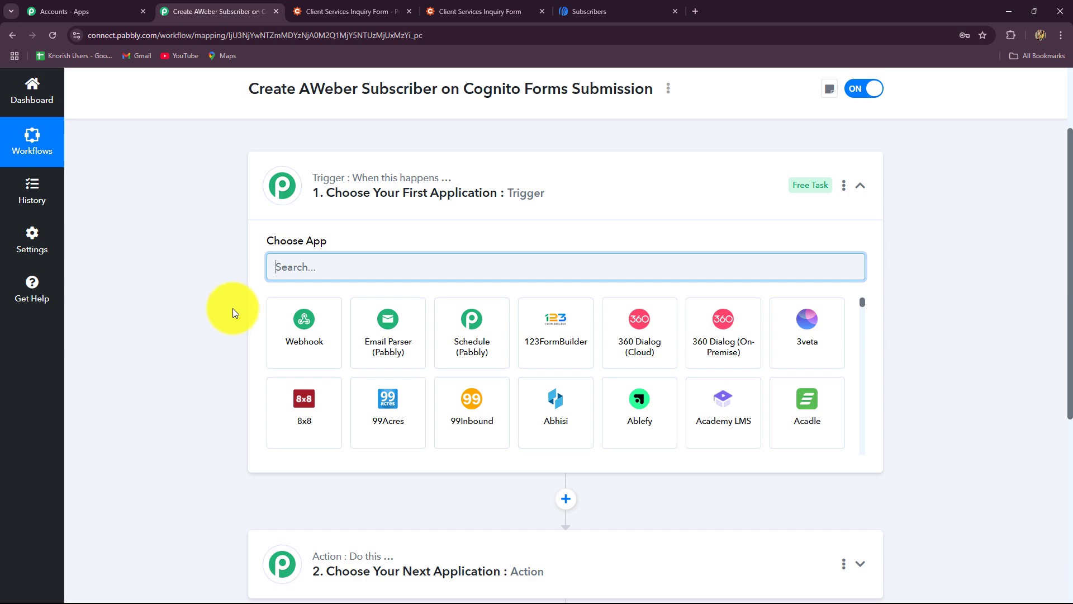
pyautogui.press('capslock')
pyautogui.write('Cog')
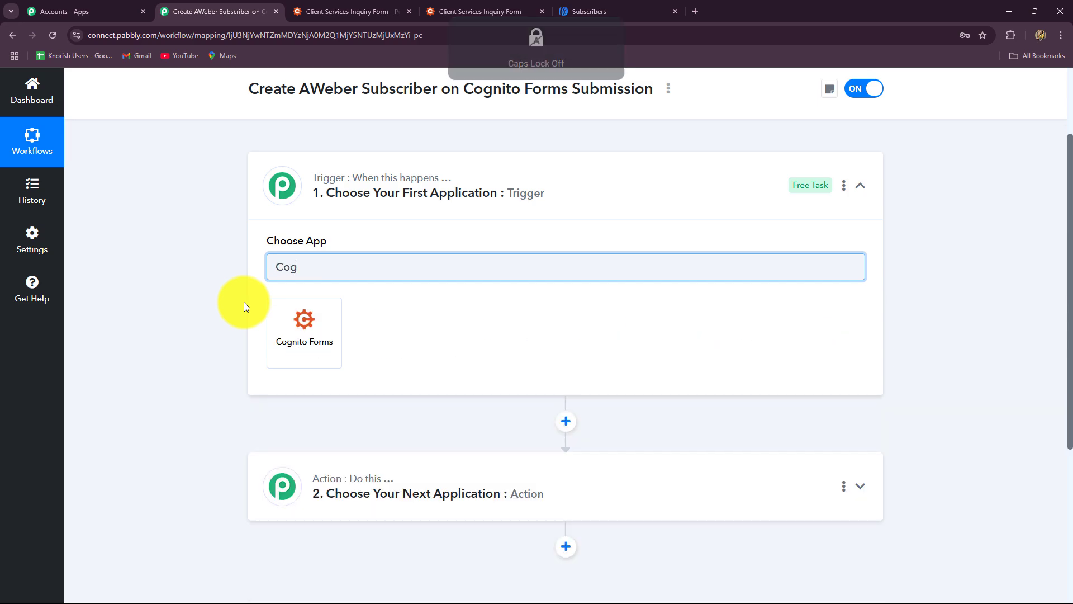
pyautogui.click(307, 338)
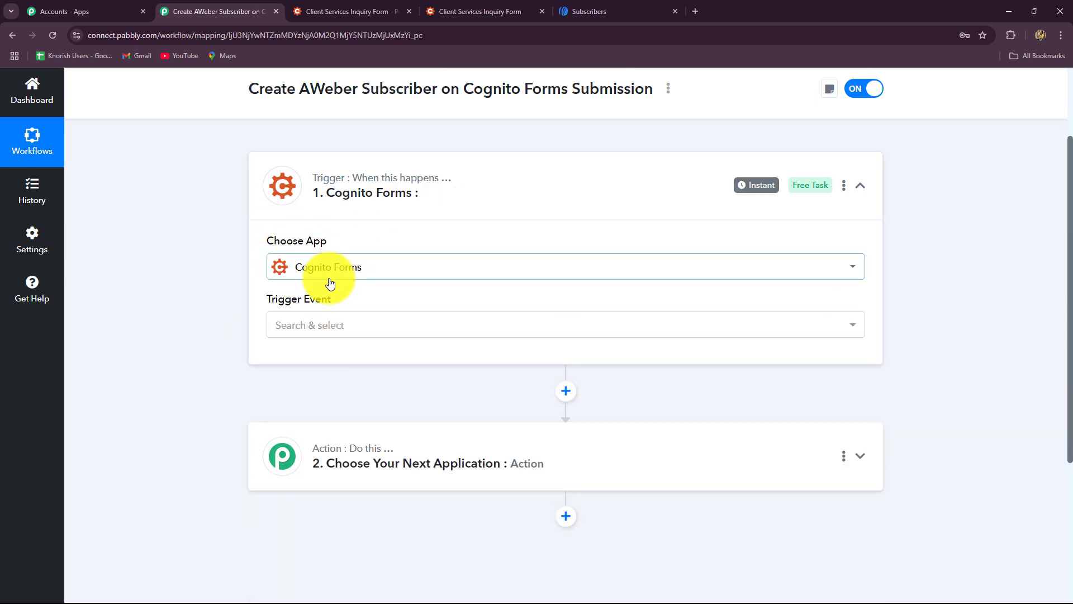
# Set the trigger event to New Entry and review the webhook setup instructions.
pyautogui.click(305, 332)
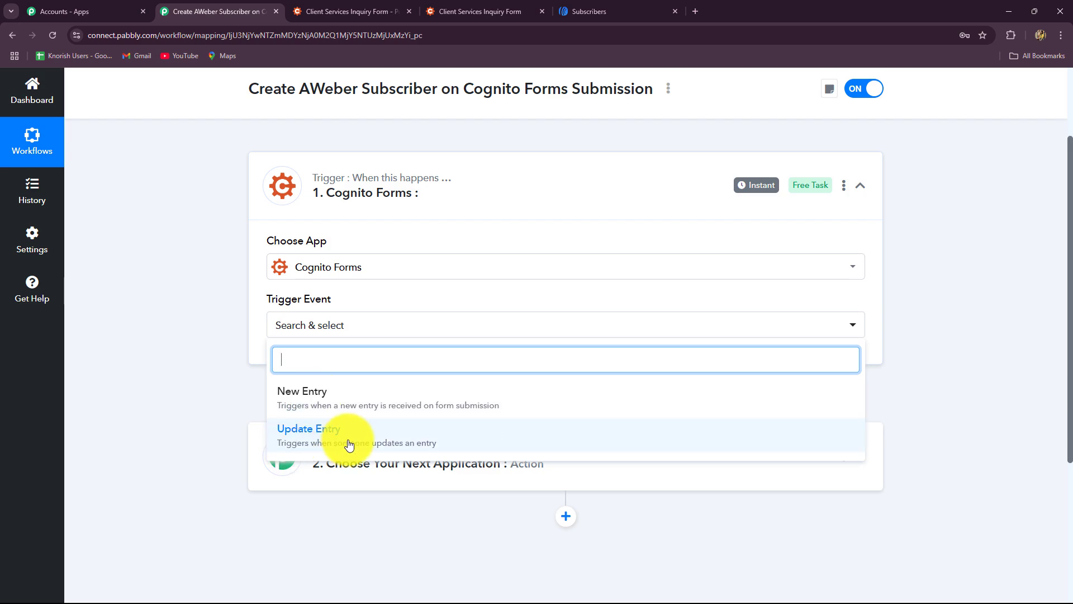
pyautogui.click(333, 398)
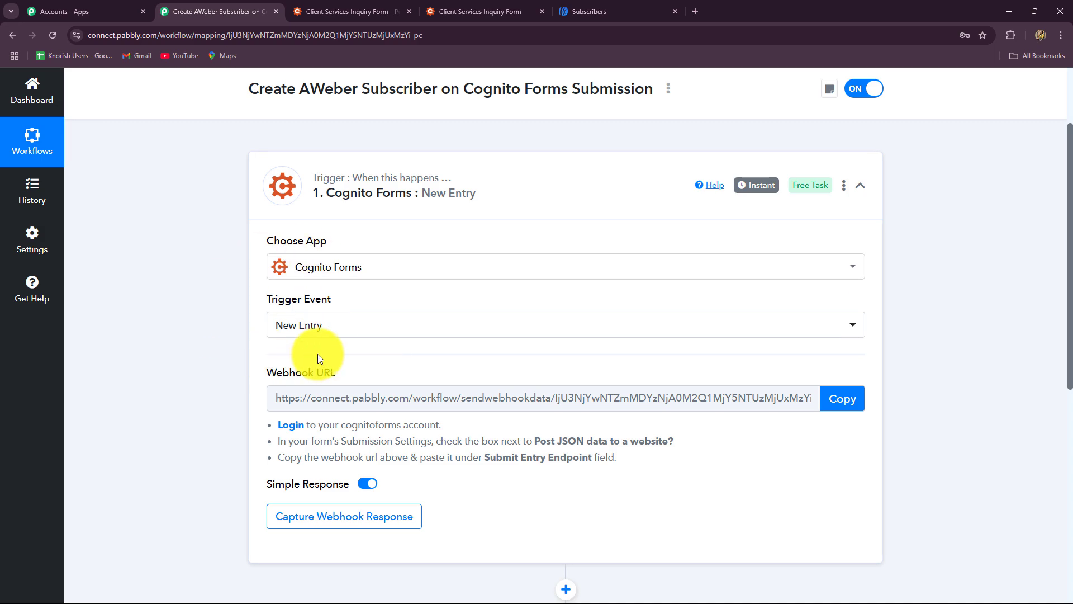
pyautogui.scroll(-3, 214, 401)
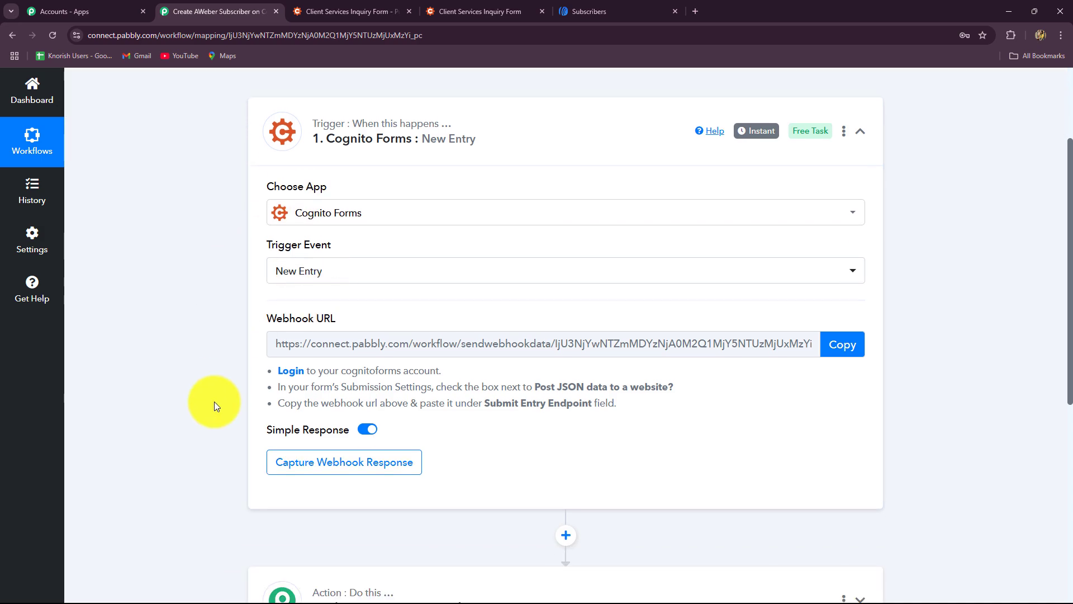
pyautogui.scroll(2, 236, 255)
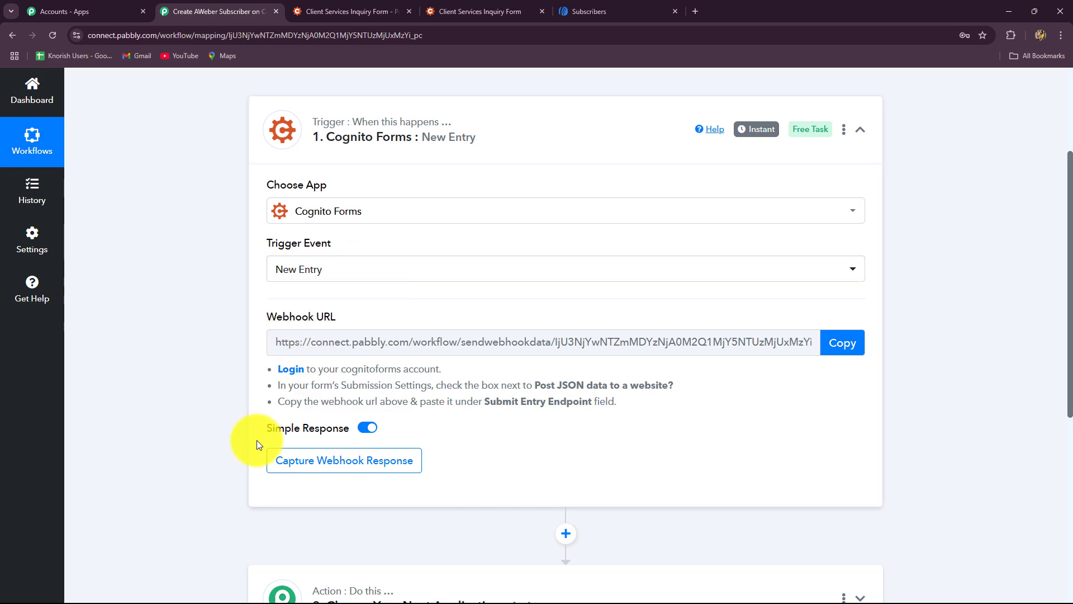
pyautogui.moveTo(615, 404); pyautogui.dragTo(223, 366)
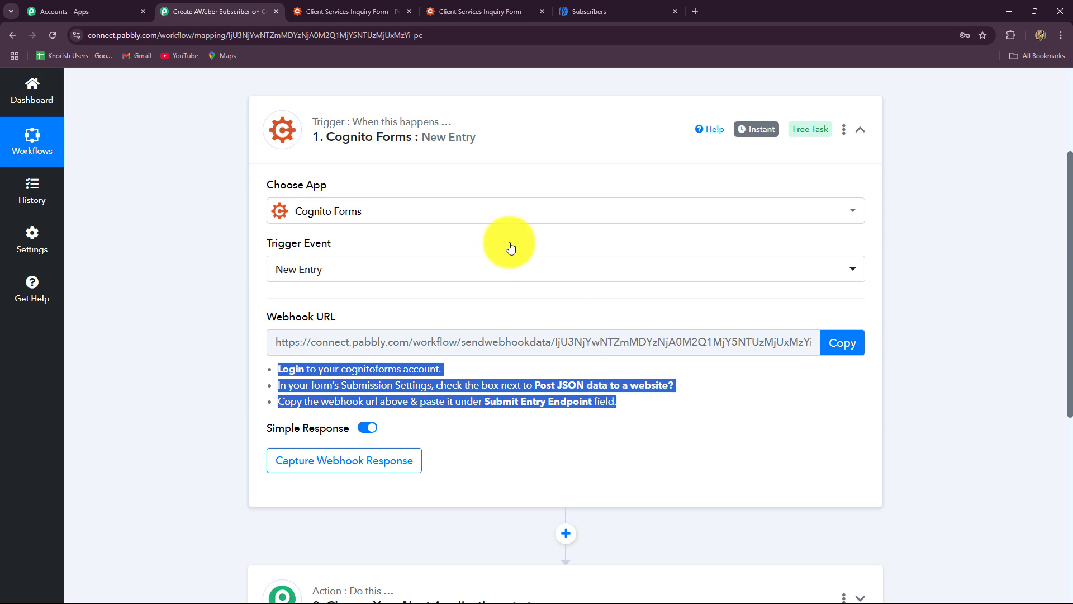
pyautogui.click(334, 8)
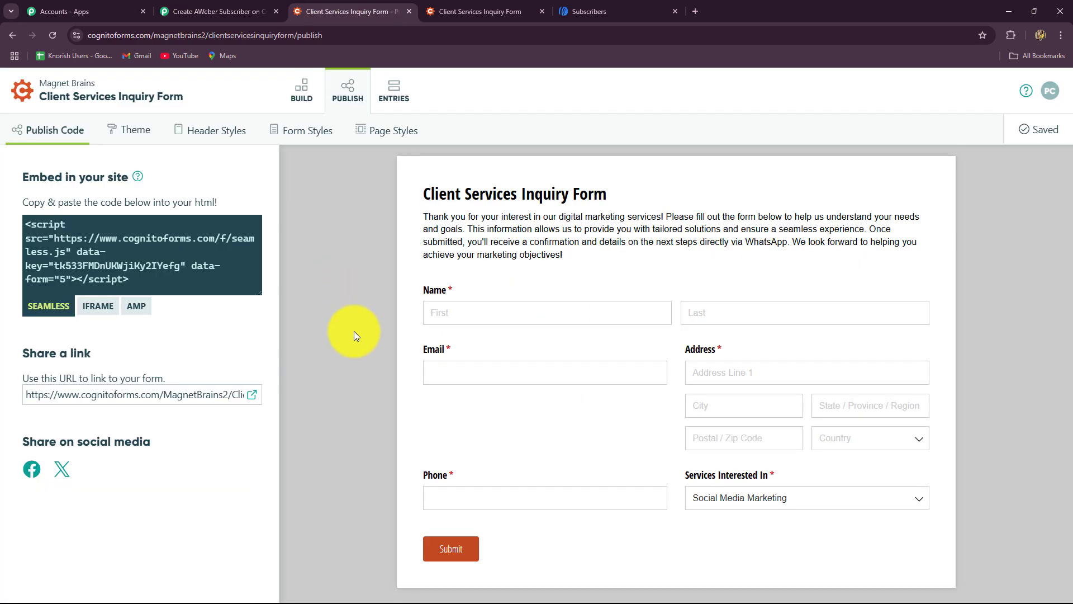
pyautogui.click(12, 35)
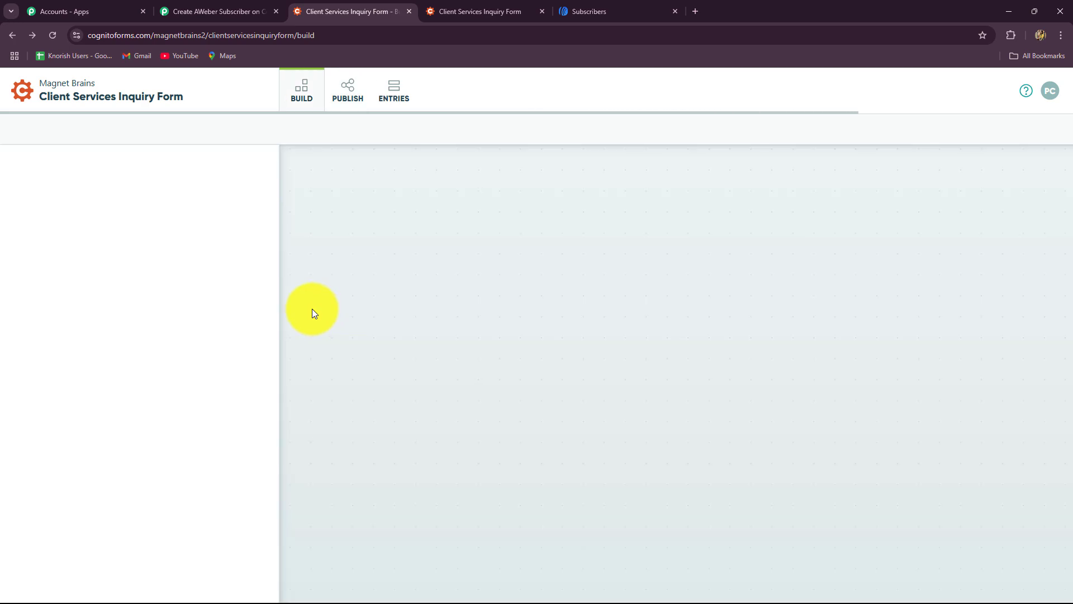
pyautogui.click(12, 35)
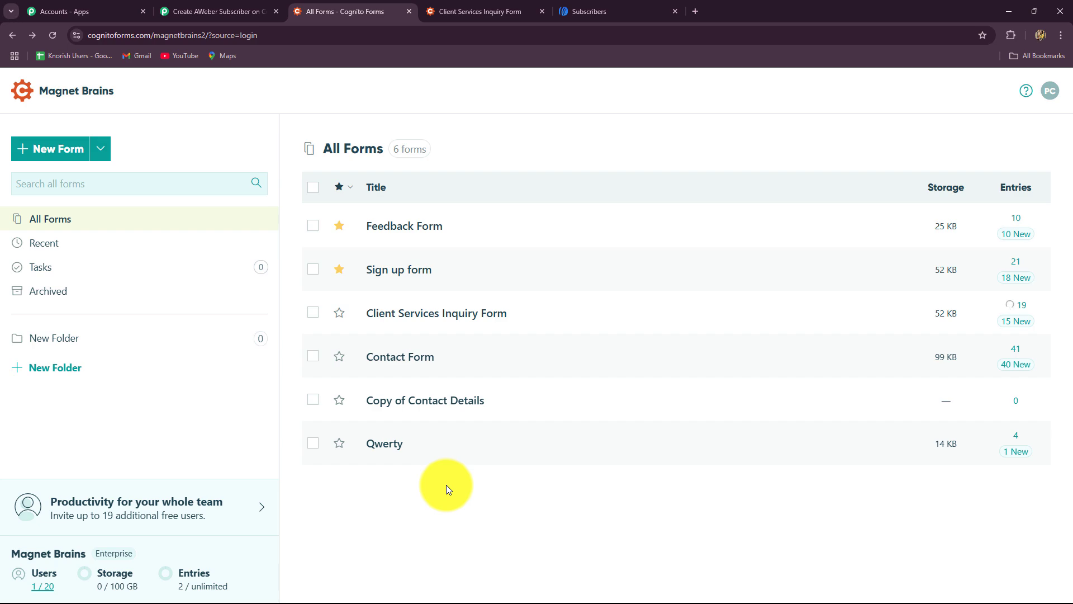
pyautogui.moveTo(375, 313)
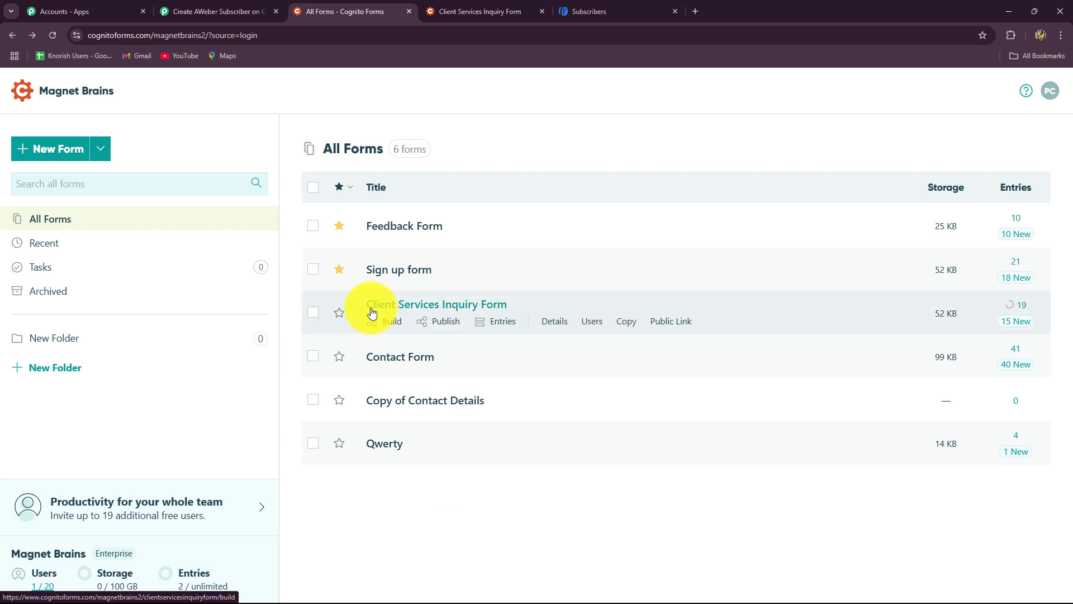
pyautogui.click(469, 309)
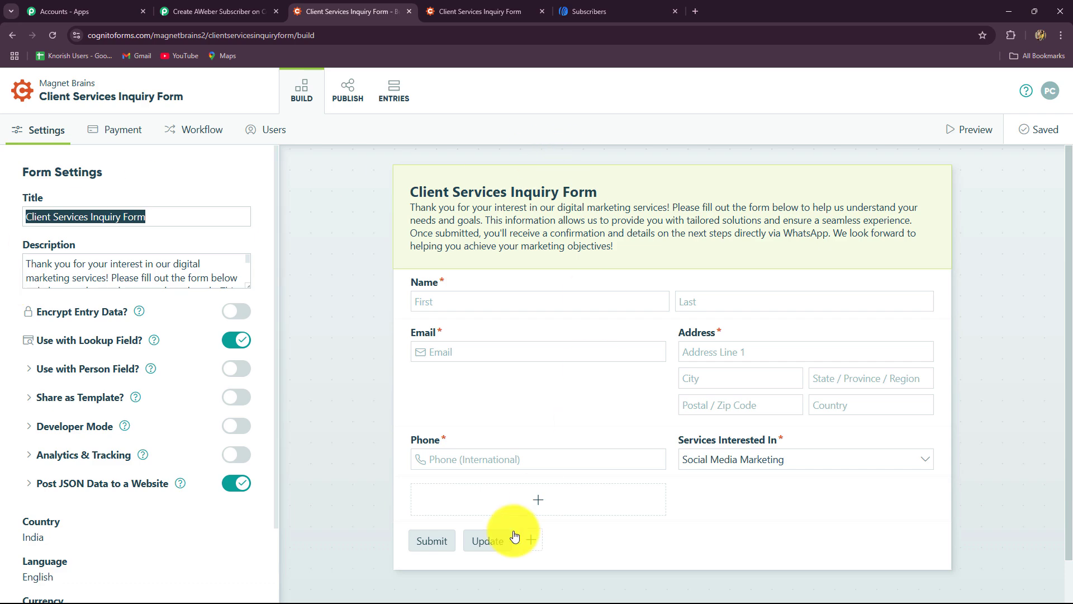
pyautogui.click(256, 10)
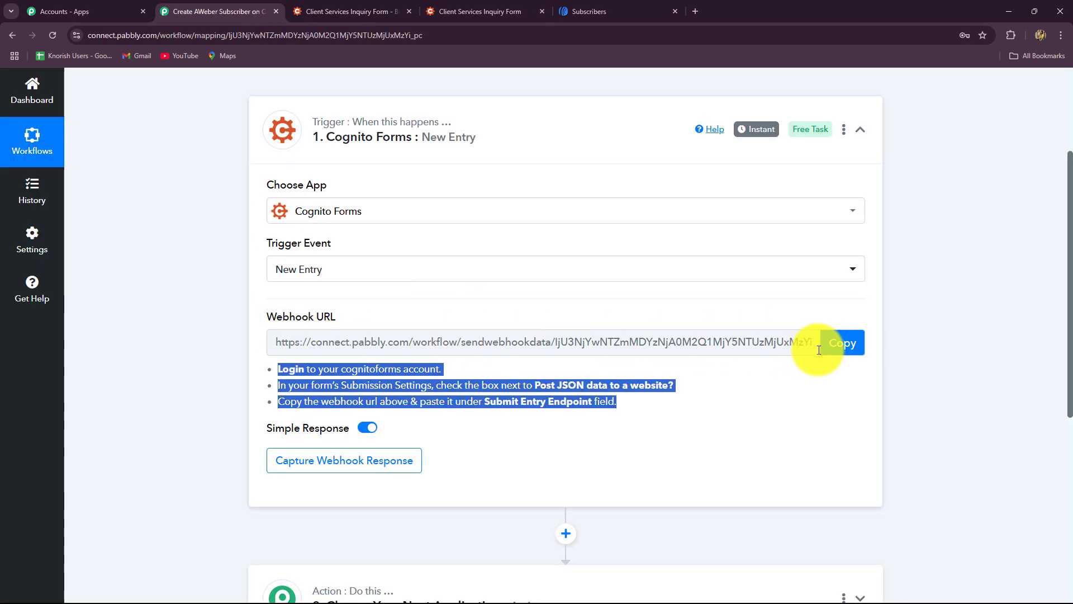
# Copy the Cognito Forms New Entry trigger's webhook URL.
pyautogui.click(840, 343)
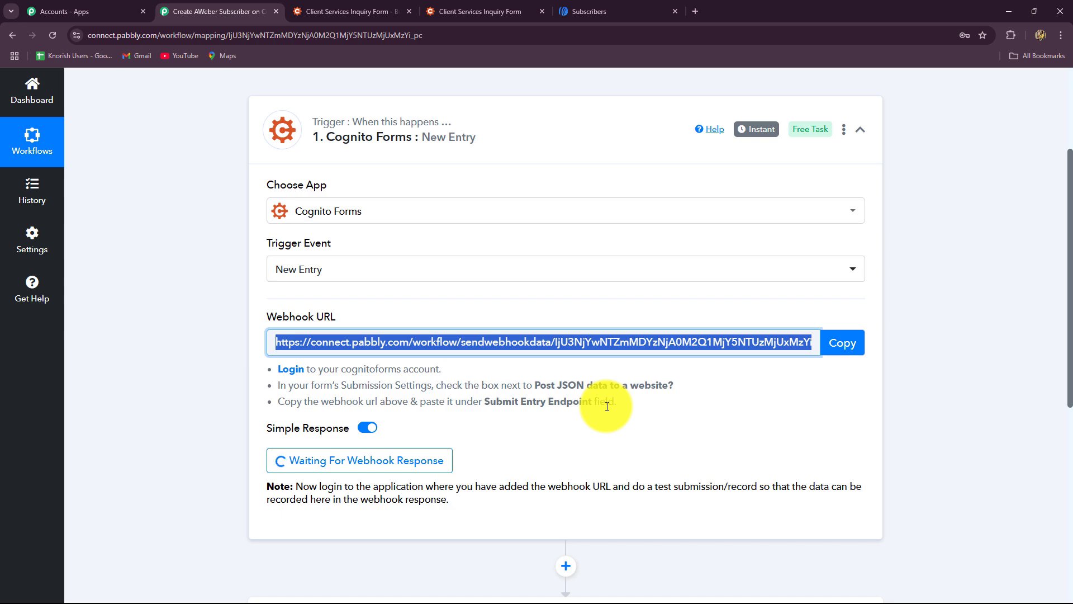
pyautogui.scroll(-2, 607, 405)
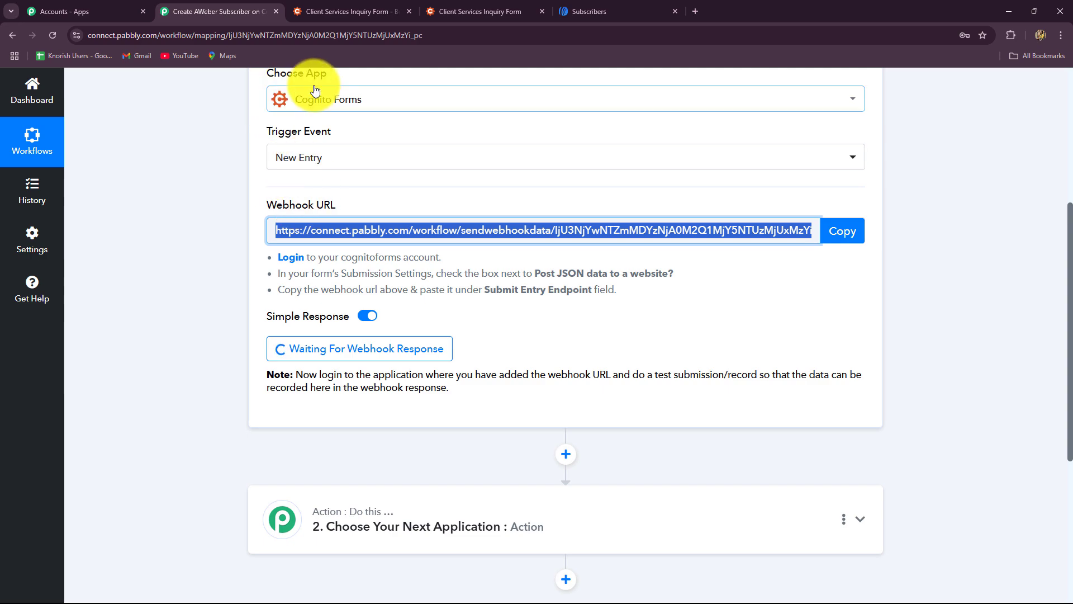
# Expand the inquiry form's Post JSON Data to a Website settings in Cognito Forms.
pyautogui.click(331, 11)
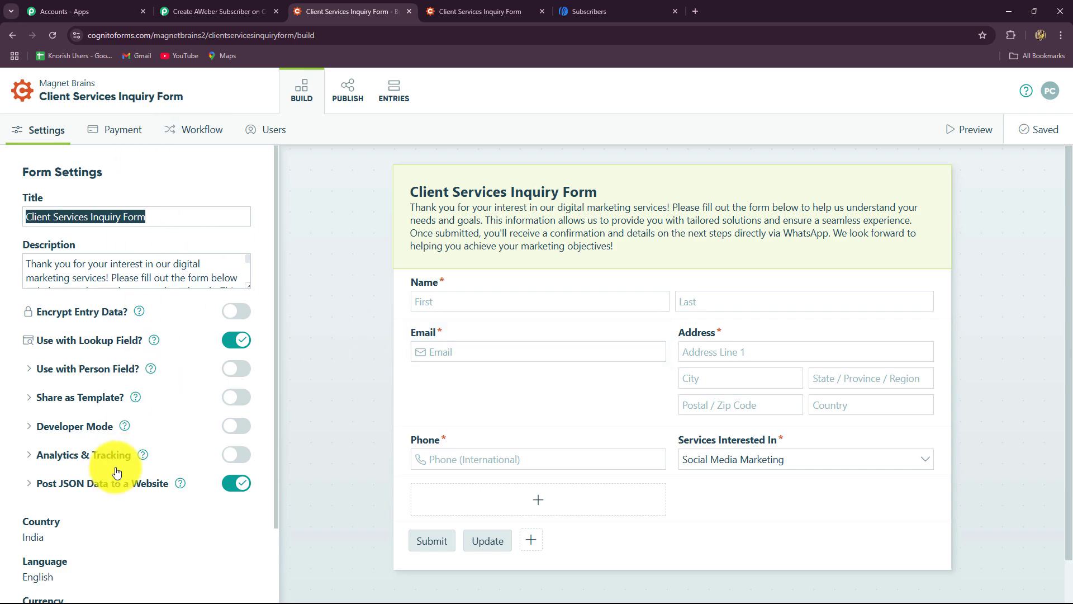
pyautogui.scroll(-2, 127, 431)
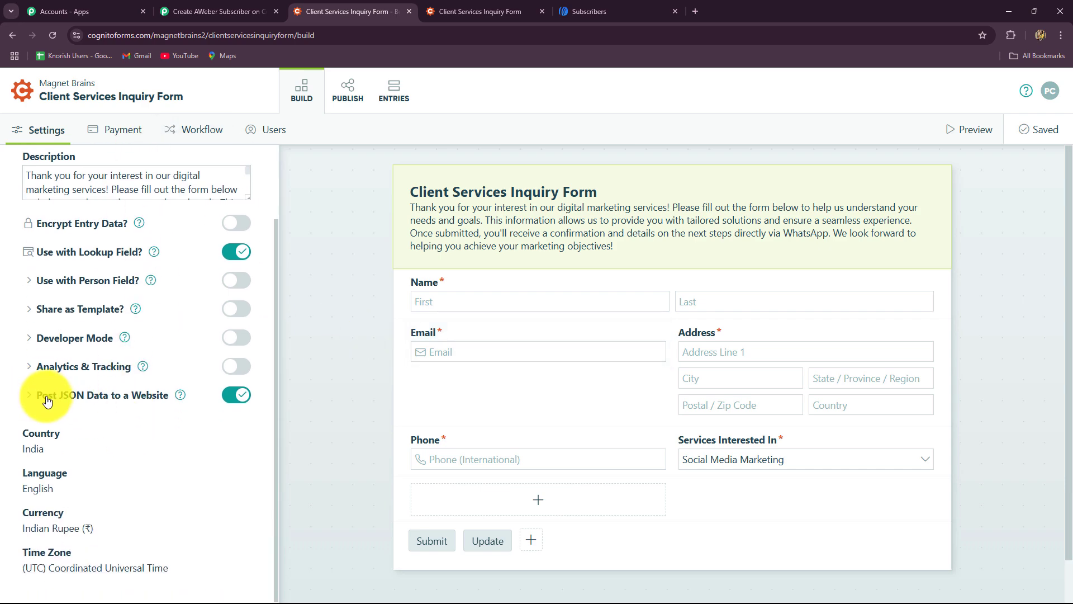
pyautogui.click(158, 399)
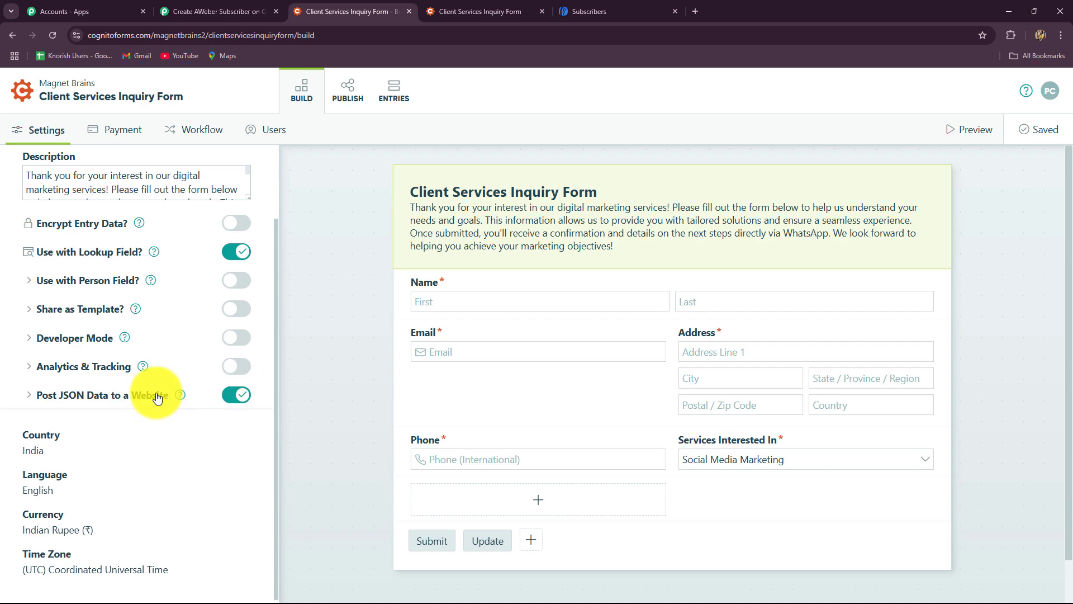
pyautogui.scroll(-4, 55, 242)
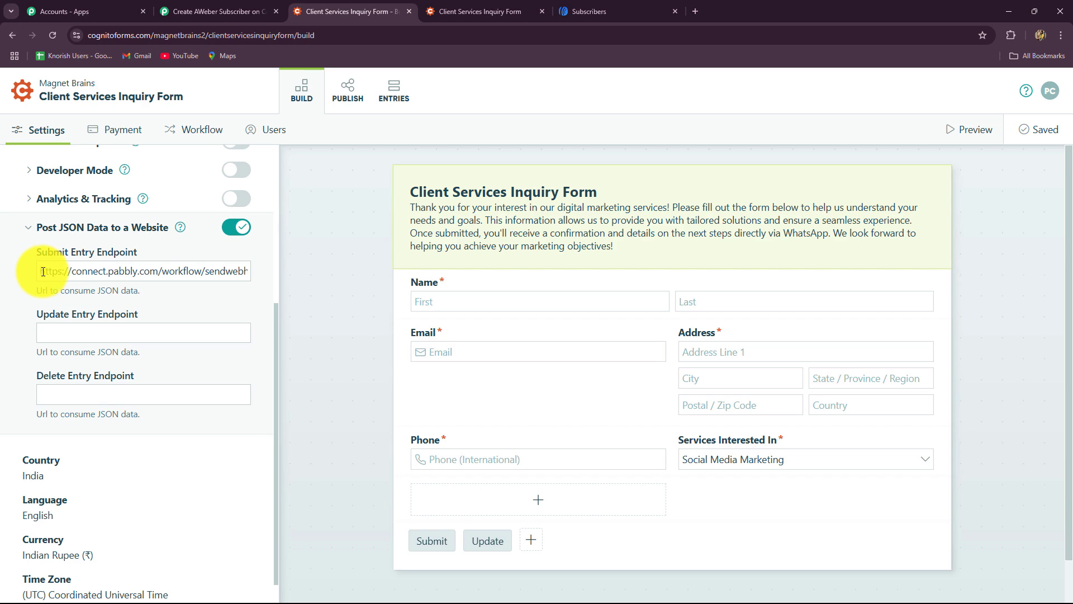
# Replace the Submit Entry Endpoint with the Pabbly webhook URL and save the form.
pyautogui.moveTo(42, 271); pyautogui.dragTo(403, 300)
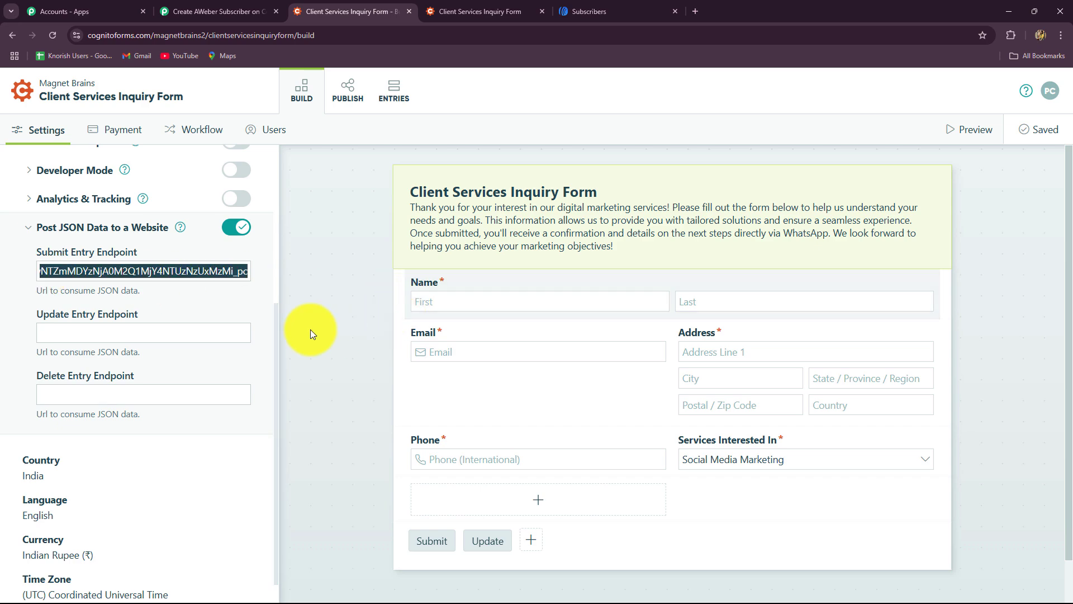
pyautogui.press('BackSpace')
pyautogui.hotkey('ctrl', 'v')
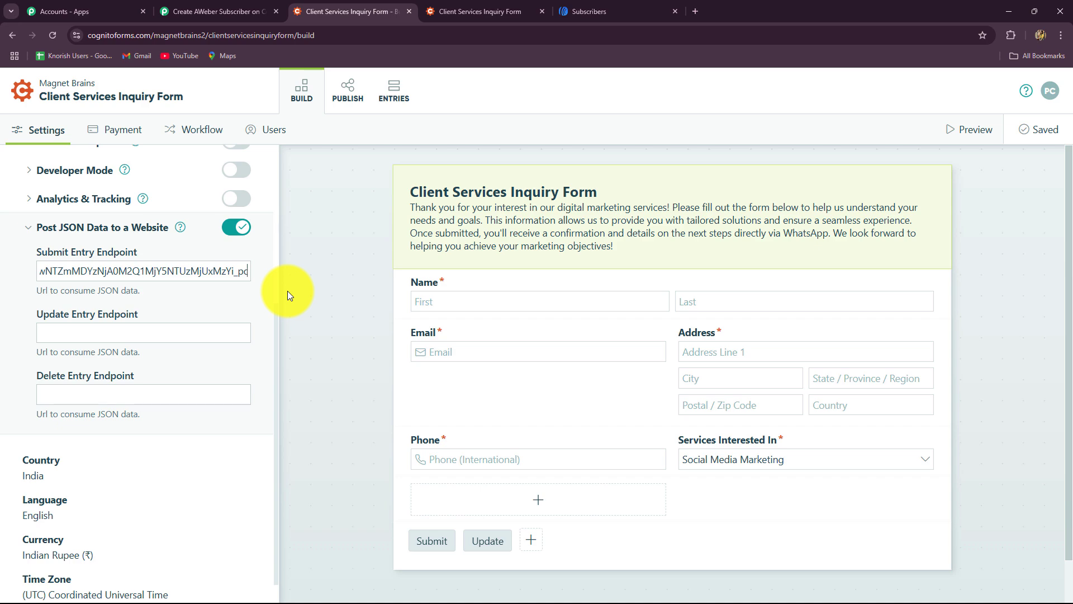
pyautogui.click(1044, 129)
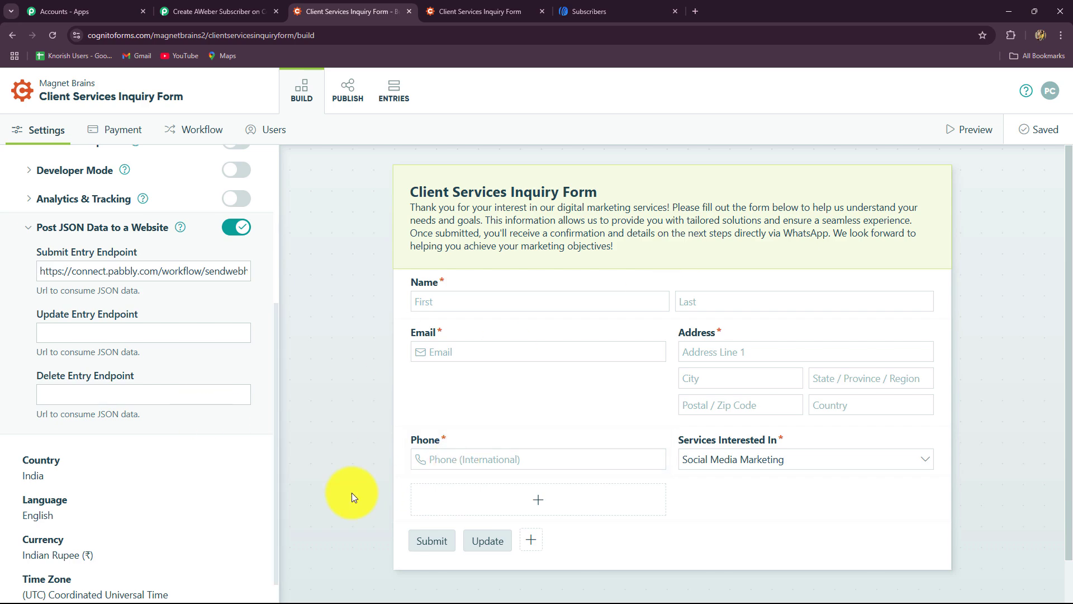
pyautogui.click(224, 12)
pyautogui.scroll(-1, 581, 311)
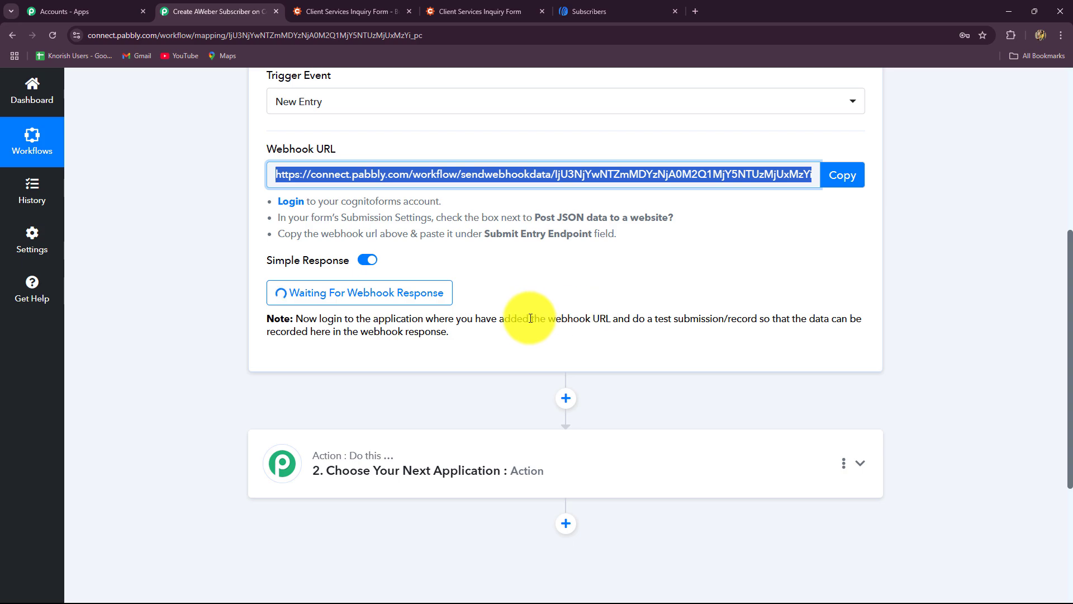
# Open the Cognito inquiry form's live public page from its Publish sharing options.
pyautogui.moveTo(529, 317); pyautogui.dragTo(834, 340)
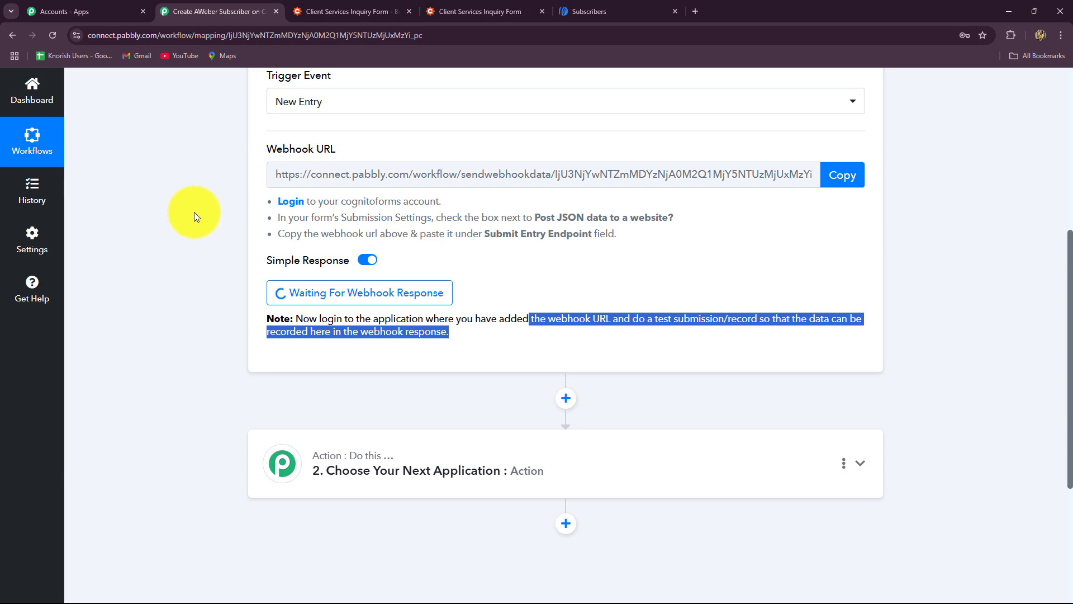
pyautogui.click(322, 10)
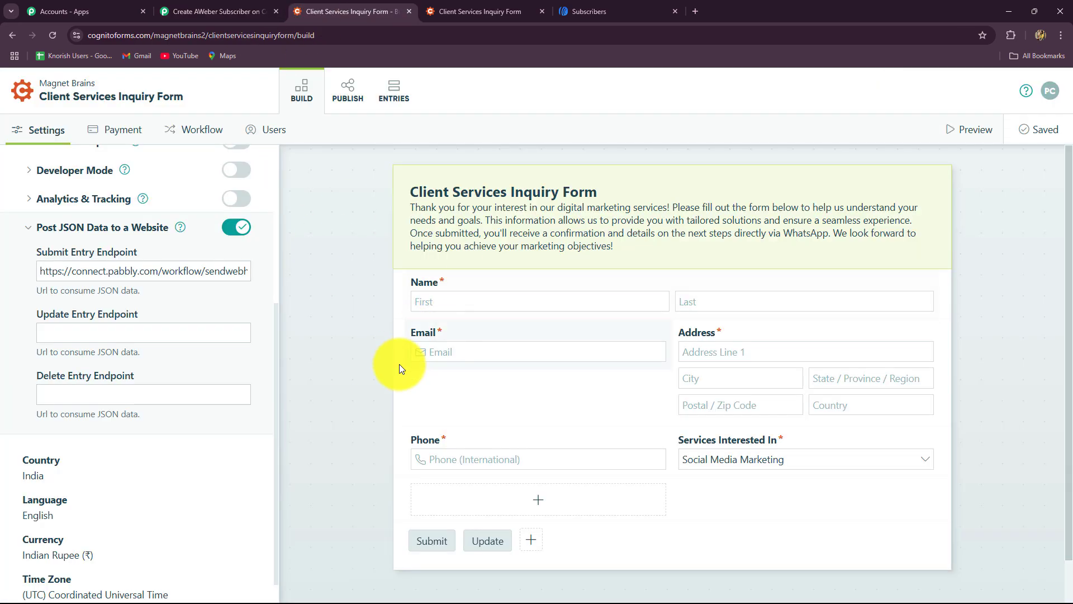
pyautogui.click(363, 105)
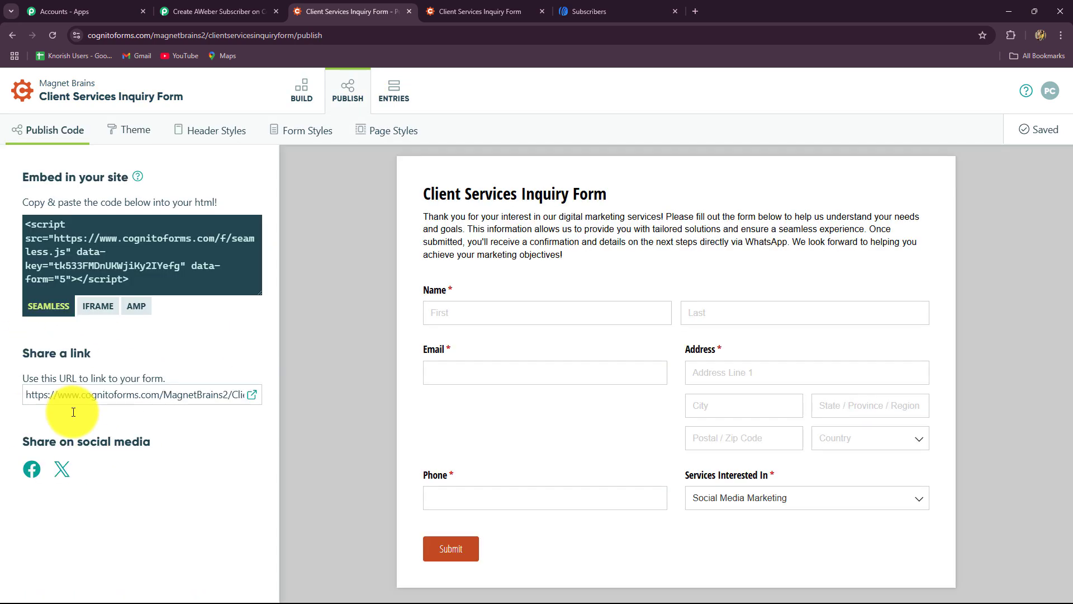
pyautogui.click(252, 395)
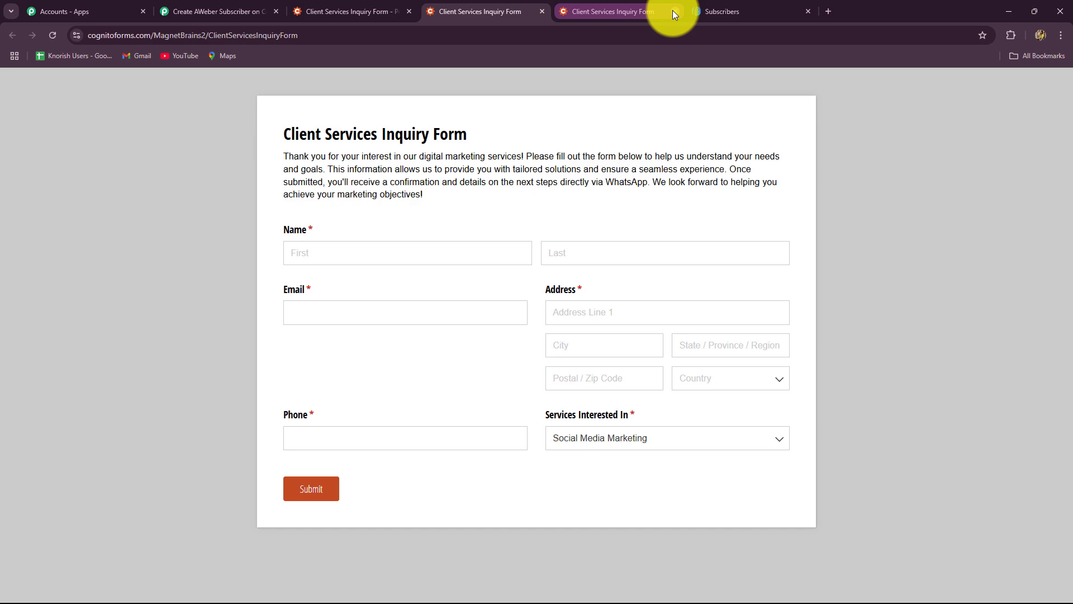
pyautogui.click(675, 11)
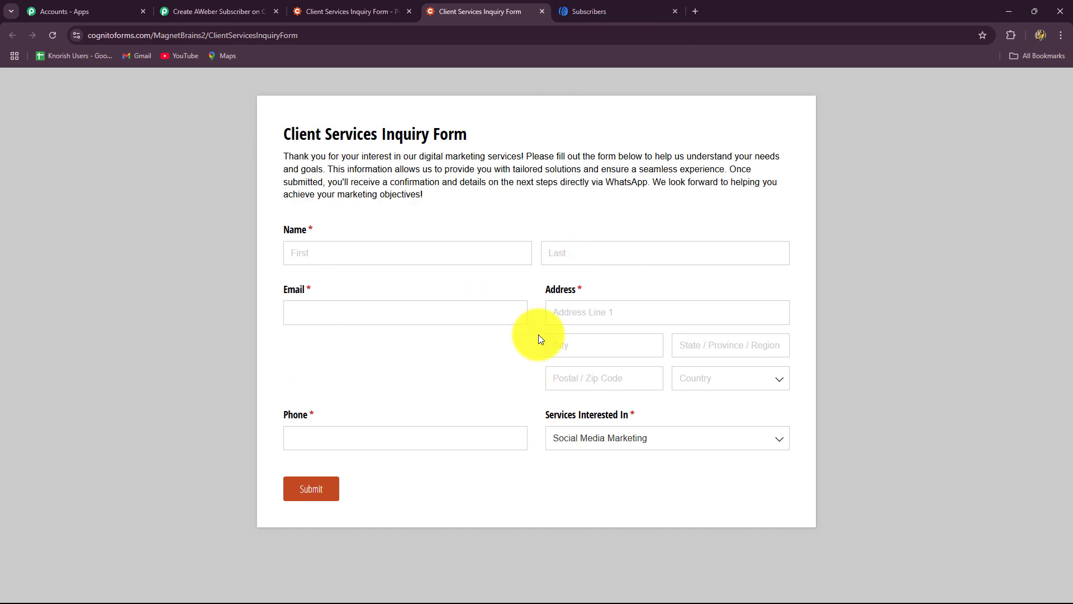
pyautogui.click(262, 9)
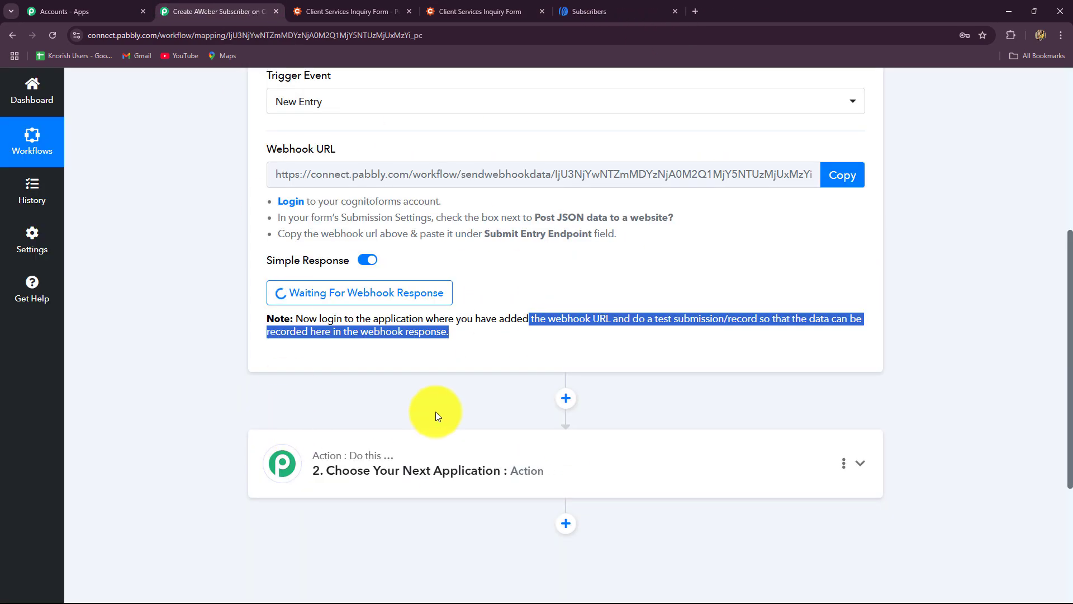
pyautogui.click(374, 6)
pyautogui.click(464, 13)
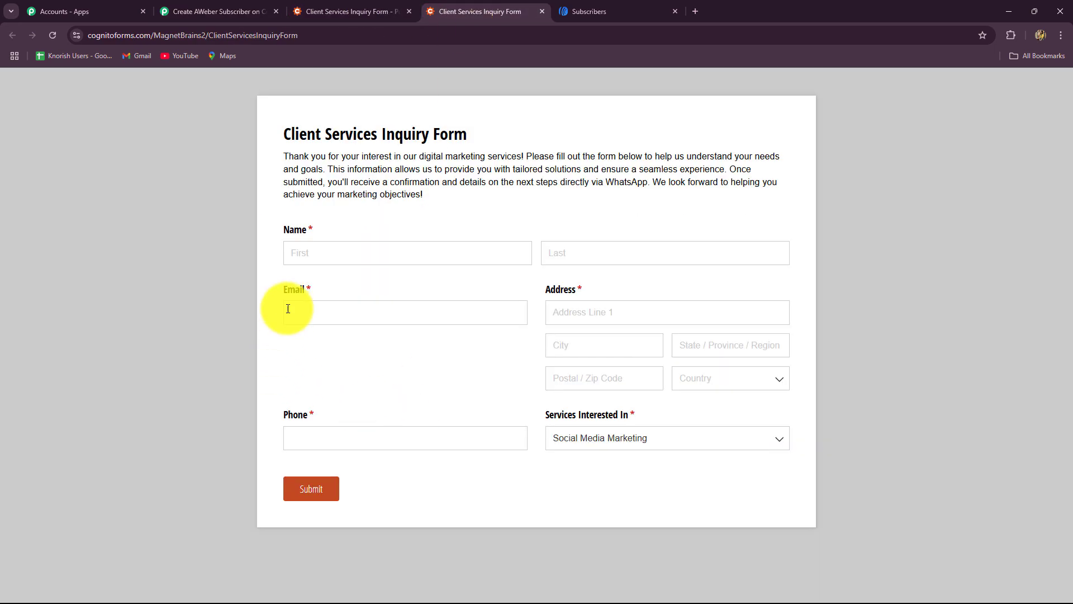
# Enter the test entry's first name, last name and email address.
pyautogui.click(291, 258)
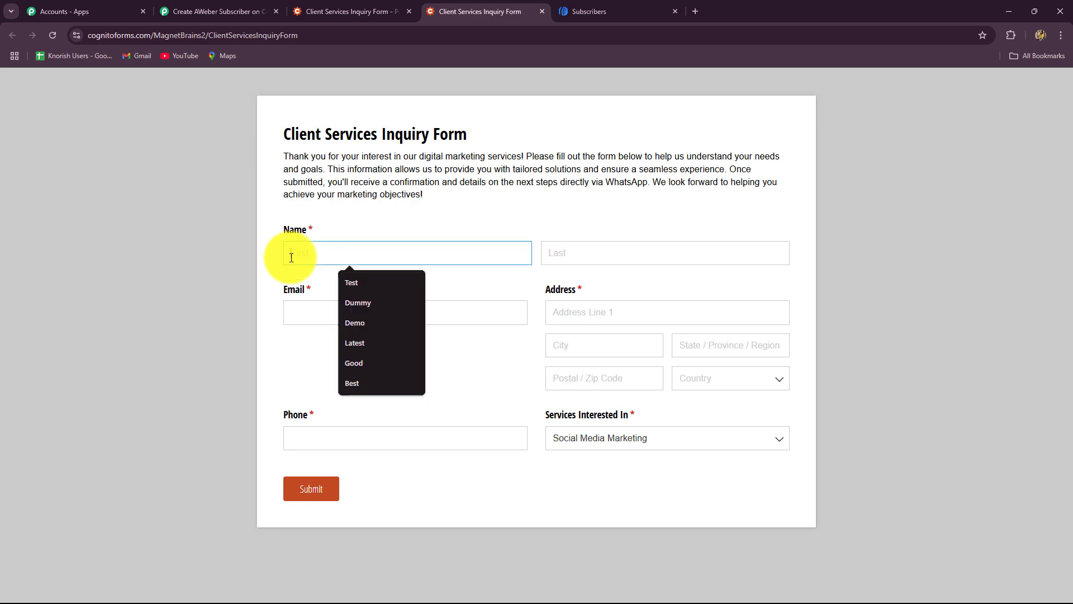
pyautogui.write('Amazing')
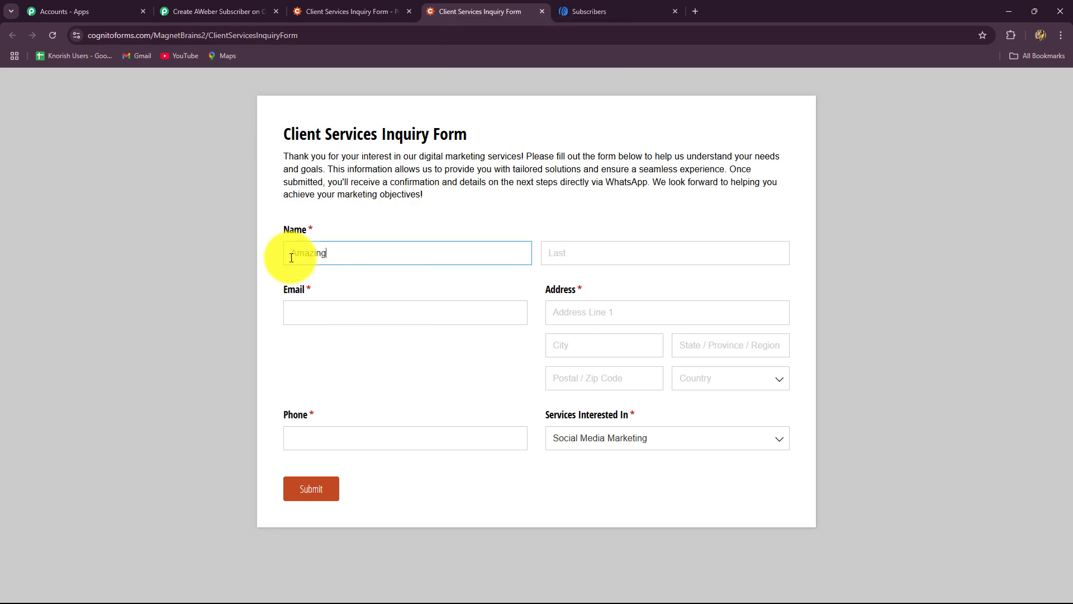
pyautogui.click(622, 257)
pyautogui.write('Lead')
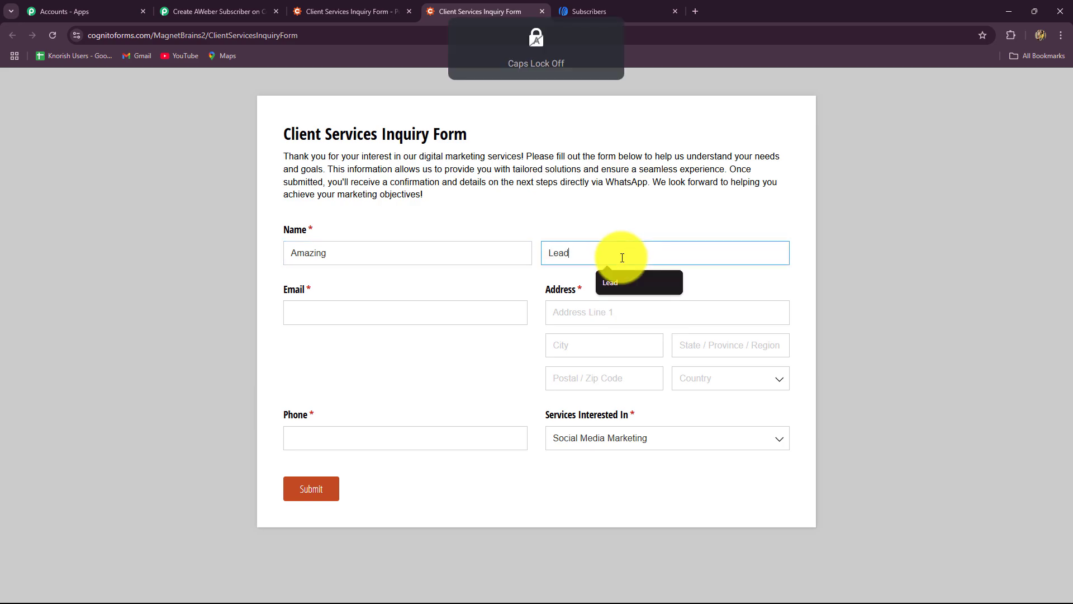
pyautogui.click(367, 310)
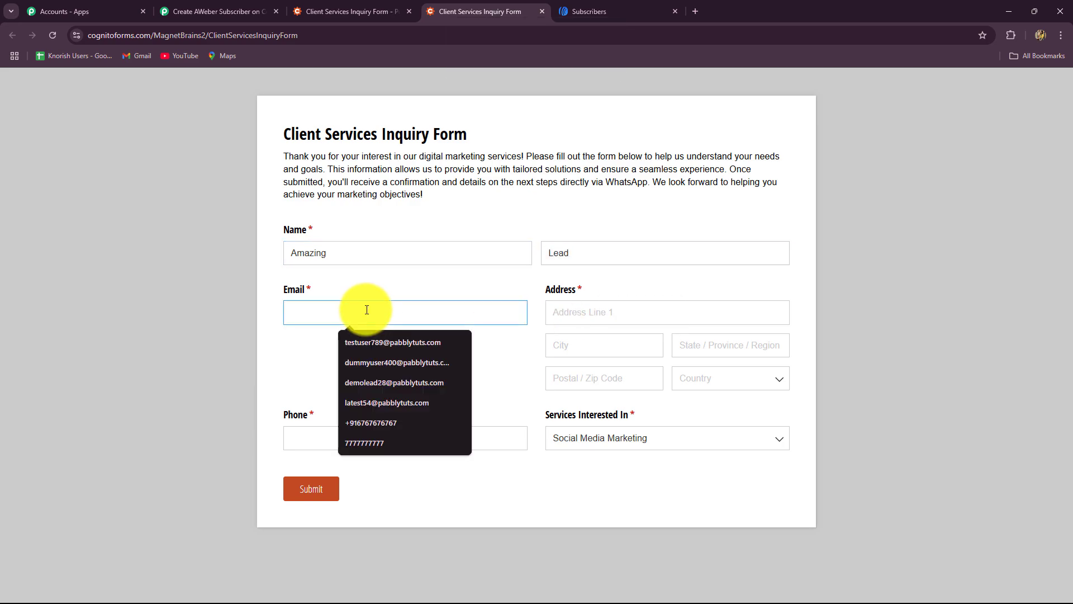
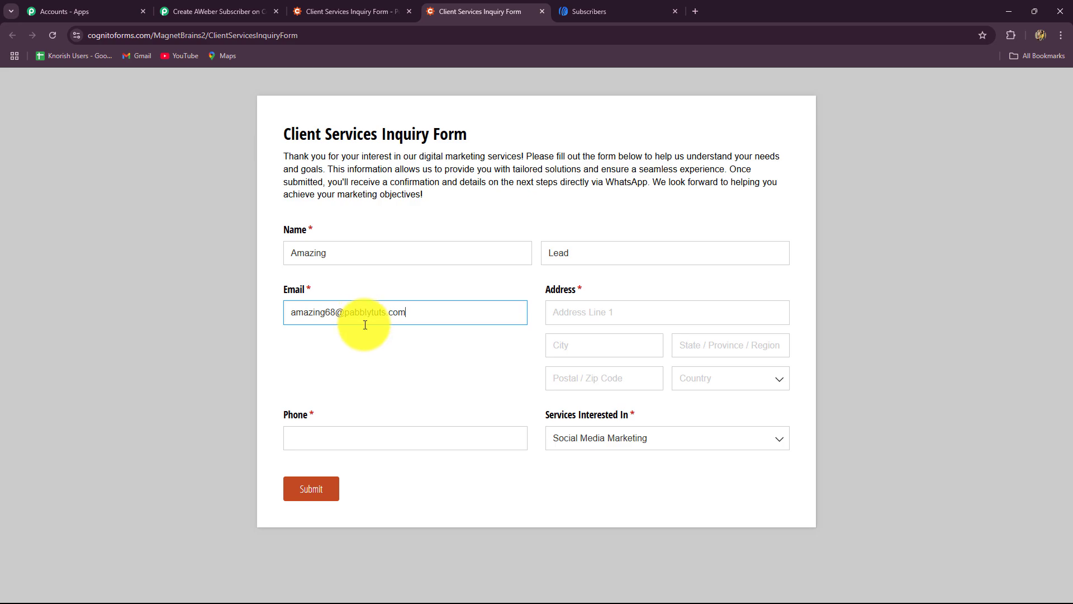
# Autofill the address, add a phone number, choose Search Engine Optimization (SEO), and submit the entry.
pyautogui.click(552, 314)
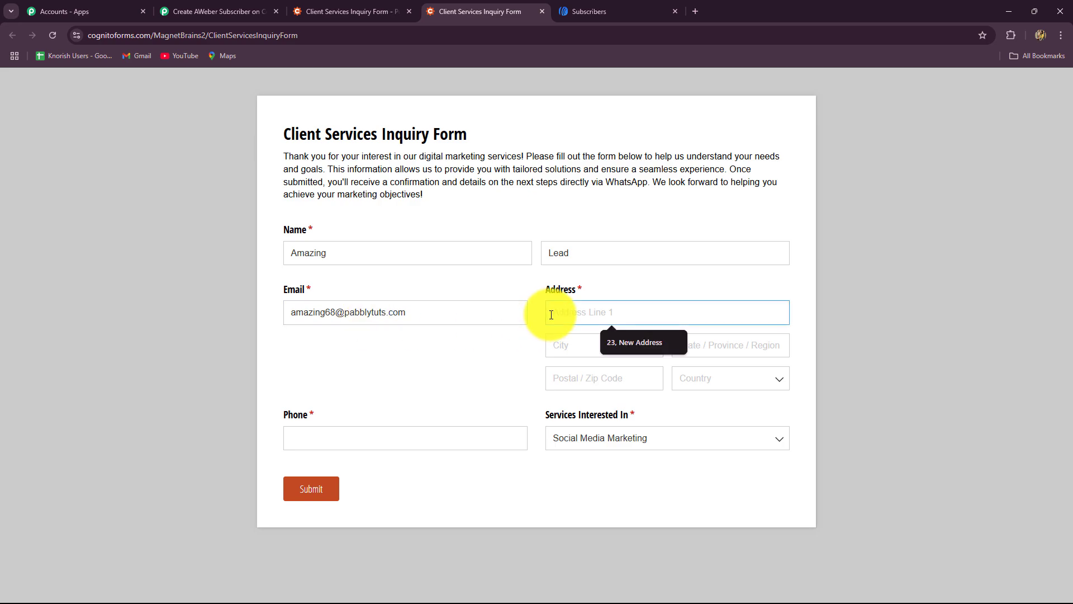
pyautogui.click(629, 342)
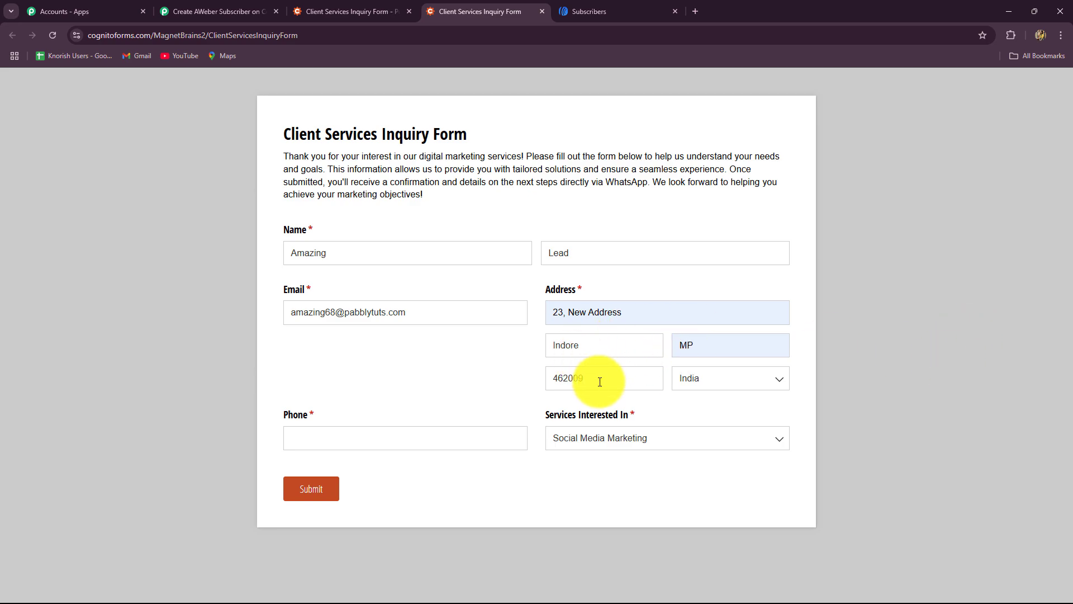
pyautogui.click(330, 442)
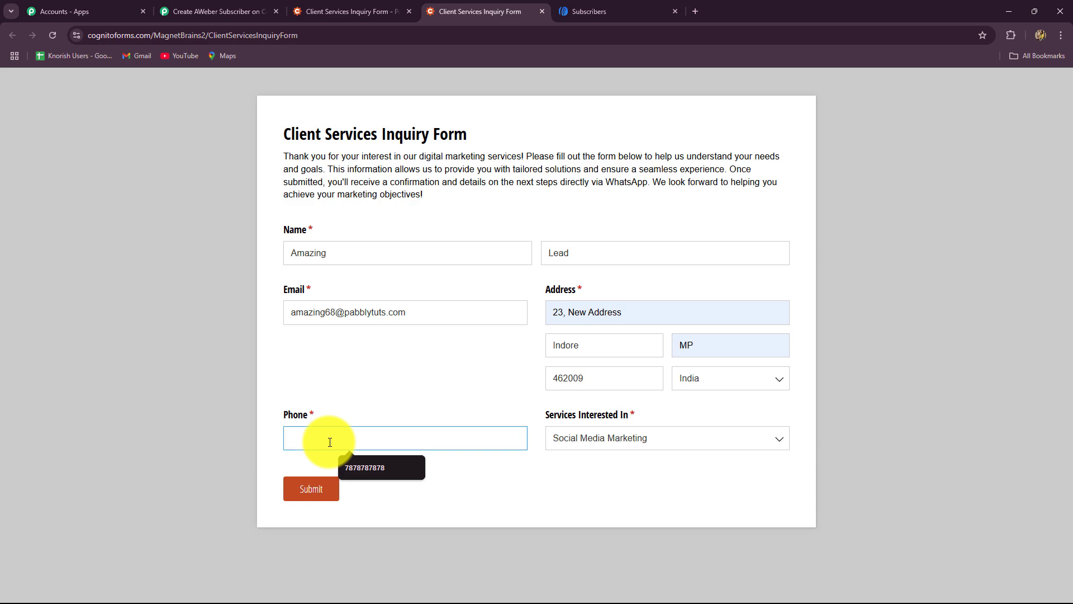
pyautogui.click(643, 438)
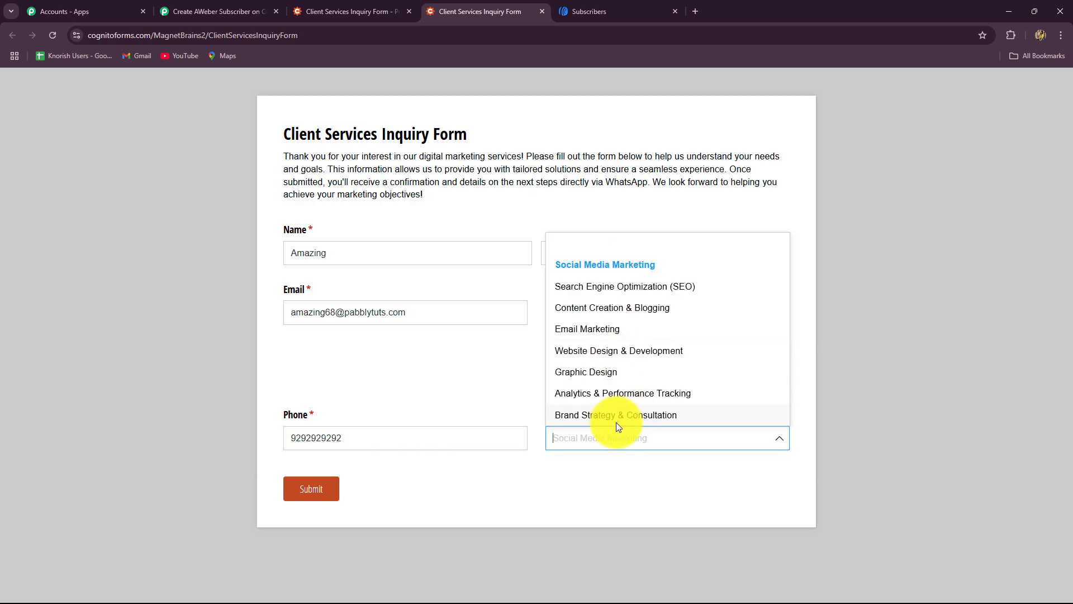
pyautogui.click(581, 289)
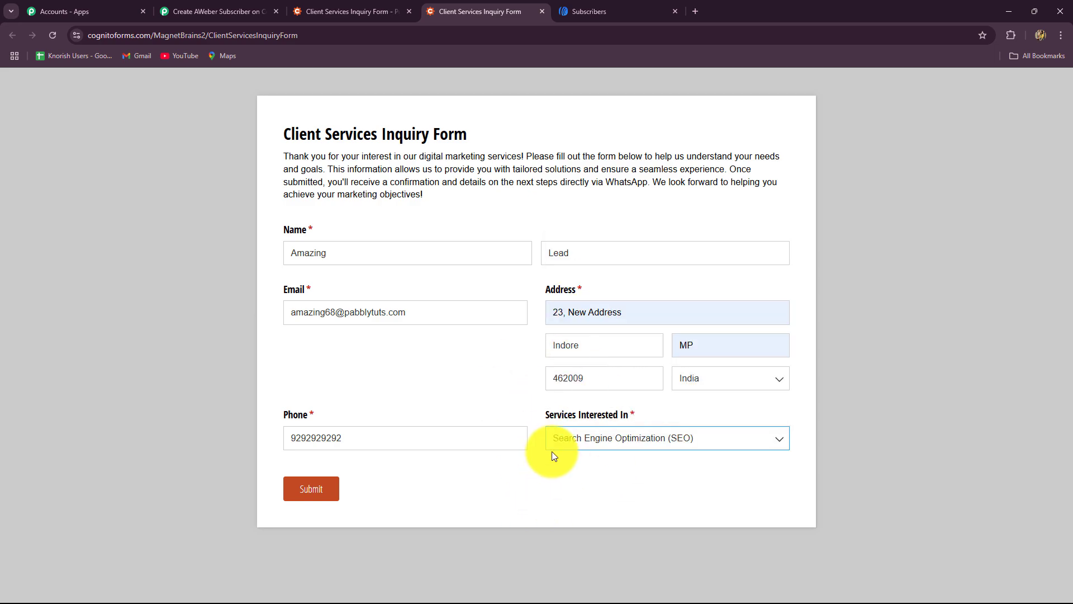
pyautogui.click(334, 480)
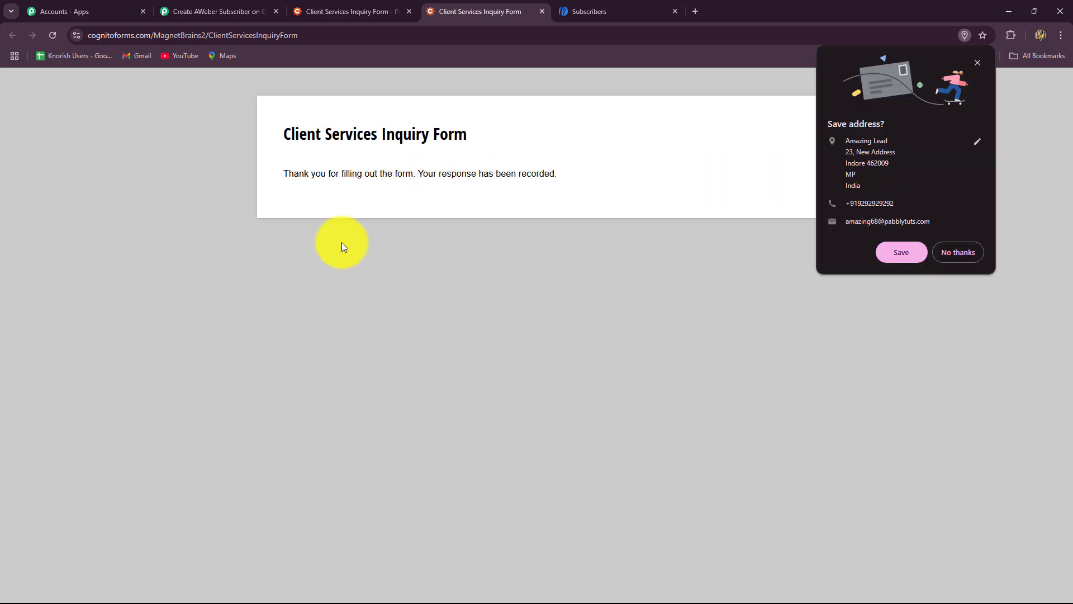
pyautogui.click(223, 11)
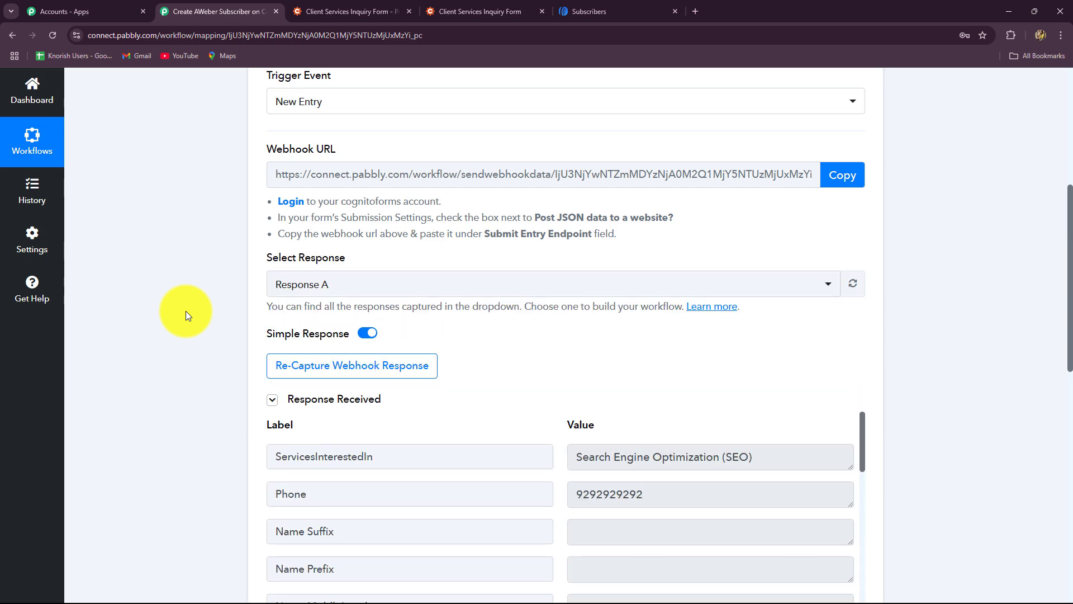
# Review Response A's captured SEO service, Phone, full name, first name and last name values.
pyautogui.scroll(-4, 185, 310)
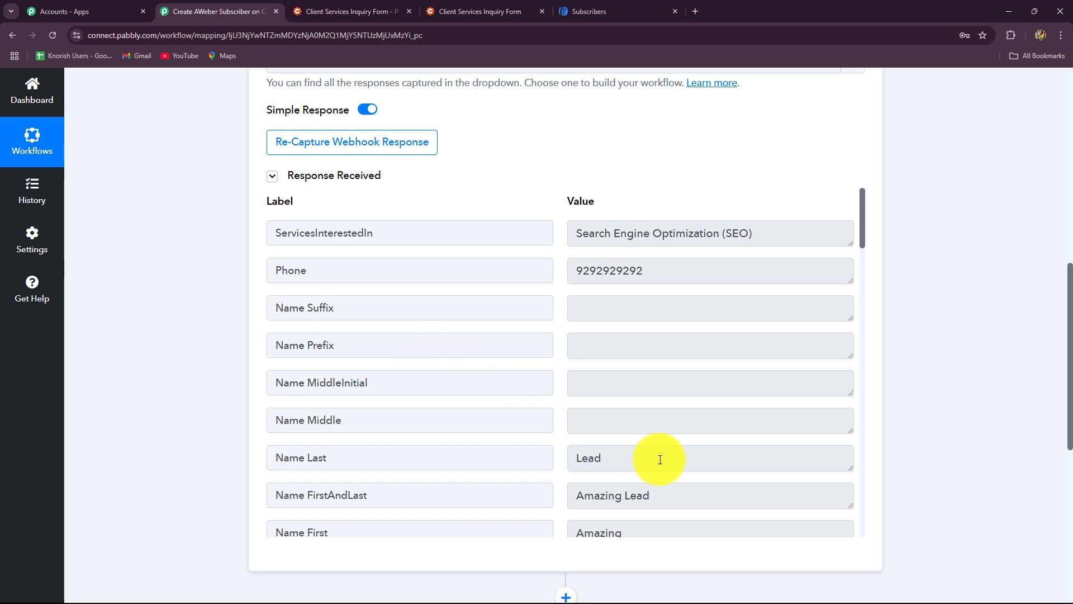
pyautogui.tripleClick(680, 231)
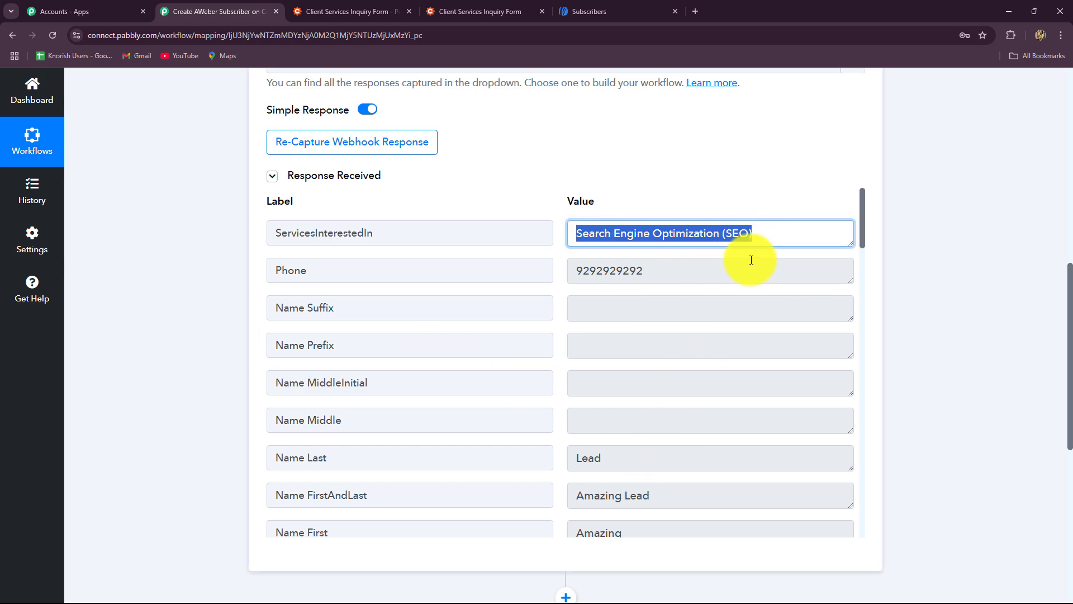
pyautogui.moveTo(755, 234); pyautogui.dragTo(563, 253)
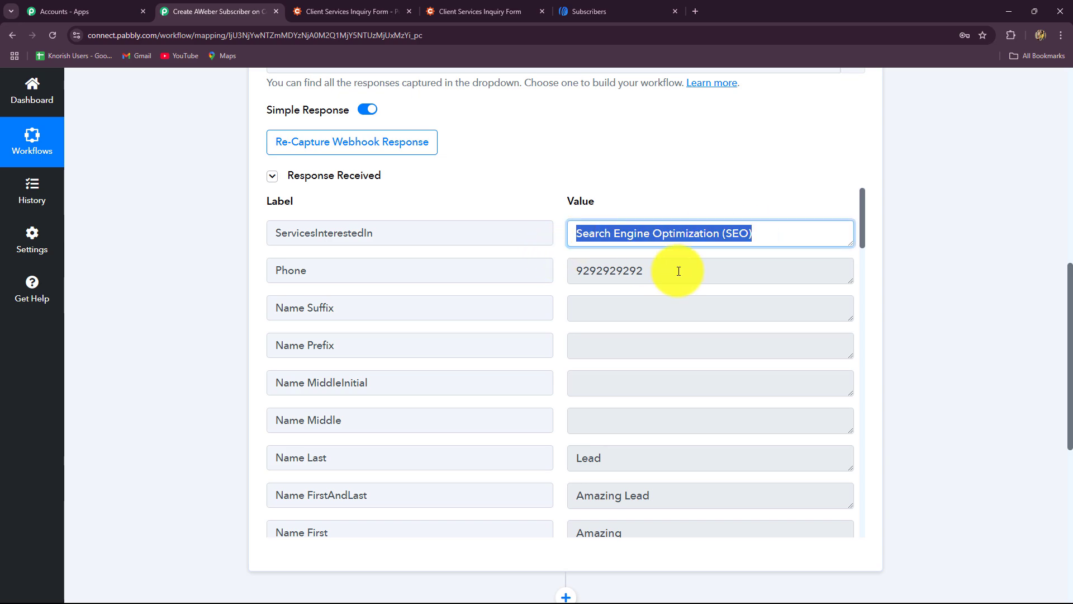
pyautogui.moveTo(679, 271); pyautogui.dragTo(563, 282)
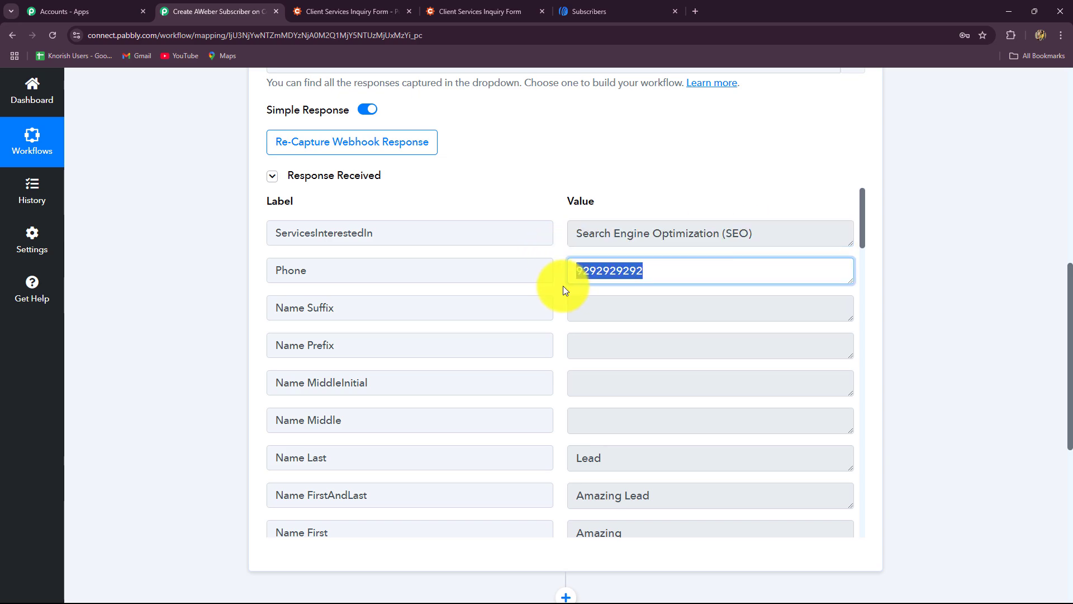
pyautogui.moveTo(651, 497); pyautogui.dragTo(548, 506)
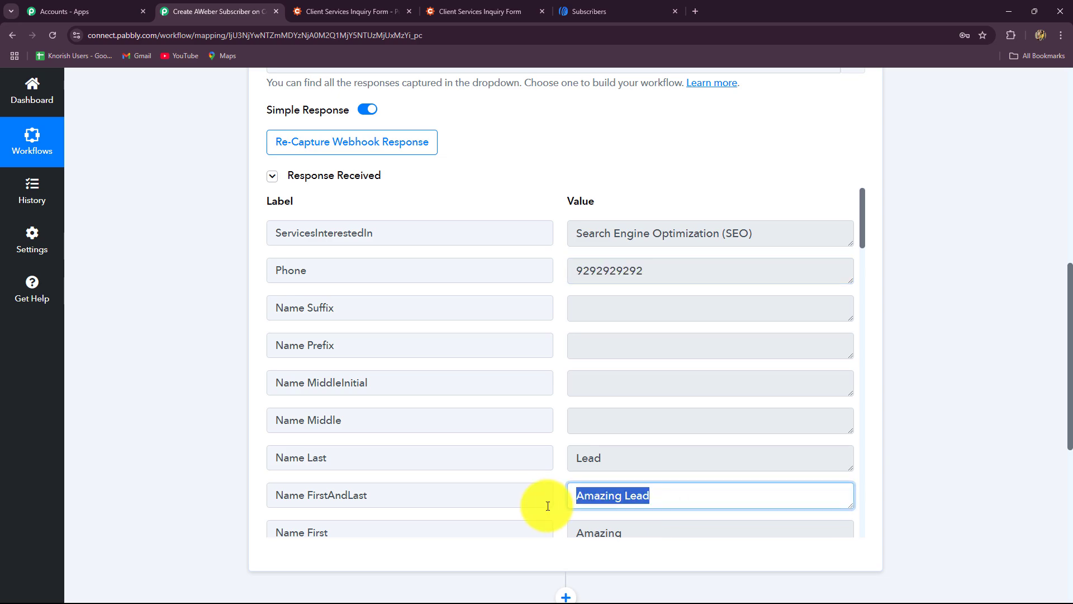
pyautogui.moveTo(635, 529); pyautogui.dragTo(568, 510)
pyautogui.moveTo(604, 460); pyautogui.dragTo(563, 466)
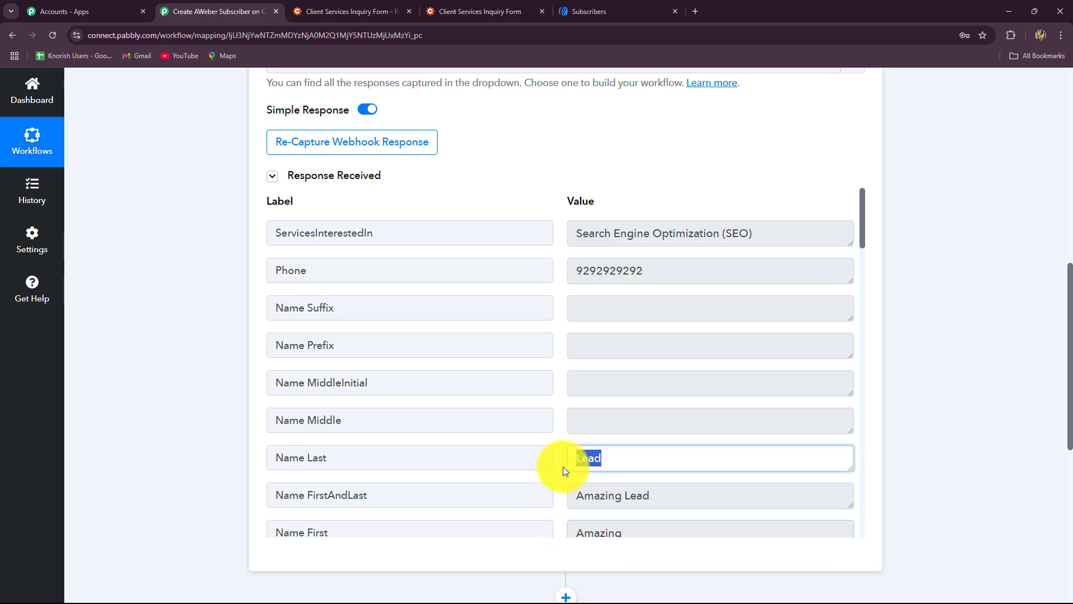
# Review the remaining captured fields, including the entry timestamp and status, then return to the top.
pyautogui.scroll(-5, 676, 367)
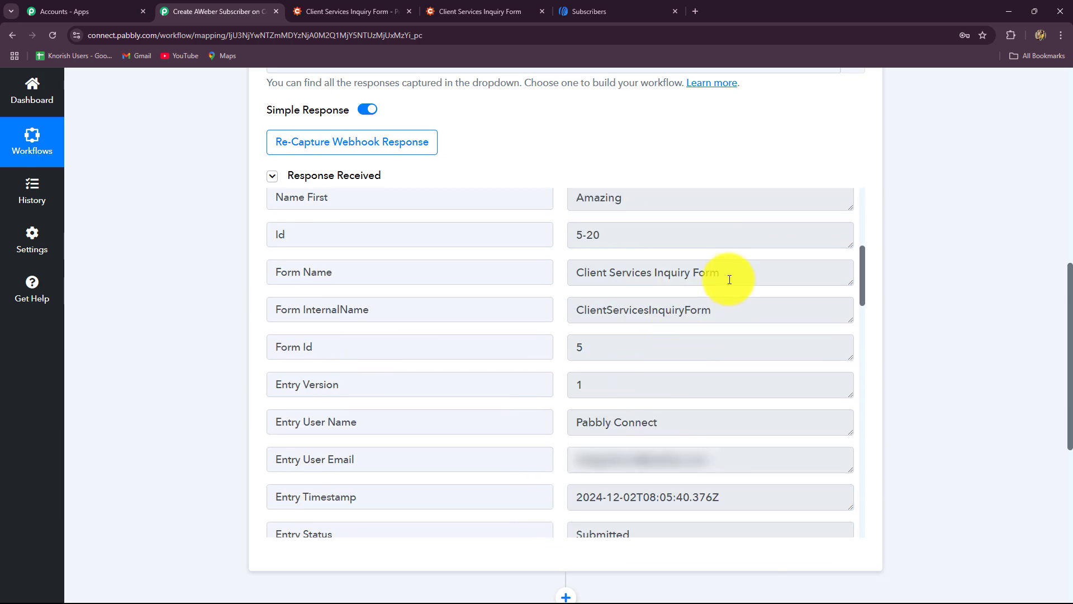
pyautogui.moveTo(730, 277); pyautogui.dragTo(506, 304)
pyautogui.scroll(-5, 726, 463)
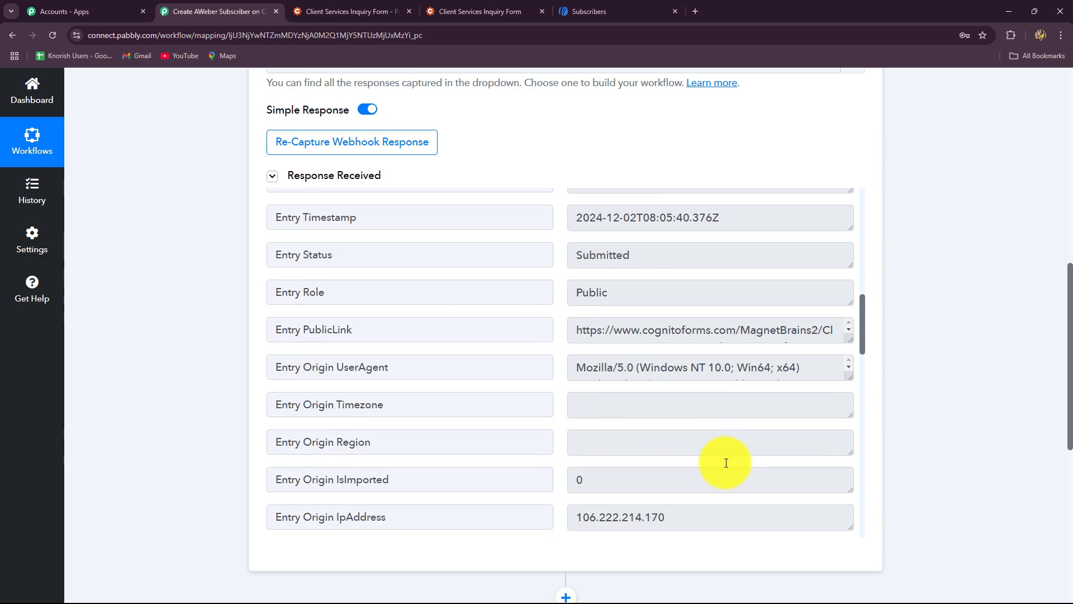
pyautogui.moveTo(724, 222); pyautogui.dragTo(546, 240)
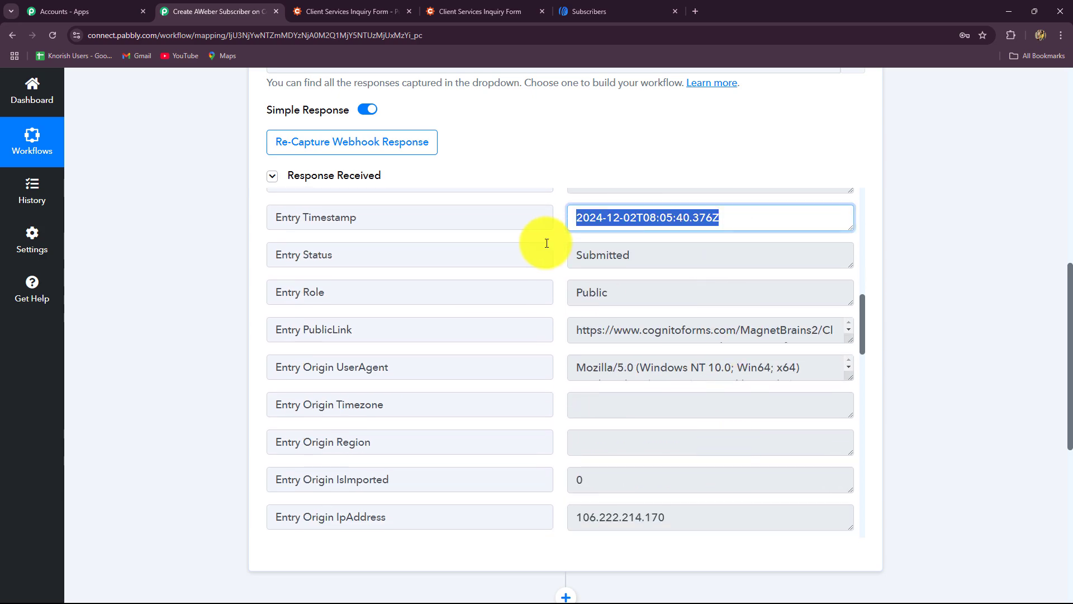
pyautogui.moveTo(651, 262); pyautogui.dragTo(522, 266)
pyautogui.scroll(-12, 693, 390)
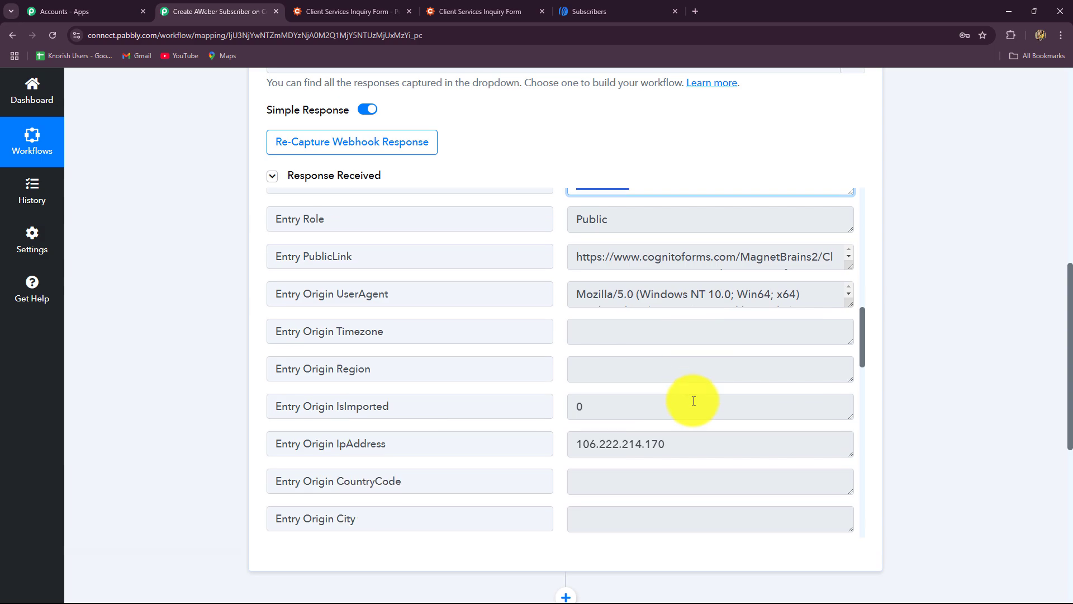
pyautogui.scroll(-1, 694, 401)
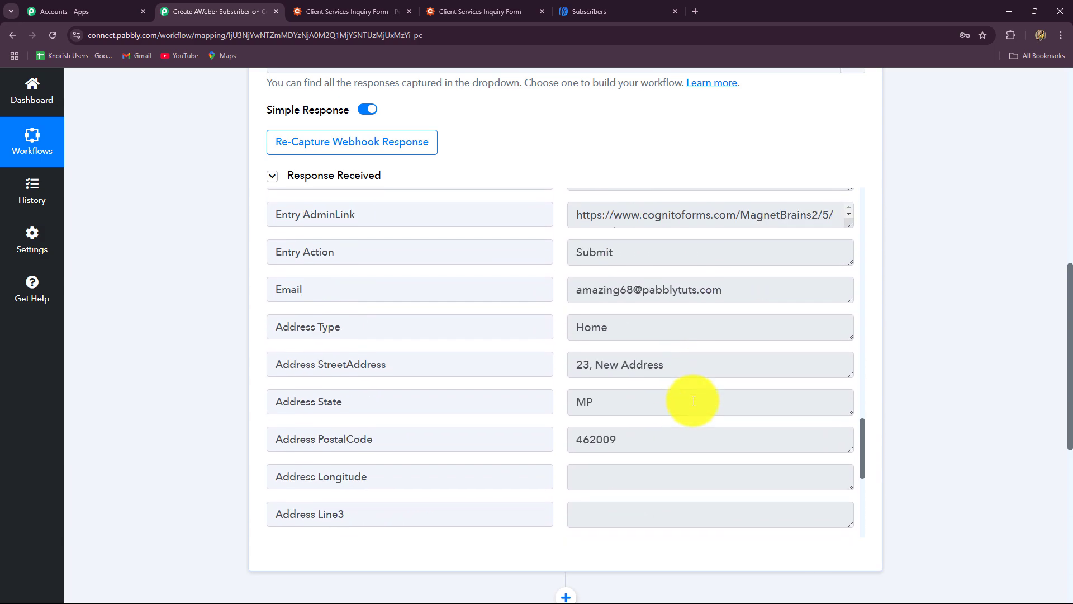
pyautogui.moveTo(728, 278); pyautogui.dragTo(572, 281)
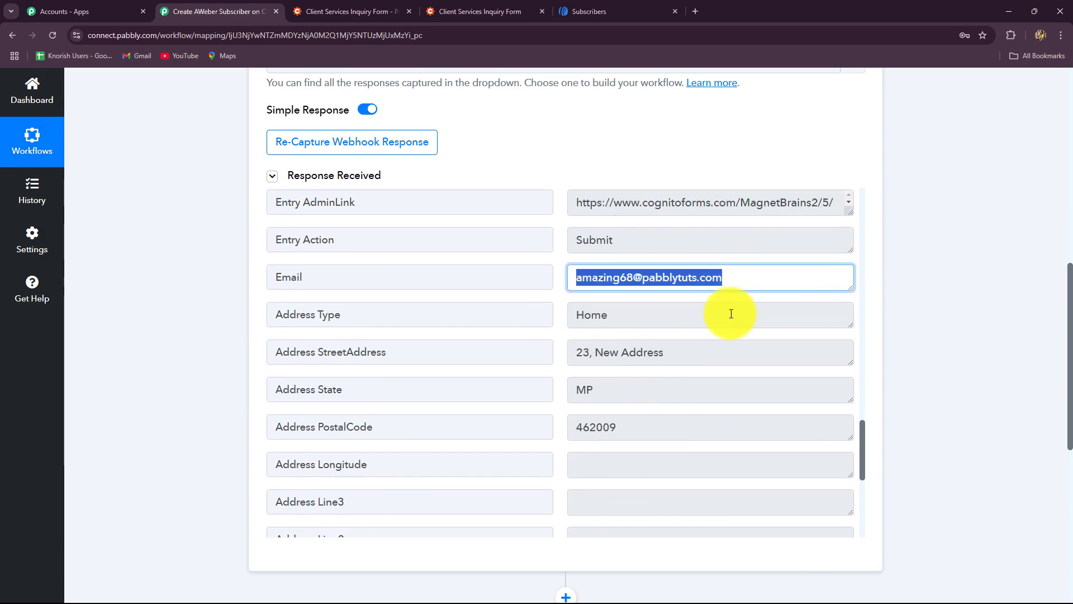
pyautogui.scroll(-4, 722, 335)
pyautogui.scroll(10, 1000, 417)
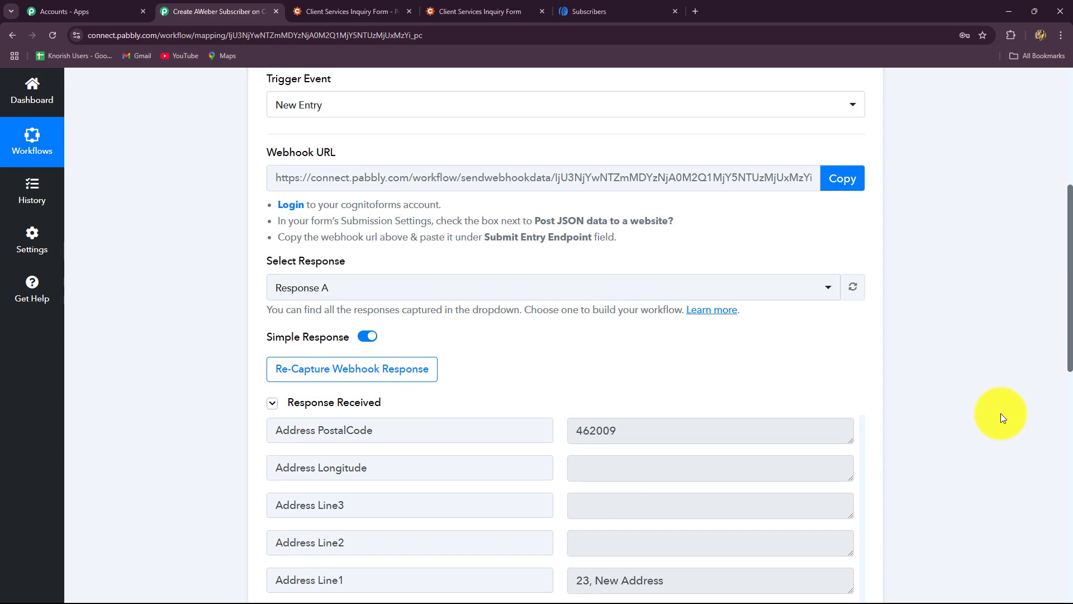
# Collapse the trigger, search 'Aw' to pick AWeber, and choose the Add or Update Subscriber event.
pyautogui.click(861, 298)
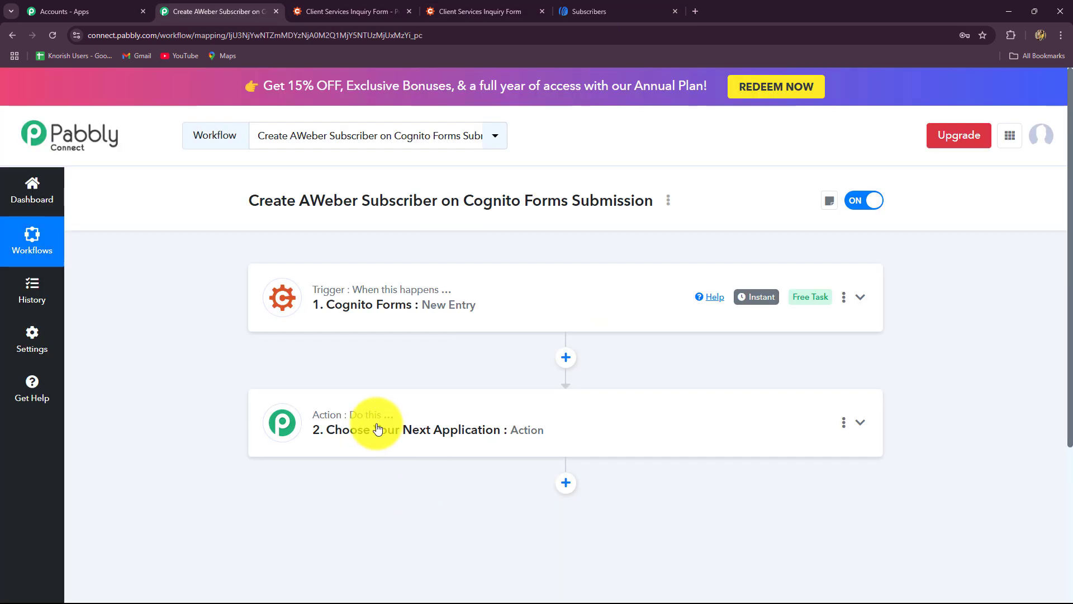
pyautogui.click(375, 424)
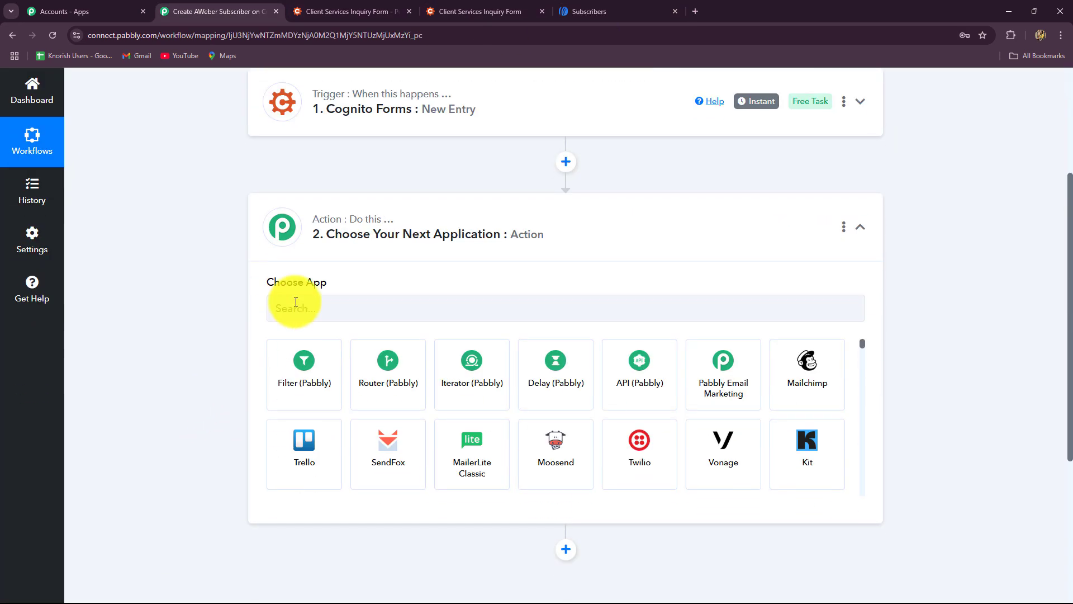
pyautogui.click(294, 307)
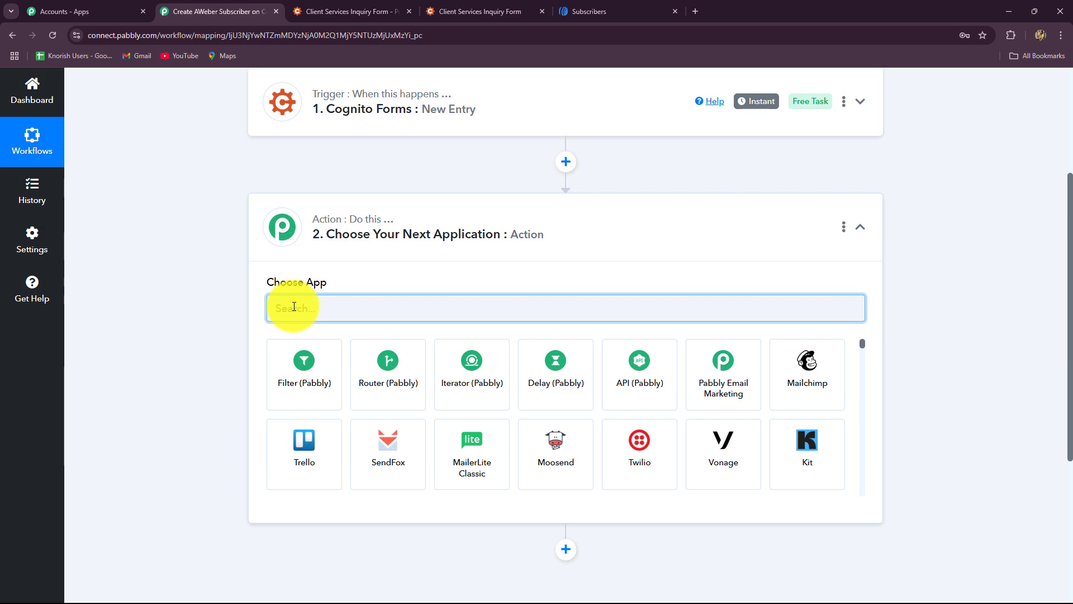
pyautogui.write('A')
pyautogui.press('capslock')
pyautogui.write('w')
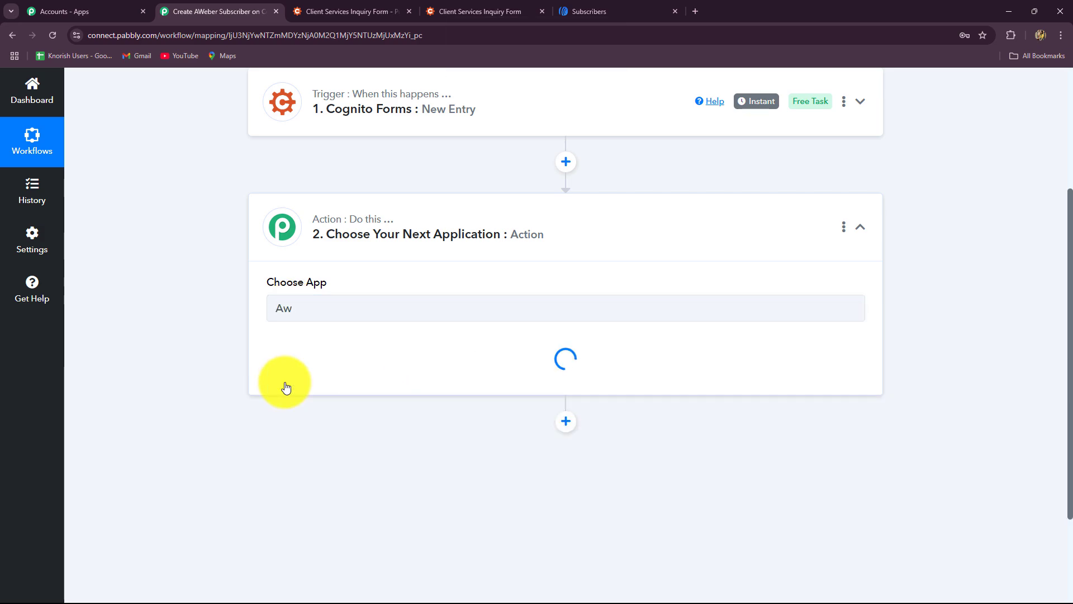
pyautogui.click(290, 378)
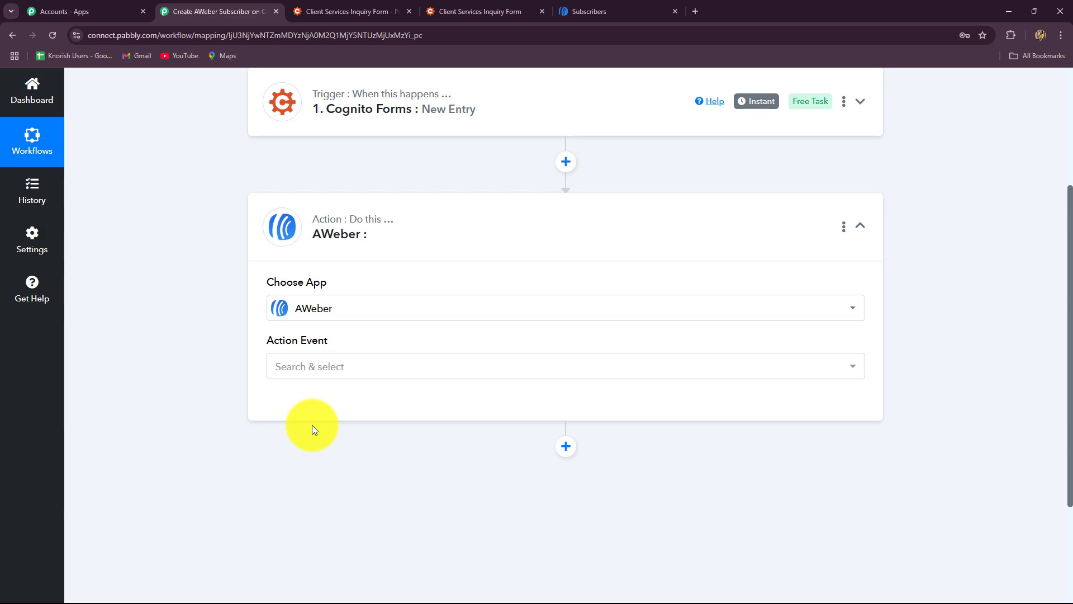
pyautogui.click(320, 369)
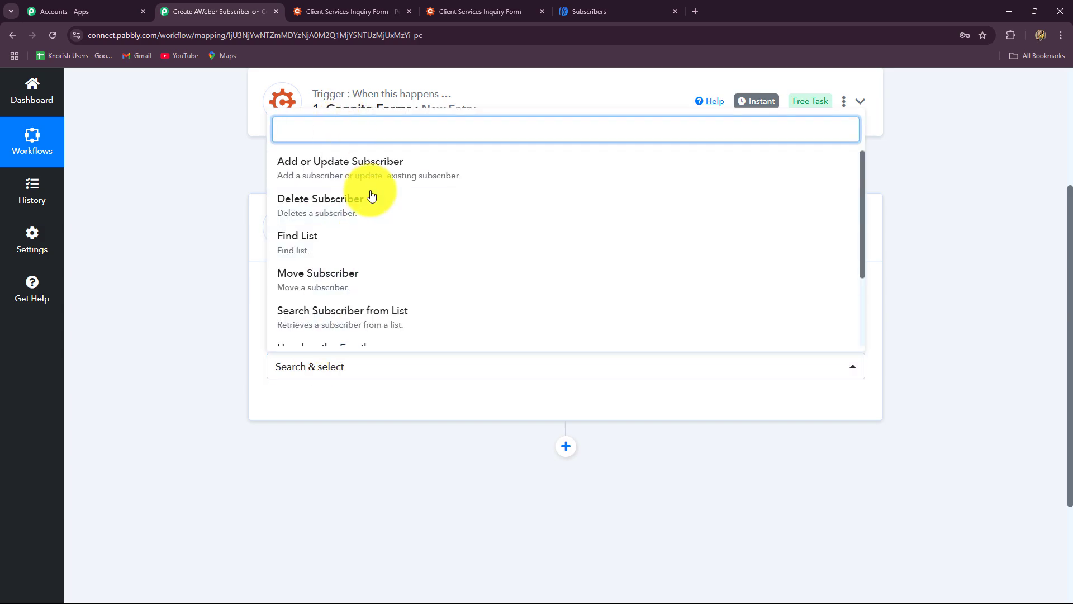
pyautogui.click(351, 176)
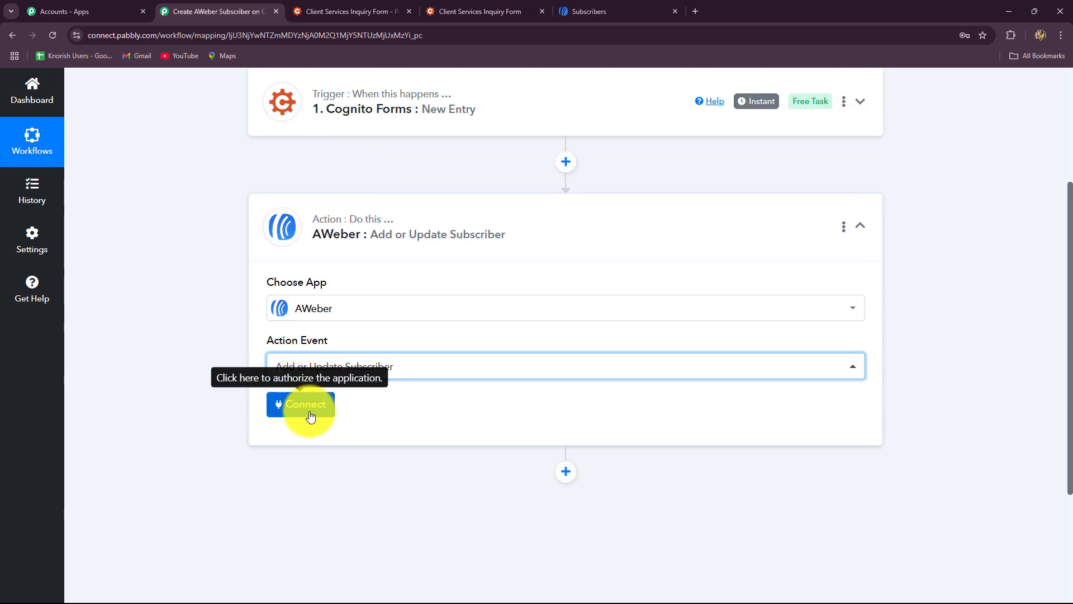
# Look over an existing AWeber subscriber, then open the Connect AWeber Account options in Pabbly.
pyautogui.click(648, 10)
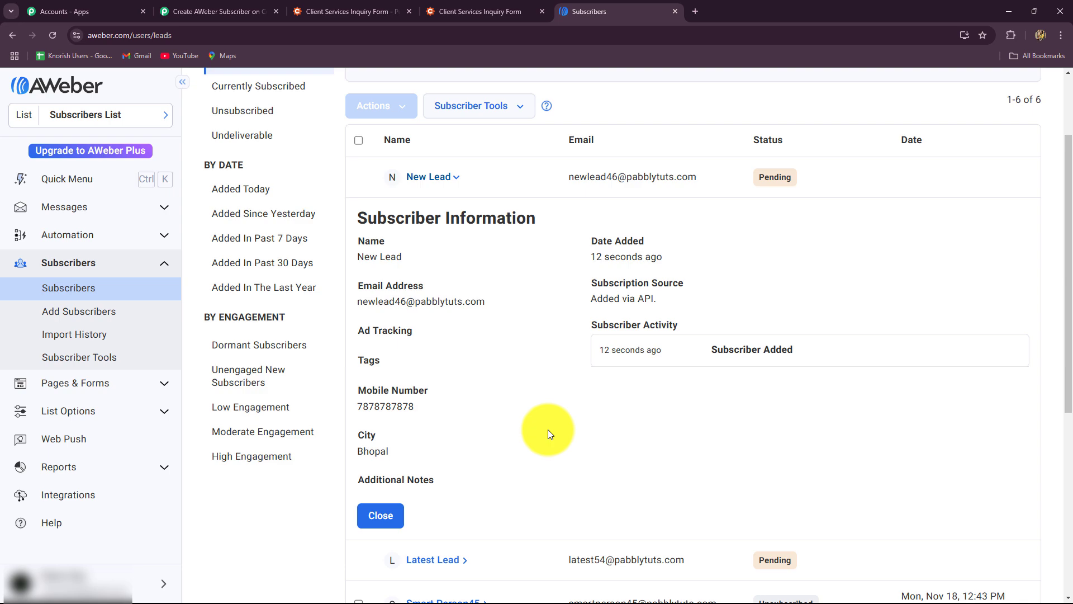
pyautogui.click(215, 11)
pyautogui.click(309, 411)
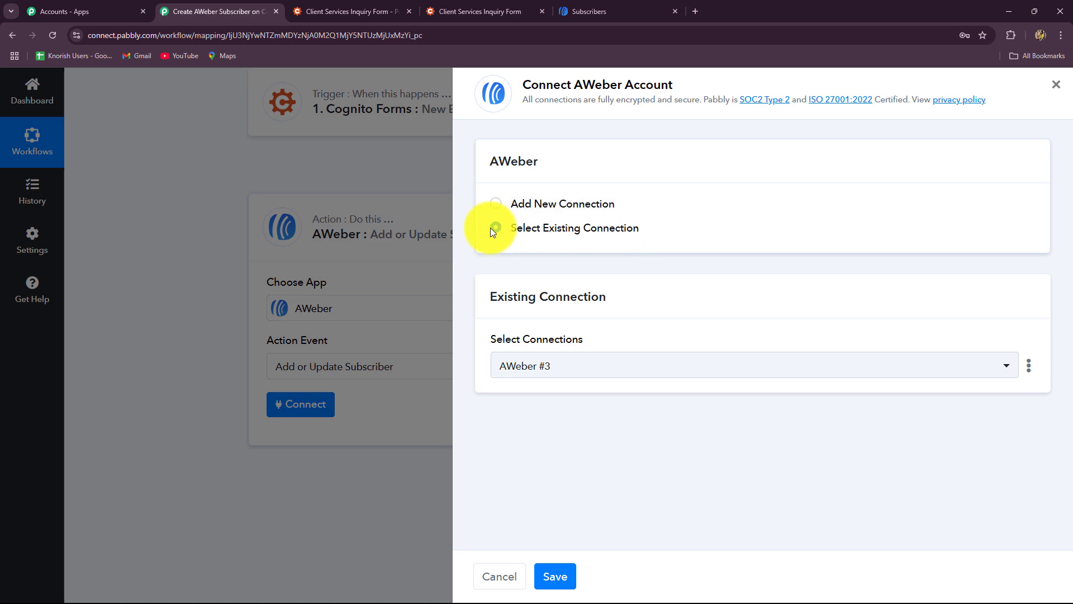
# Add a new AWeber connection, pass the reCAPTCHA and allow Pabbly Connect access.
pyautogui.click(496, 203)
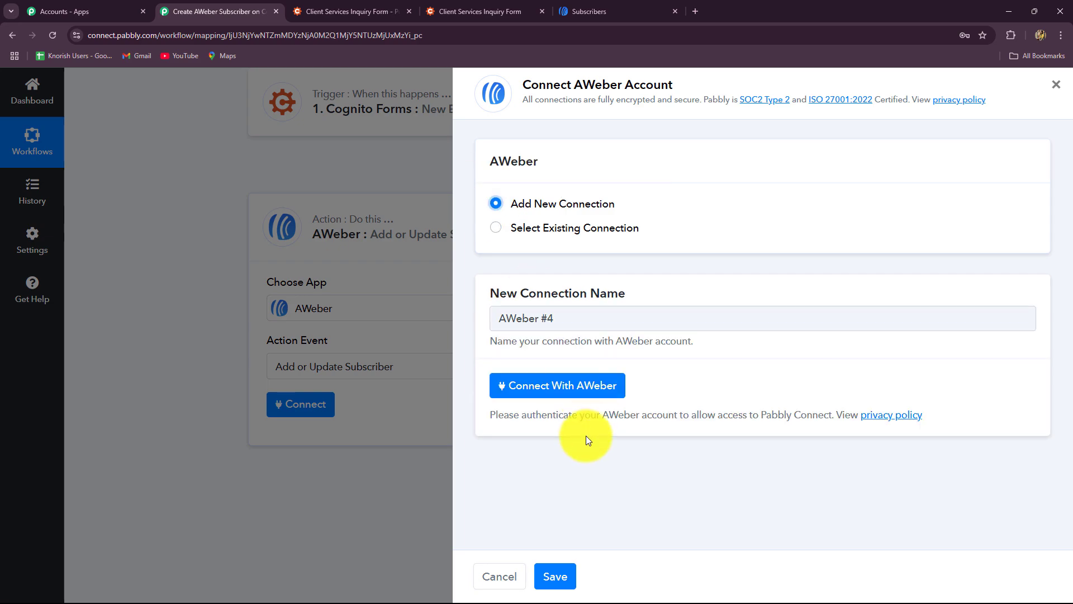
pyautogui.click(580, 388)
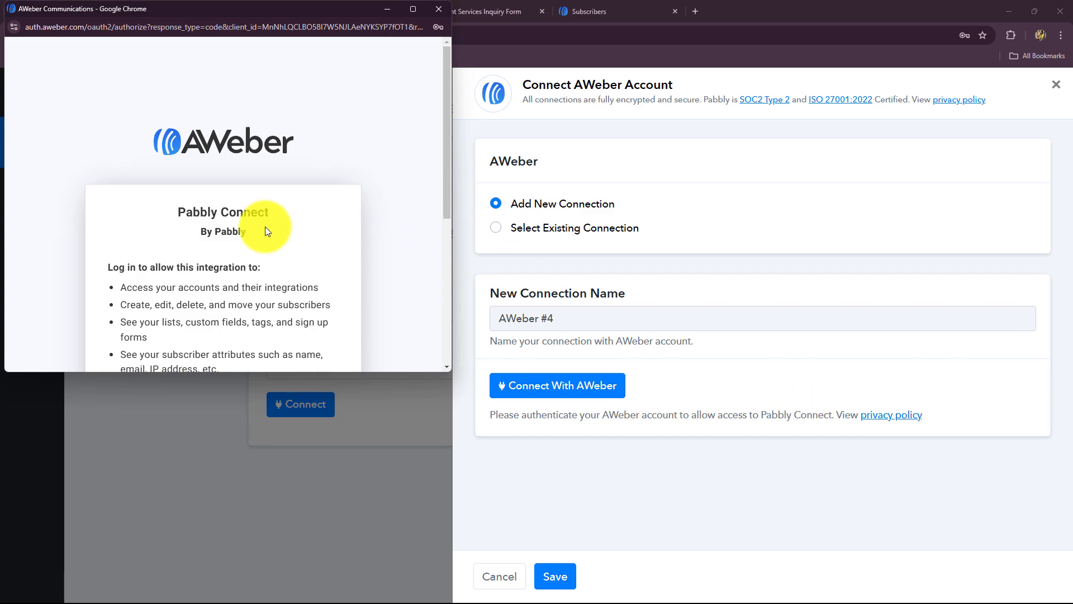
pyautogui.scroll(-5, 327, 264)
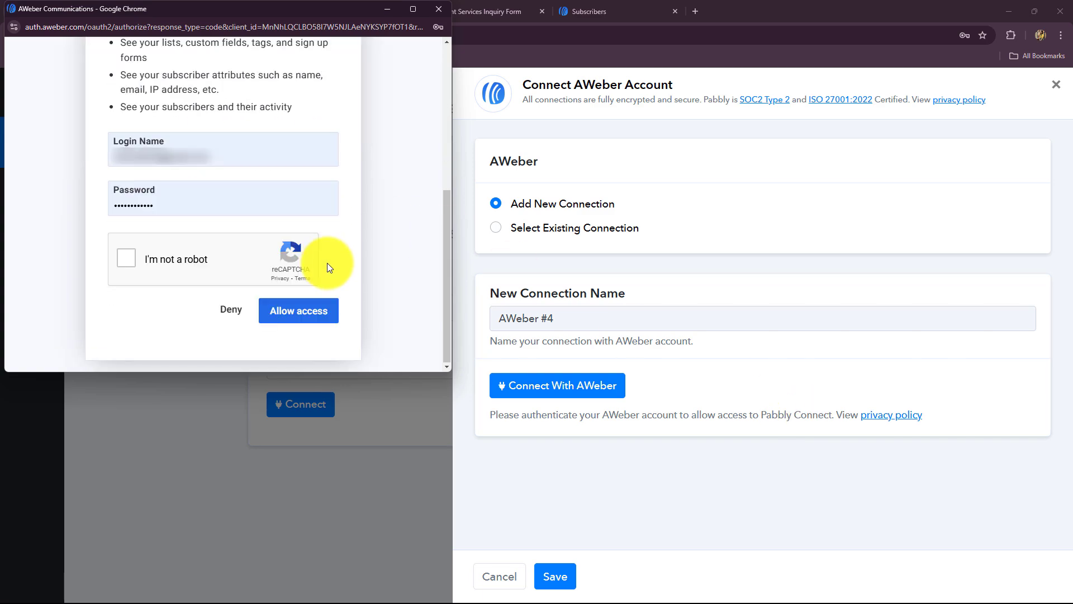
pyautogui.click(122, 260)
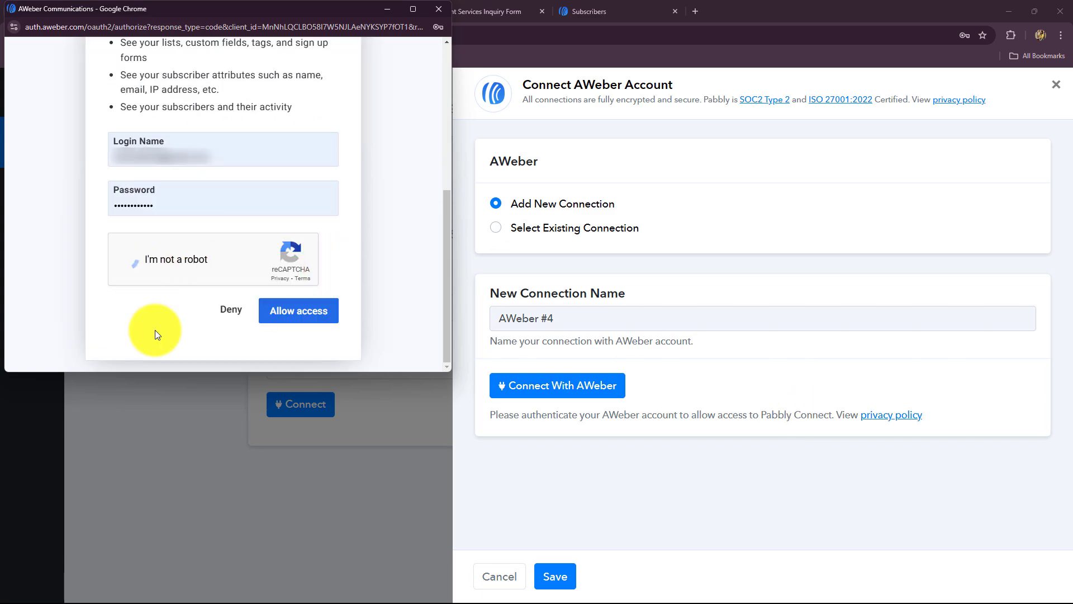
pyautogui.click(277, 309)
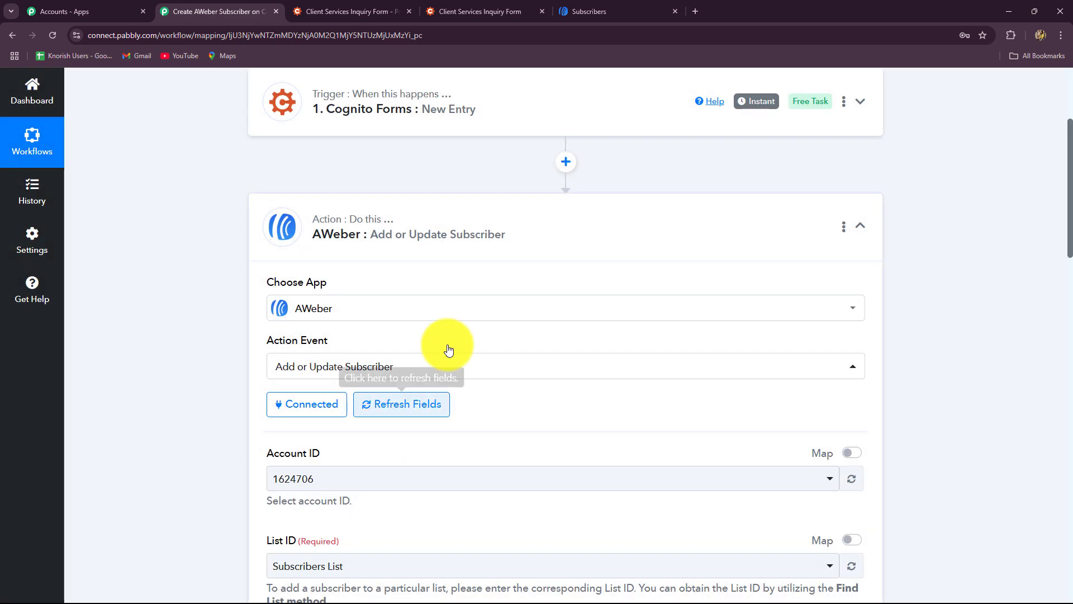
pyautogui.scroll(-5, 622, 425)
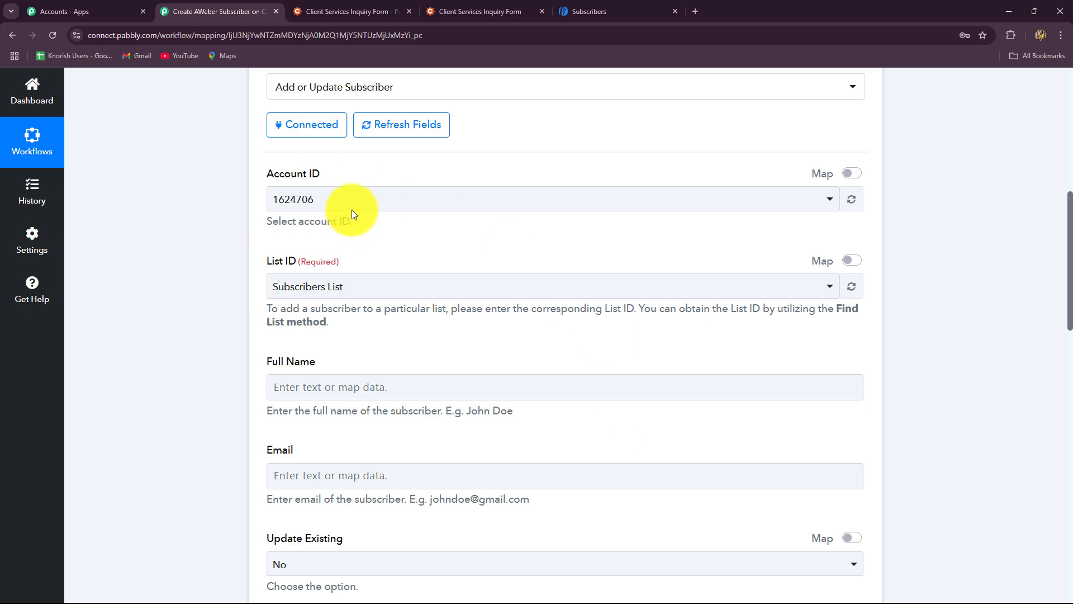
pyautogui.click(335, 202)
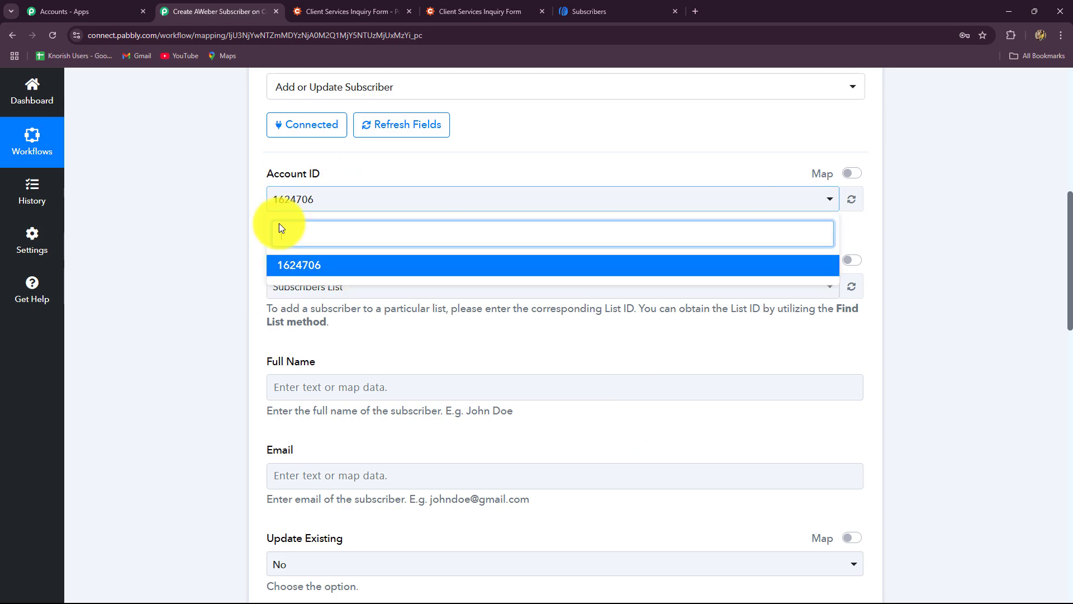
pyautogui.click(251, 212)
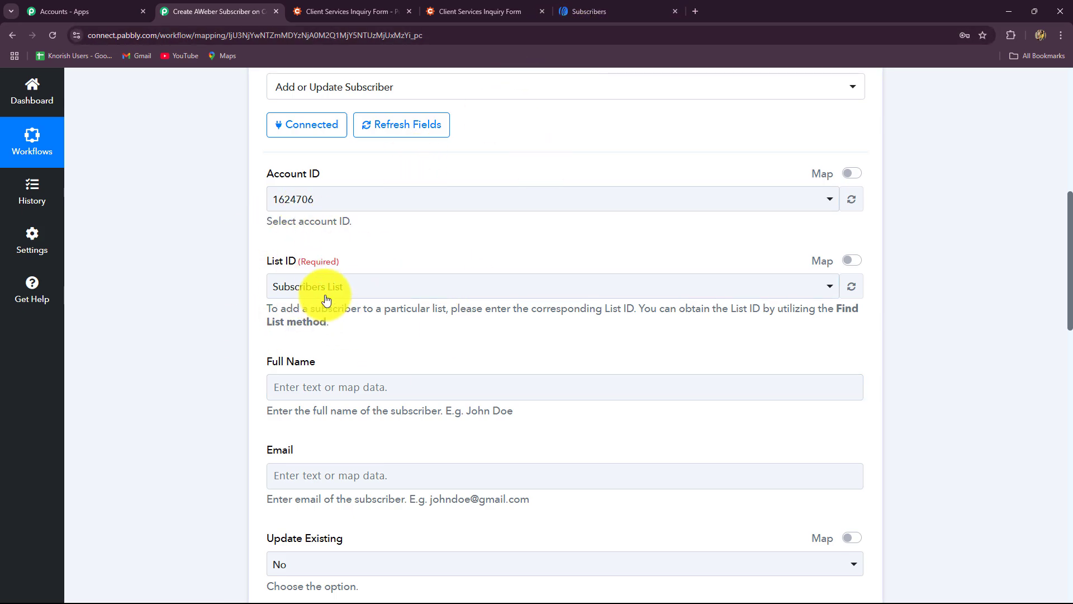
pyautogui.click(355, 288)
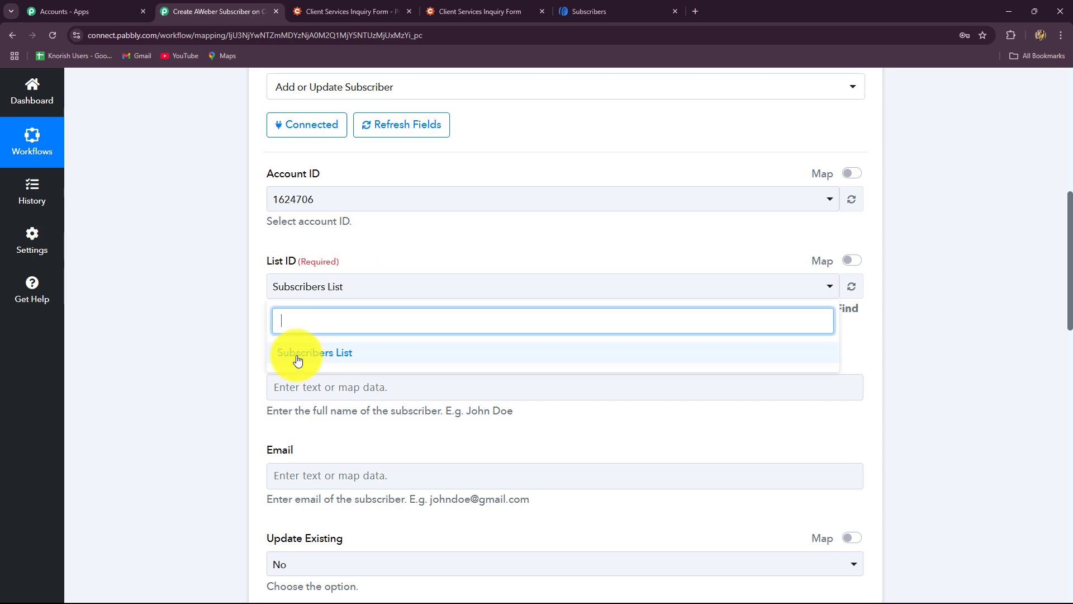
pyautogui.click(212, 361)
pyautogui.scroll(-4, 212, 361)
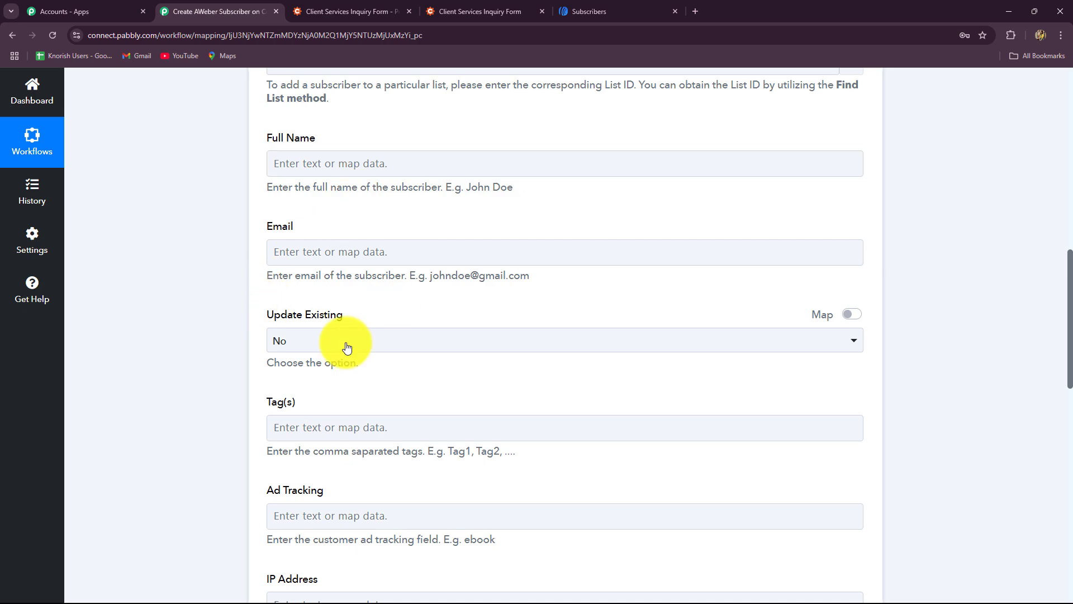
pyautogui.scroll(-4, 309, 392)
pyautogui.click(309, 392)
pyautogui.scroll(4, 310, 391)
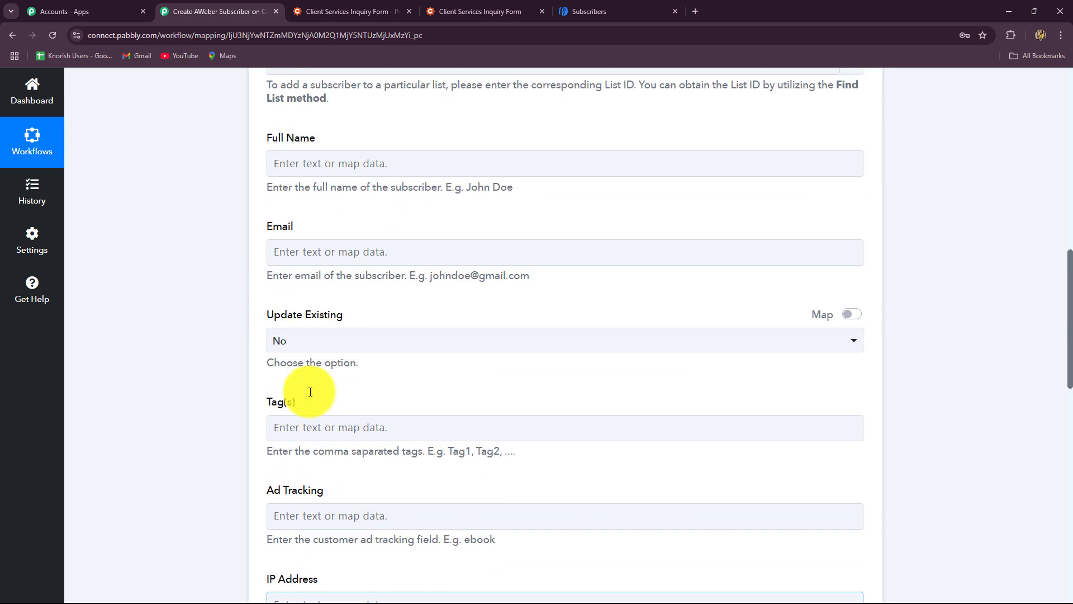
pyautogui.scroll(4, 310, 391)
pyautogui.click(310, 391)
pyautogui.scroll(-1, 310, 391)
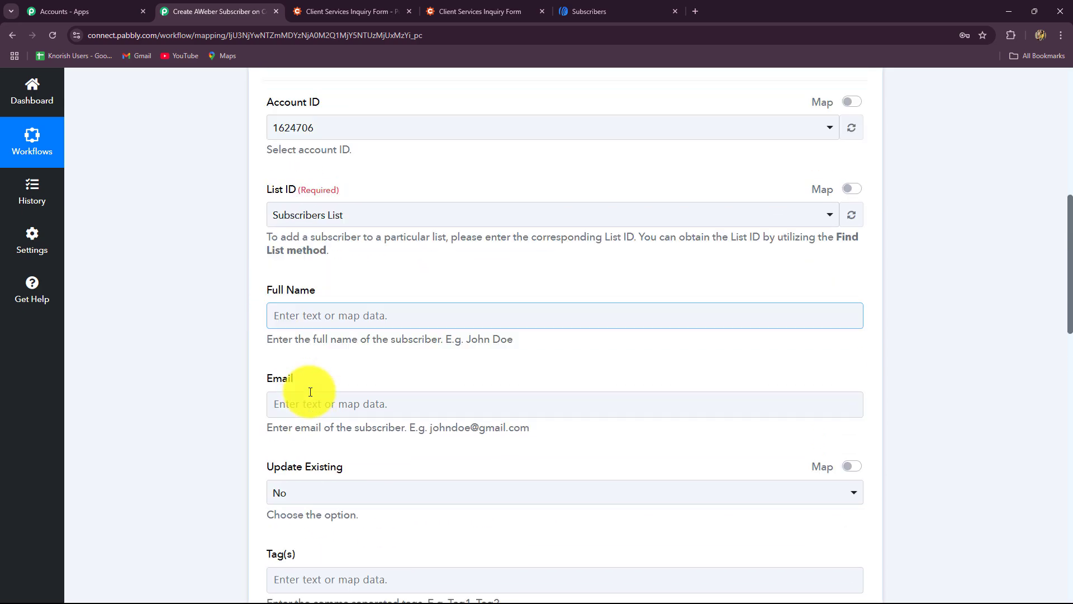
pyautogui.scroll(-3, 310, 391)
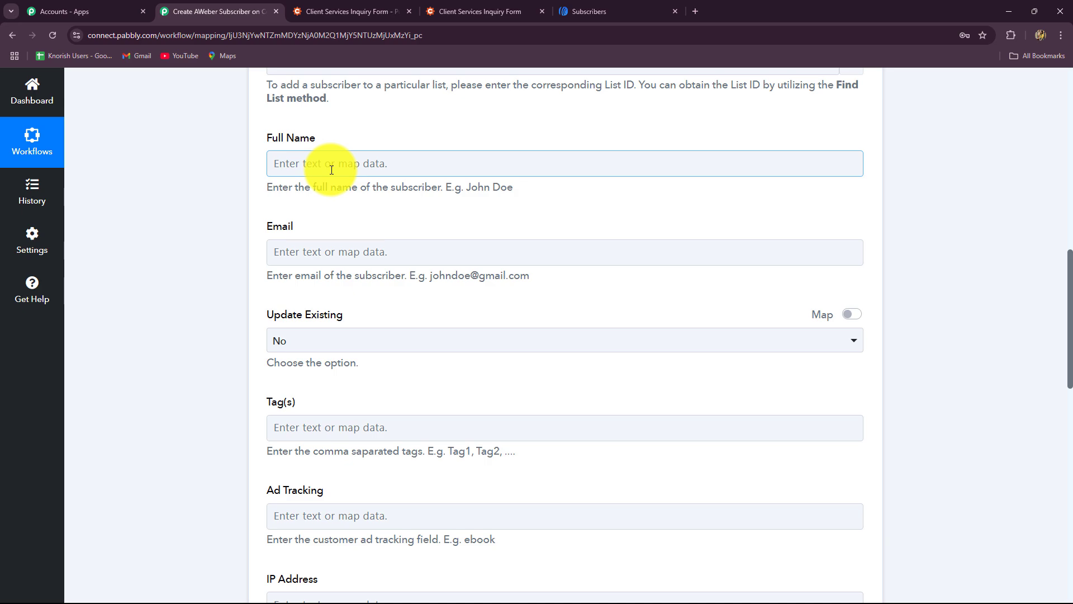
# Map Name FirstAndLast into Full Name by searching 'name'.
pyautogui.click(307, 165)
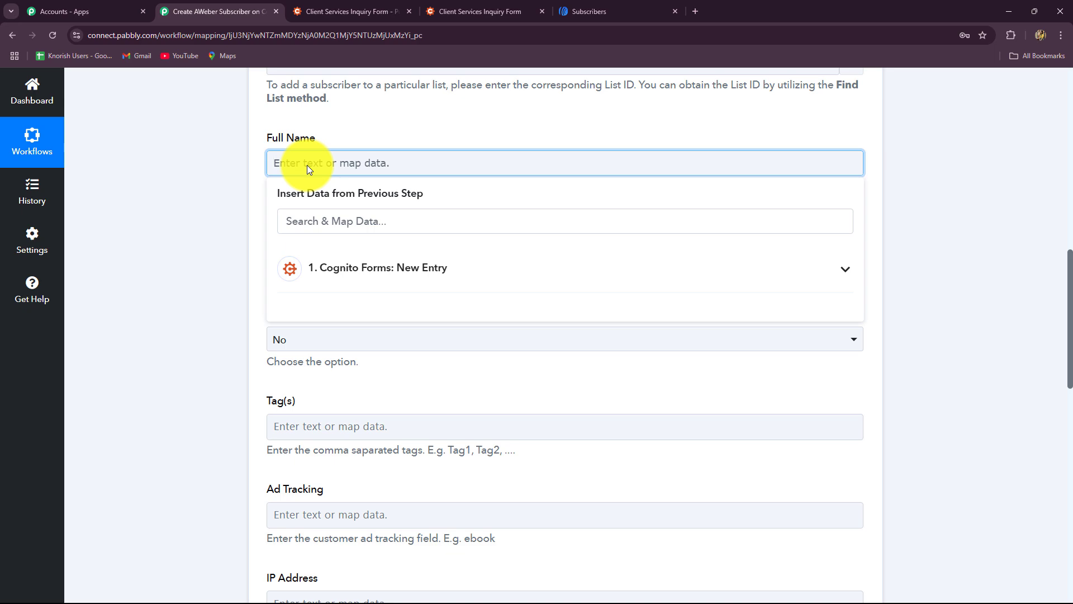
pyautogui.click(314, 223)
pyautogui.write('nm')
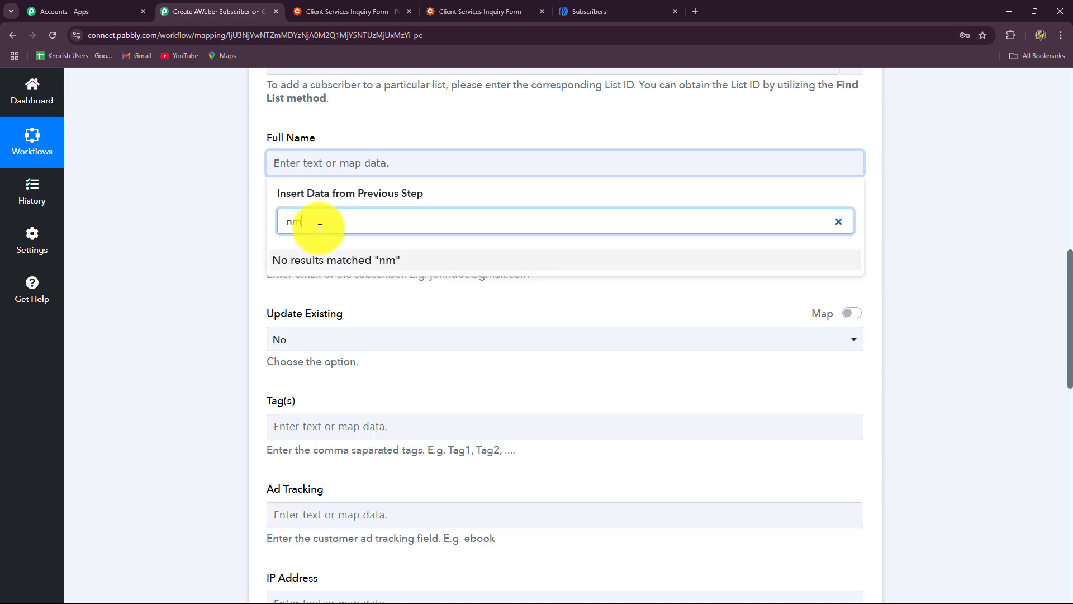
pyautogui.press('BackSpace')
pyautogui.write('ame')
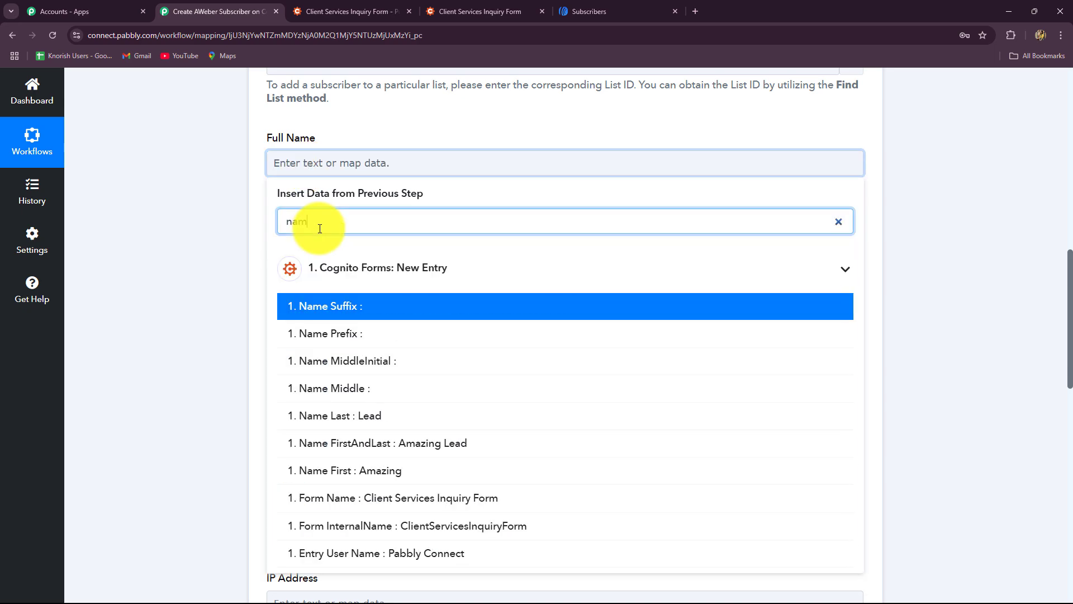
pyautogui.click(416, 445)
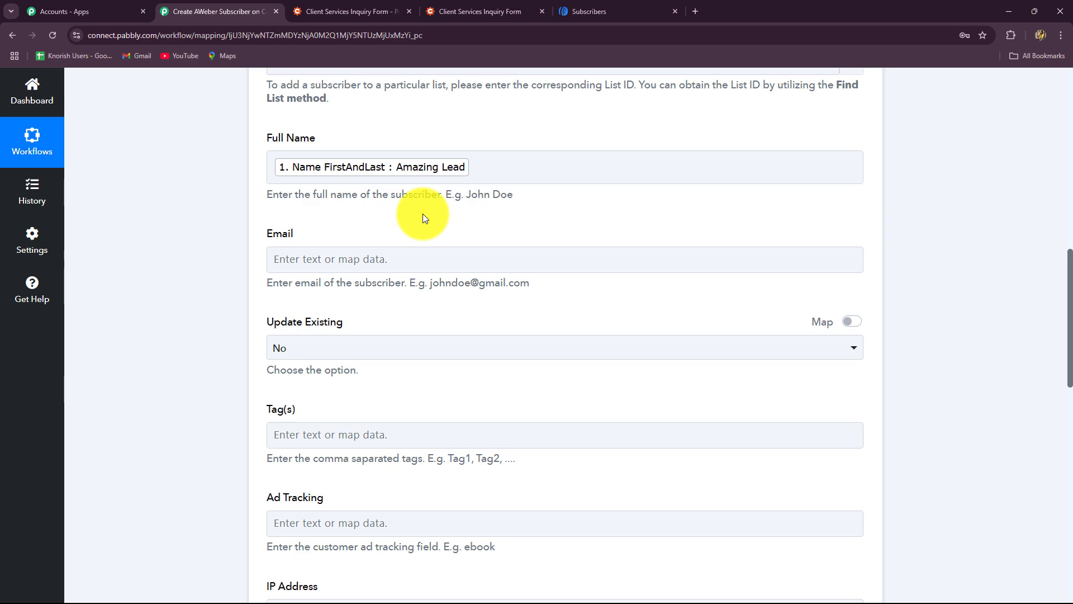
# Map the form's Email answer into Email by searching 'ema'.
pyautogui.click(400, 262)
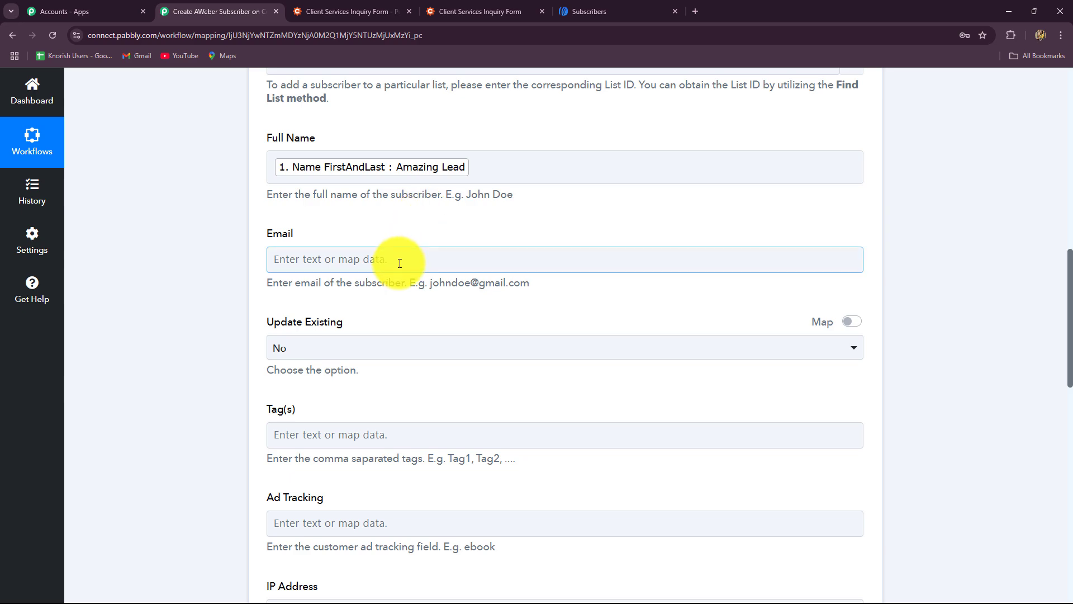
pyautogui.click(399, 262)
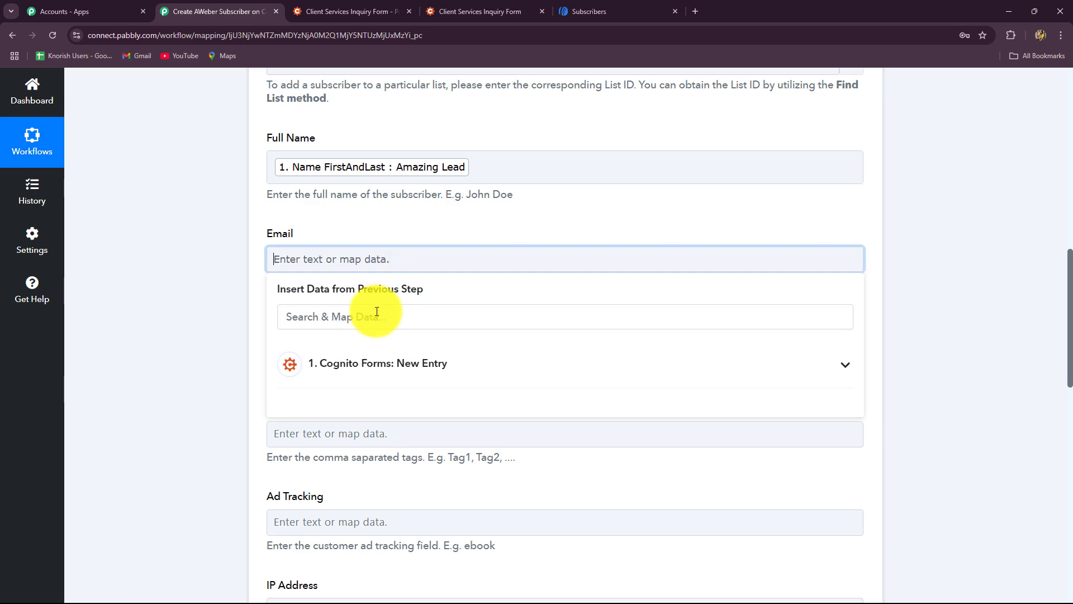
pyautogui.click(347, 319)
pyautogui.write('ema')
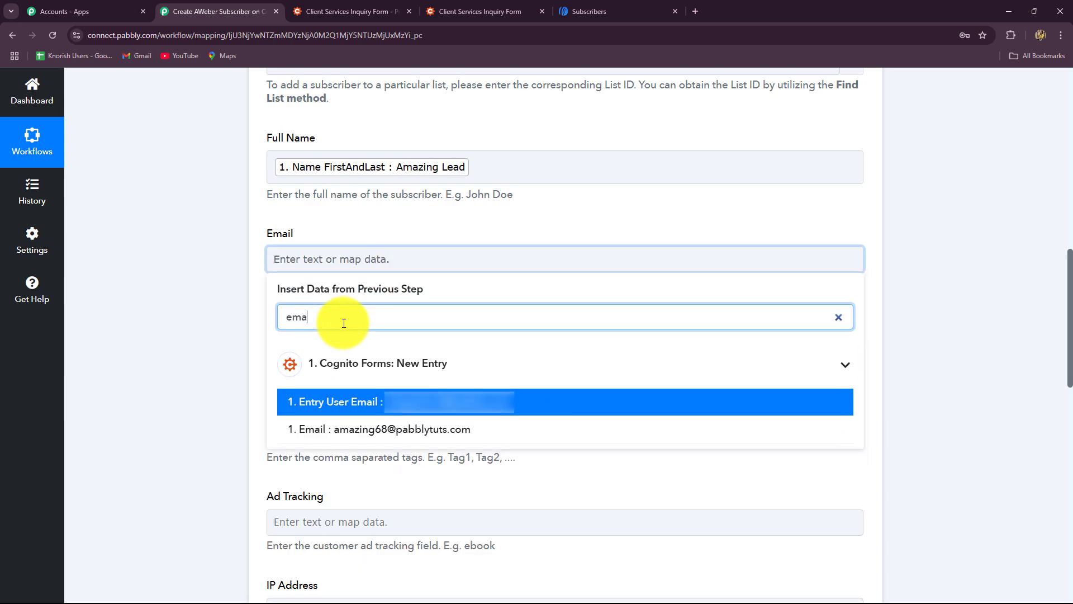
pyautogui.click(335, 427)
pyautogui.scroll(-3, 219, 379)
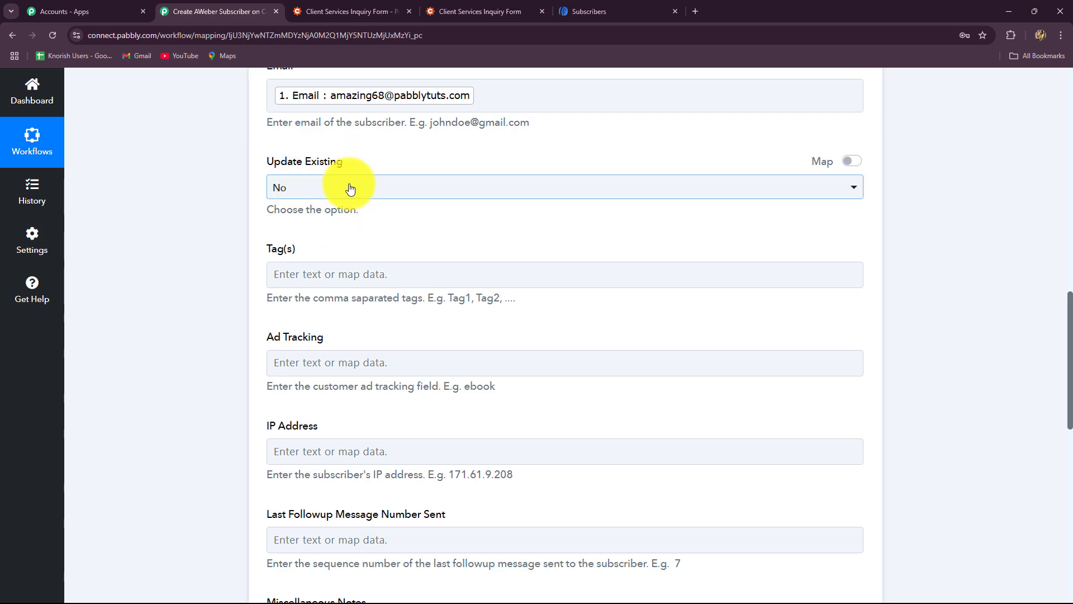
# Keep Update Existing at No and map ServicesInterestedIn from Cognito Forms: New Entry into Tag(s).
pyautogui.click(307, 186)
pyautogui.click(226, 210)
pyautogui.scroll(-3, 313, 268)
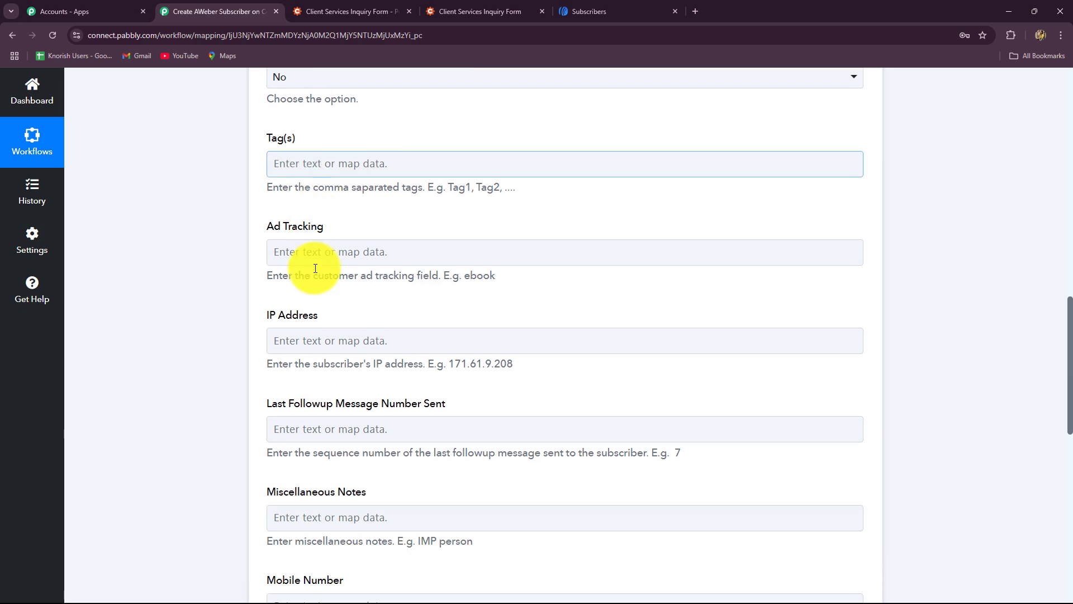
pyautogui.click(305, 110)
pyautogui.click(227, 172)
pyautogui.click(334, 107)
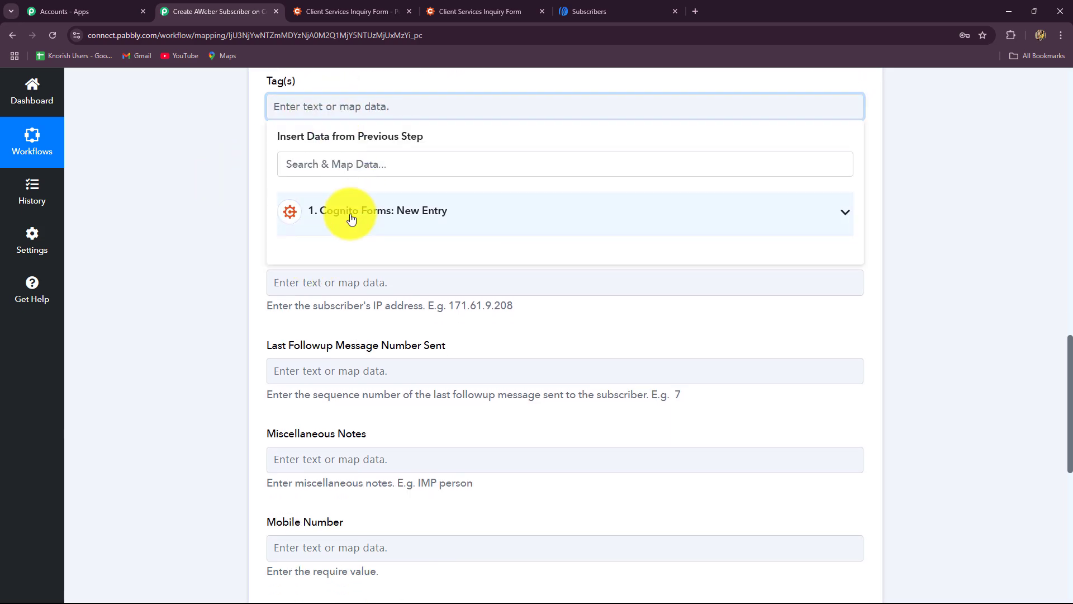
pyautogui.click(350, 216)
pyautogui.click(307, 248)
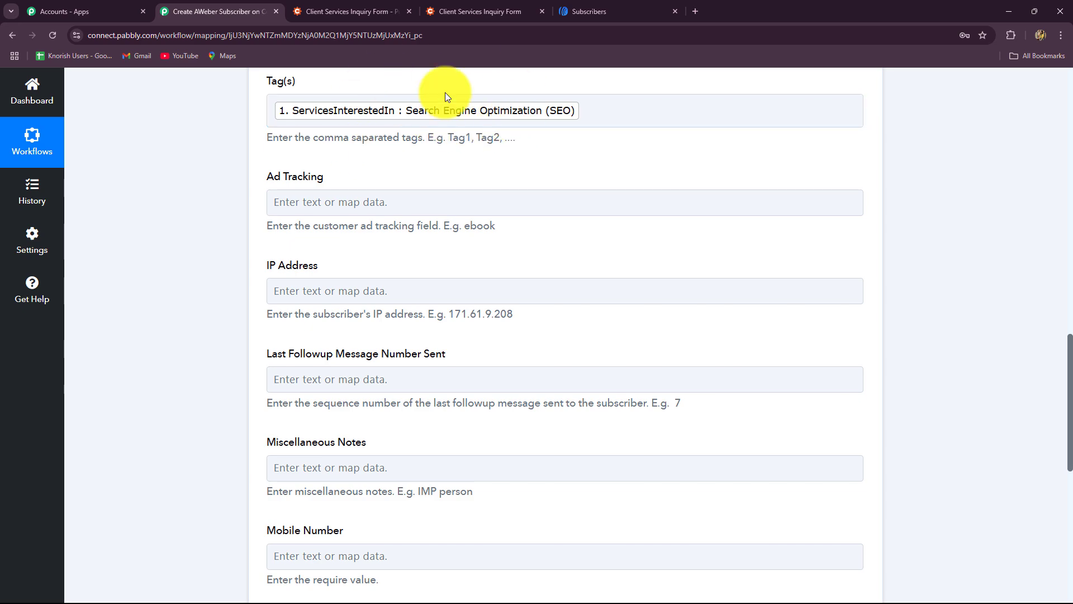
# Check the Tag(s) field holds the mapped ServicesInterestedIn value.
pyautogui.scroll(2, 502, 188)
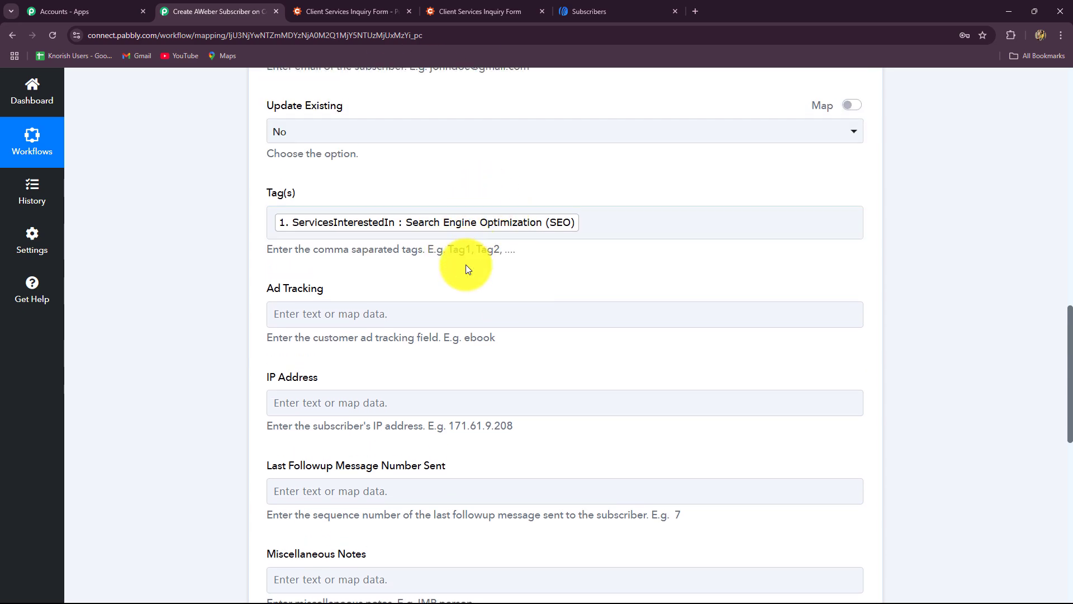
pyautogui.scroll(-2, 465, 270)
pyautogui.click(591, 110)
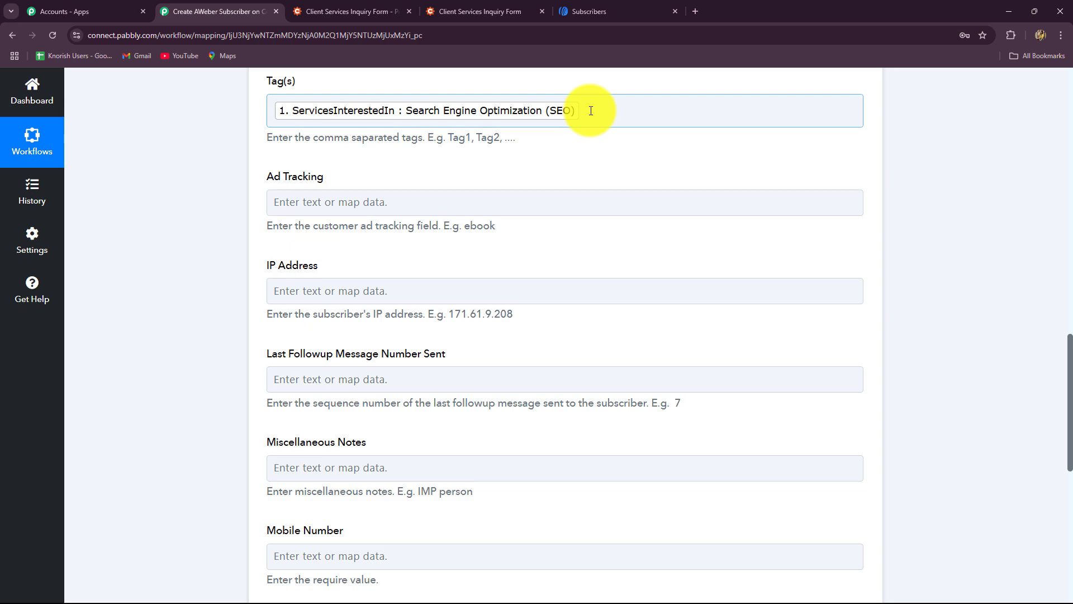
pyautogui.click(492, 140)
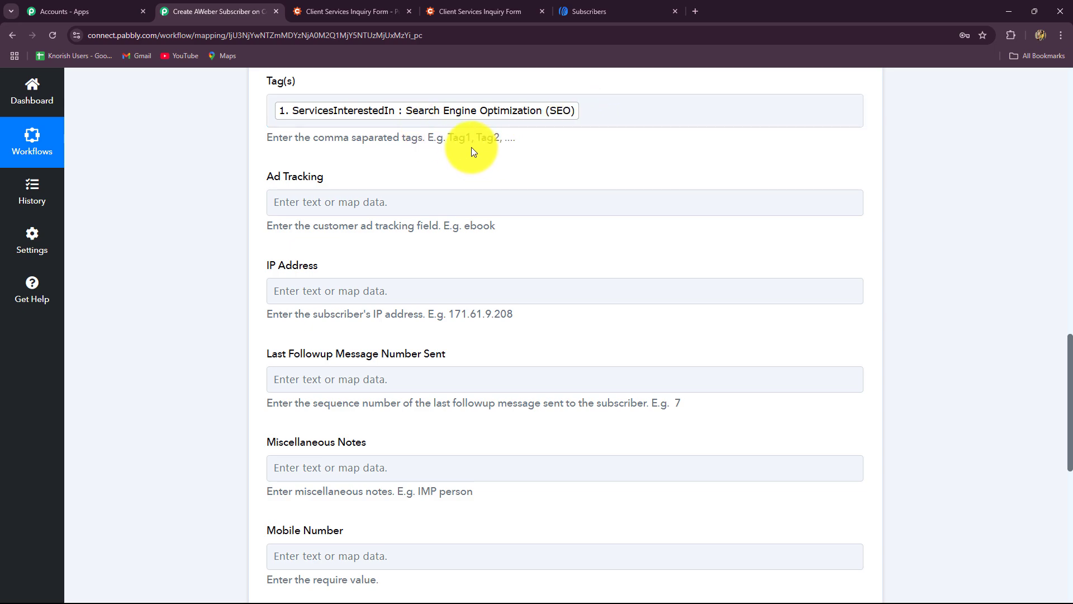
pyautogui.moveTo(322, 136); pyautogui.dragTo(578, 136)
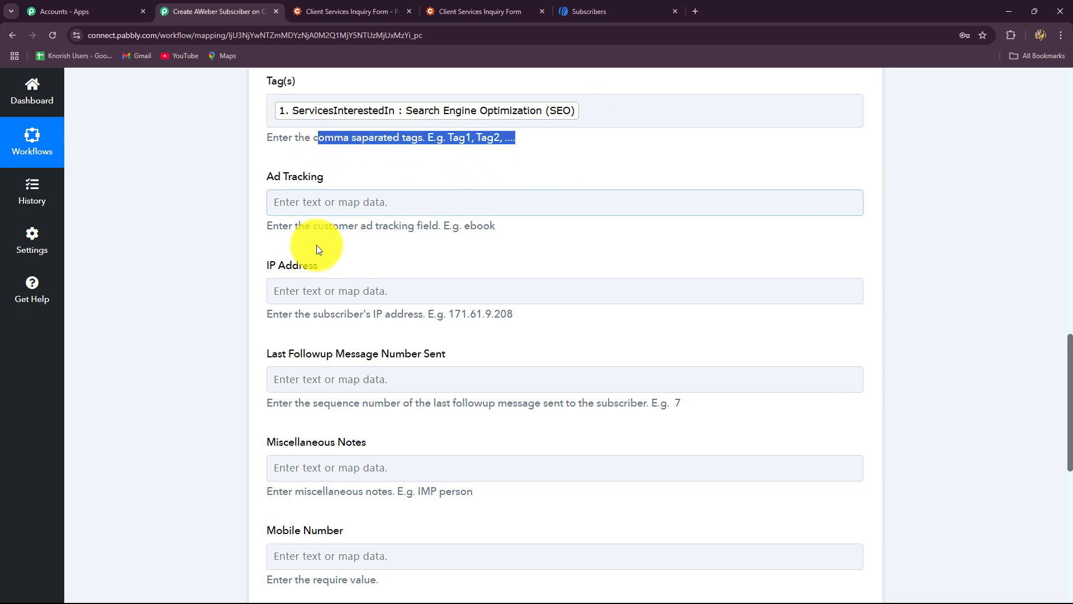
pyautogui.scroll(-3, 297, 268)
pyautogui.scroll(-2, 296, 272)
pyautogui.scroll(2, 283, 269)
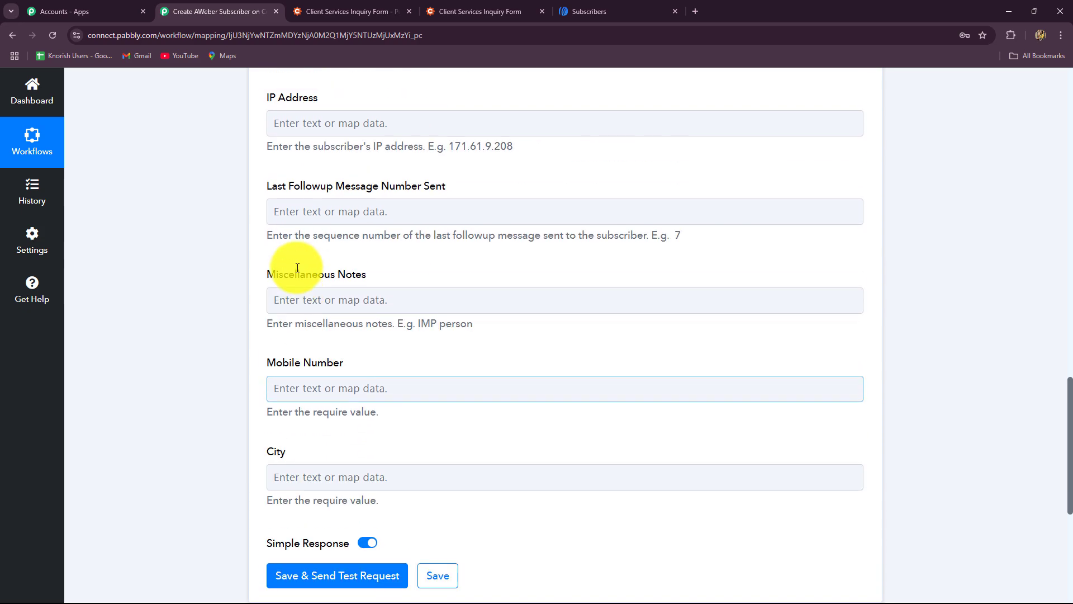
pyautogui.scroll(-1, 283, 283)
# Map the form's Phone answer into Mobile Number by searching 'ph'.
pyautogui.click(293, 325)
pyautogui.scroll(-3, 305, 279)
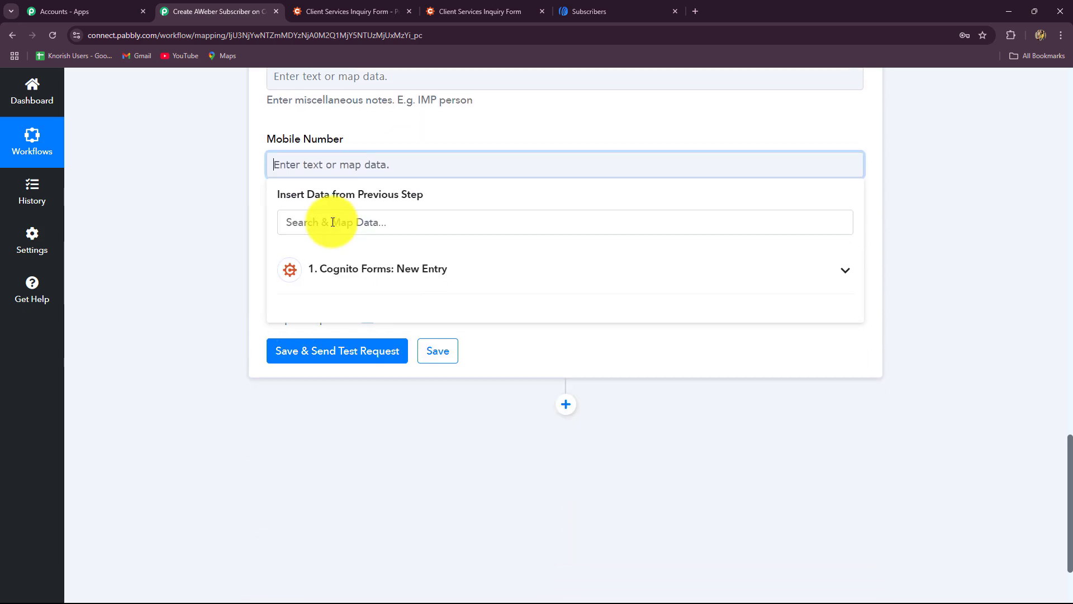
pyautogui.click(330, 224)
pyautogui.write('ph')
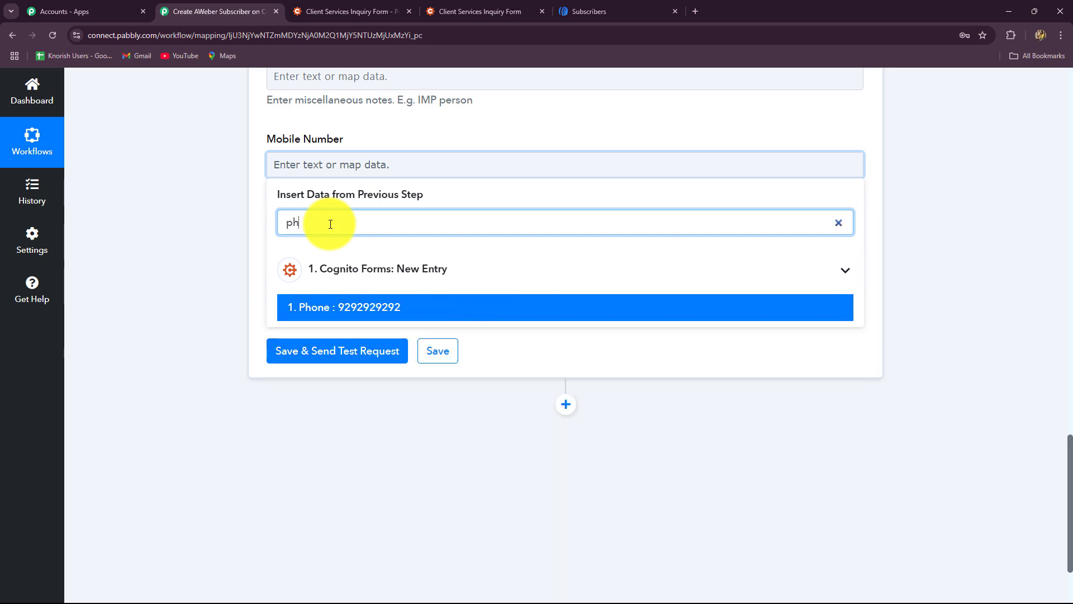
pyautogui.click(352, 305)
# Map Address City into City, then save and send the test request.
pyautogui.click(290, 254)
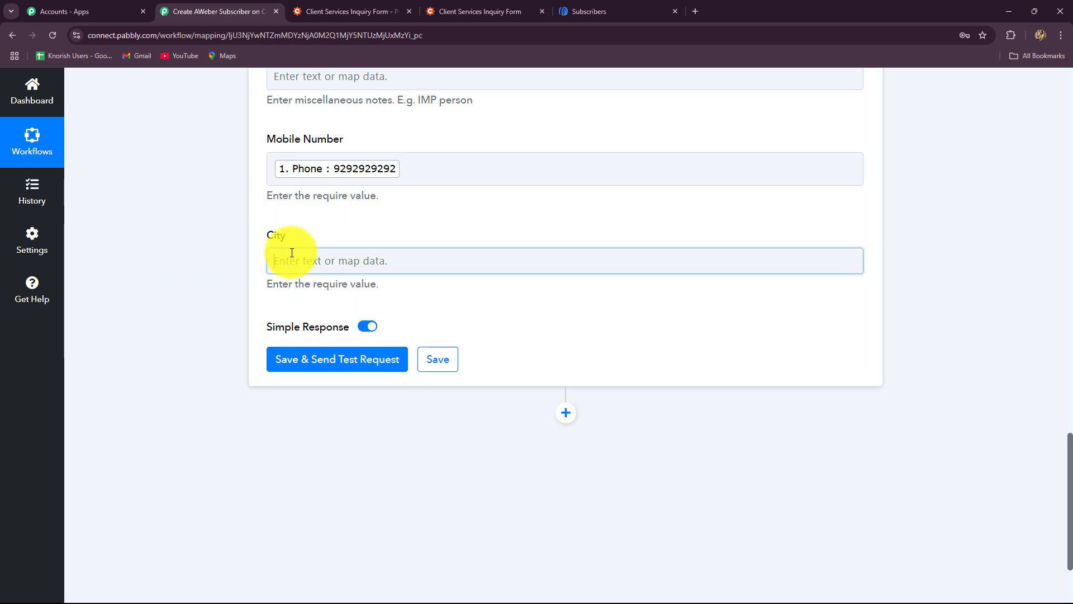
pyautogui.click(305, 317)
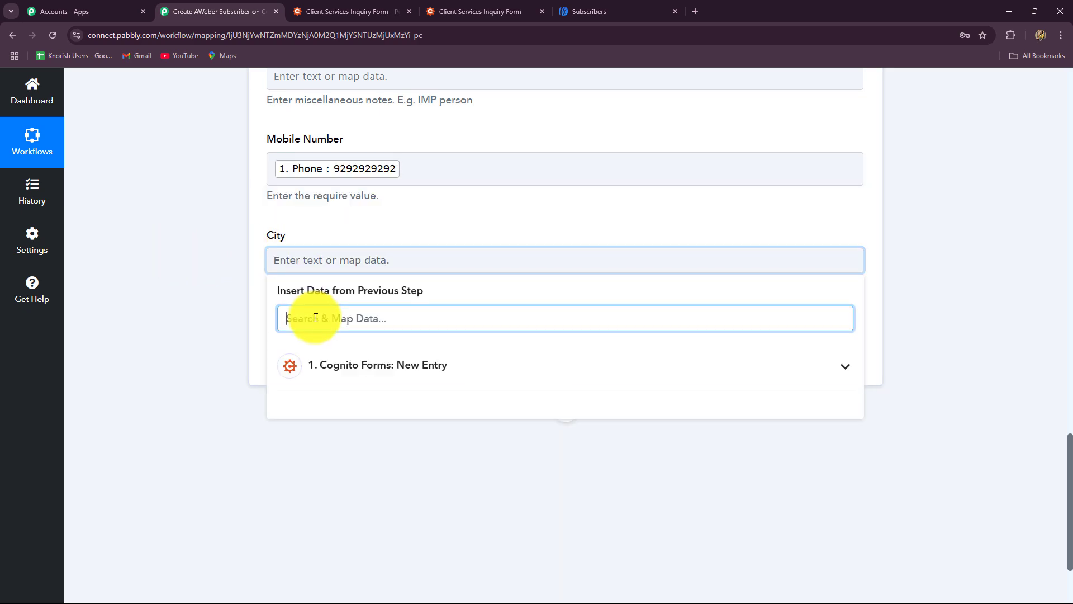
pyautogui.write('ind')
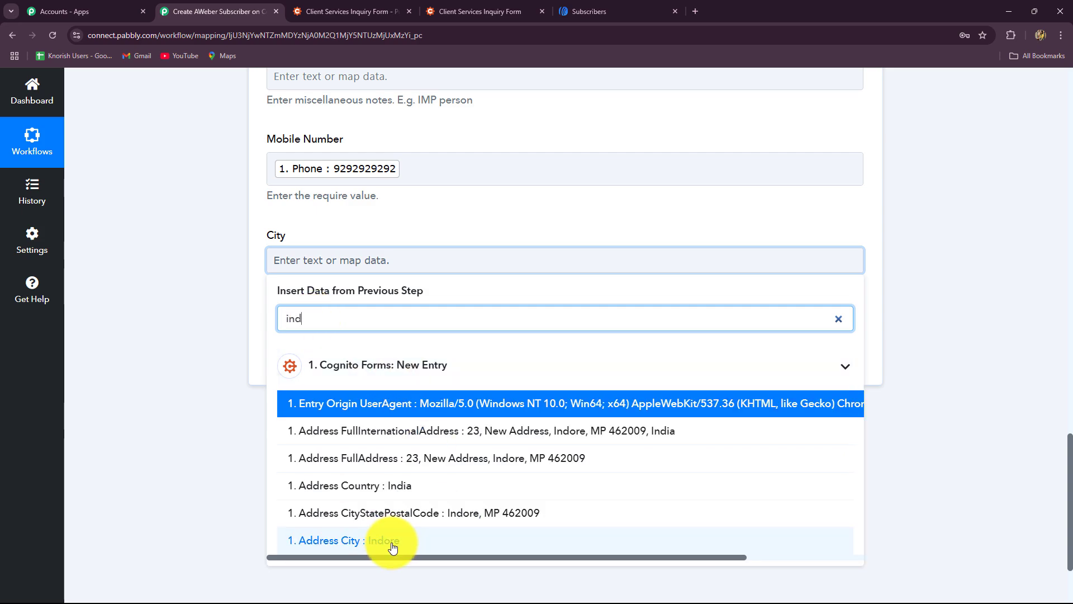
pyautogui.click(388, 541)
pyautogui.click(348, 368)
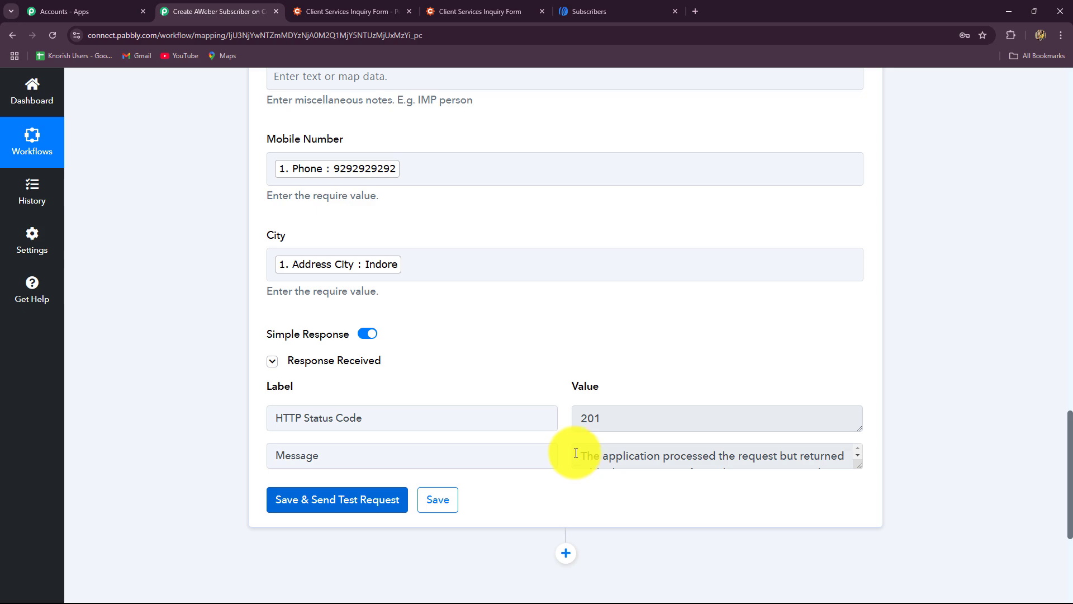
# Verify the new AWeber subscriber's SEO tag and Indore city, then collapse the AWeber step in Pabbly.
pyautogui.click(583, 7)
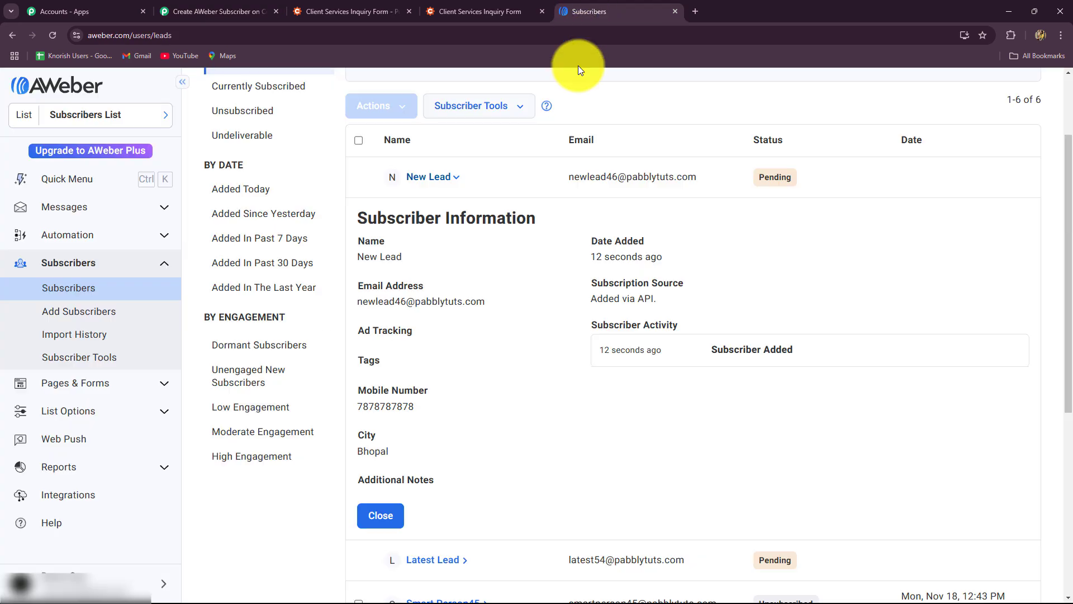
pyautogui.click(66, 288)
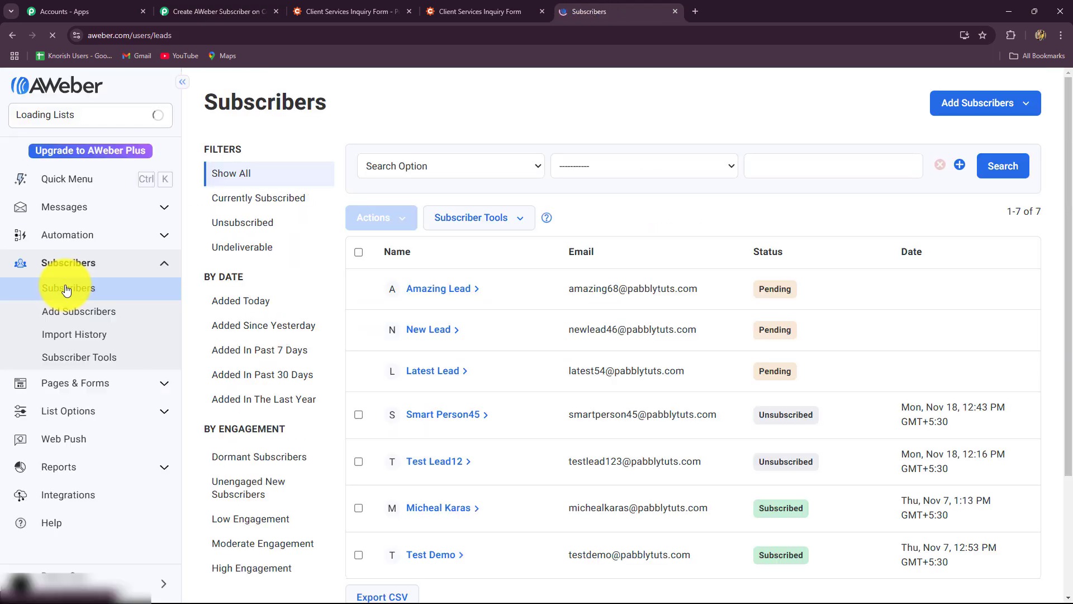
pyautogui.click(429, 290)
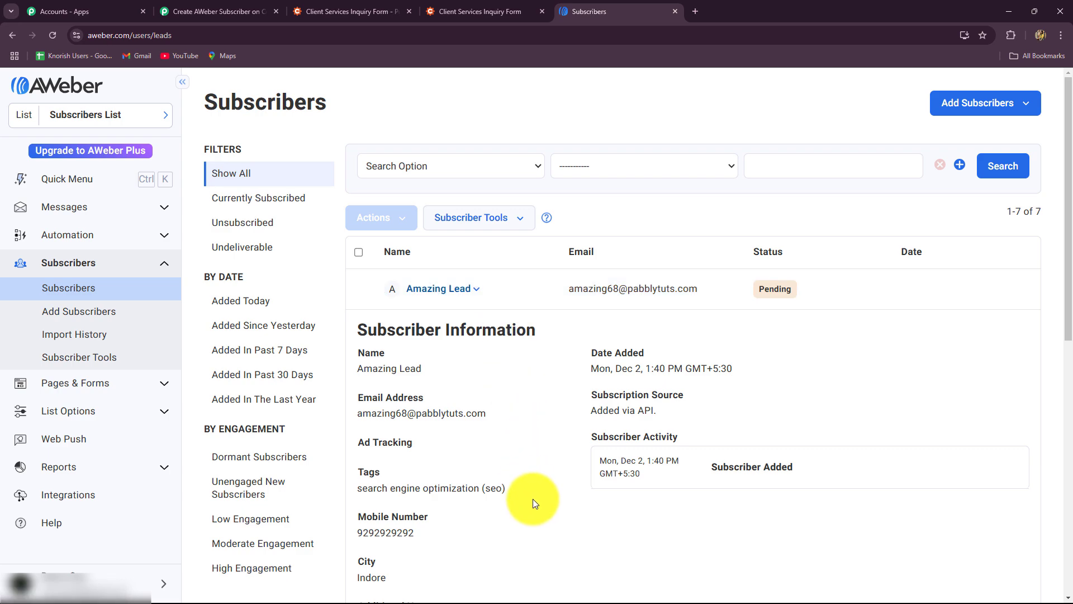
pyautogui.scroll(-4, 532, 499)
pyautogui.scroll(3, 300, 432)
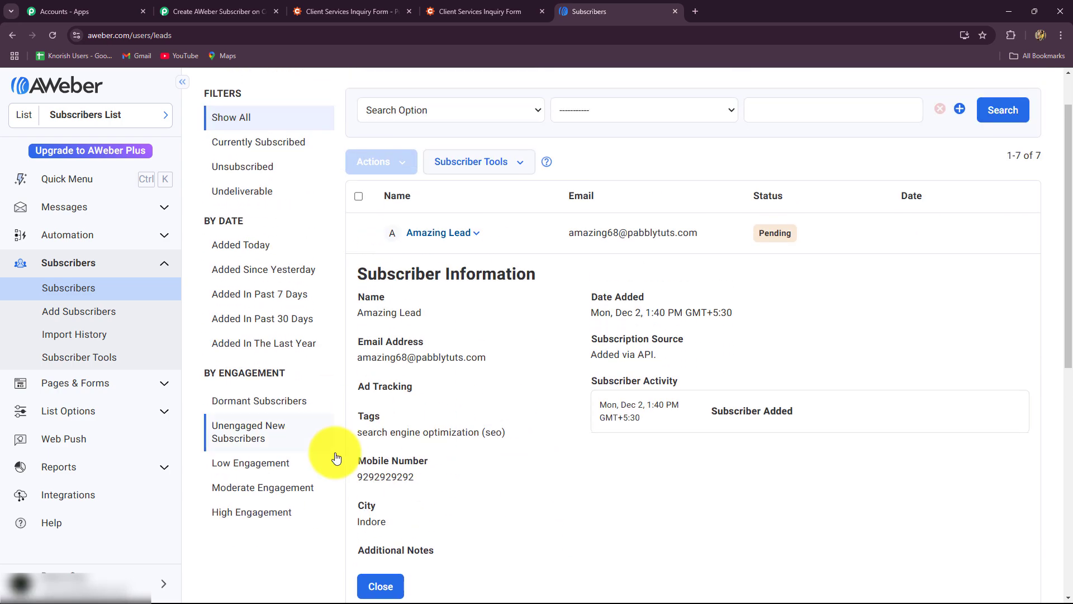
pyautogui.moveTo(360, 434); pyautogui.dragTo(511, 431)
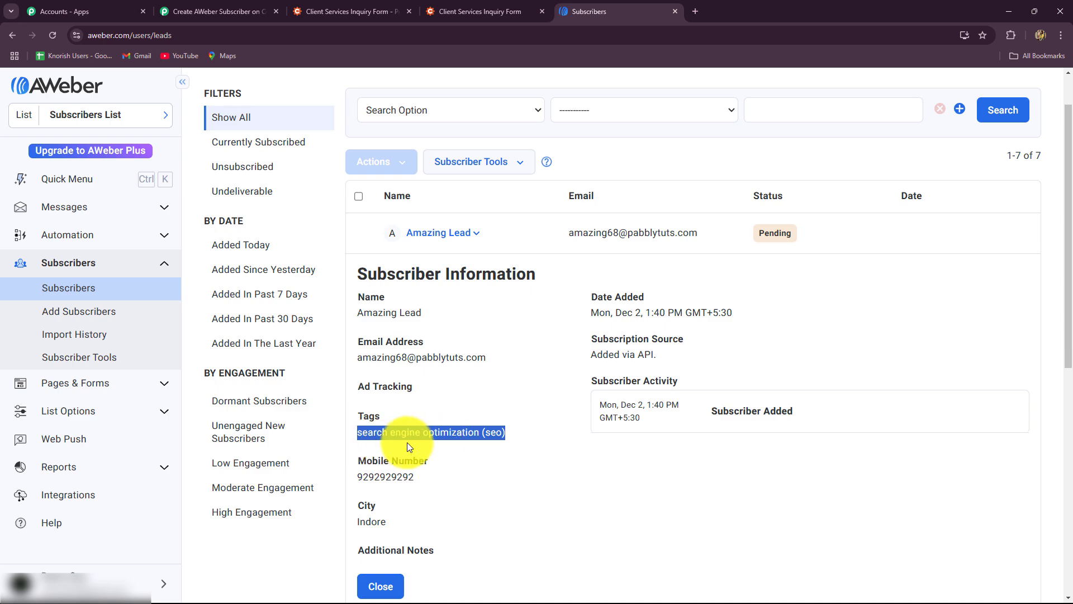
pyautogui.scroll(1, 541, 446)
pyautogui.scroll(-3, 538, 530)
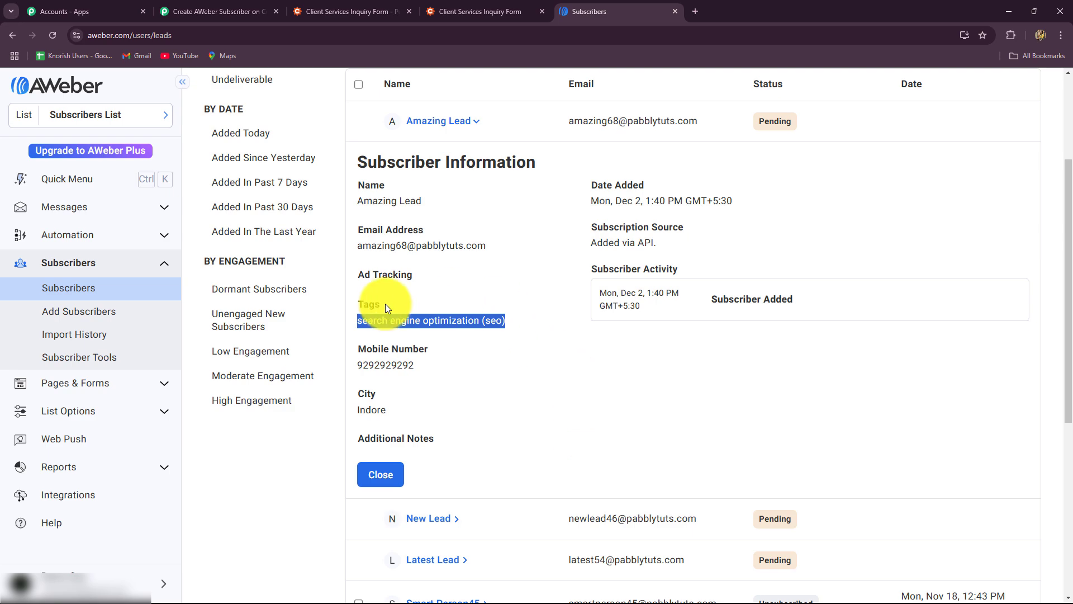
pyautogui.scroll(1, 521, 367)
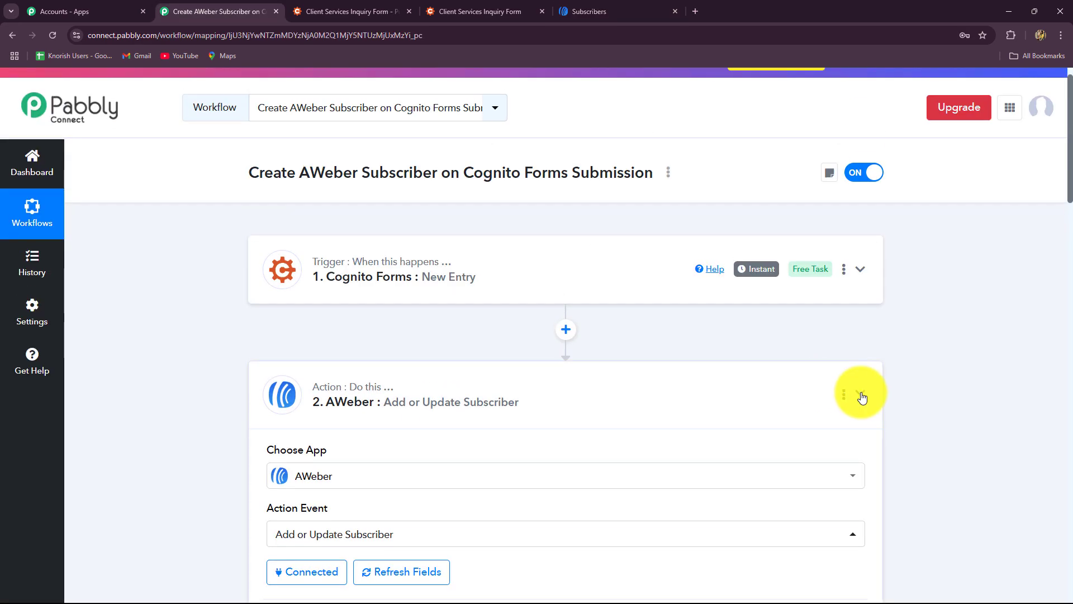
pyautogui.click(861, 393)
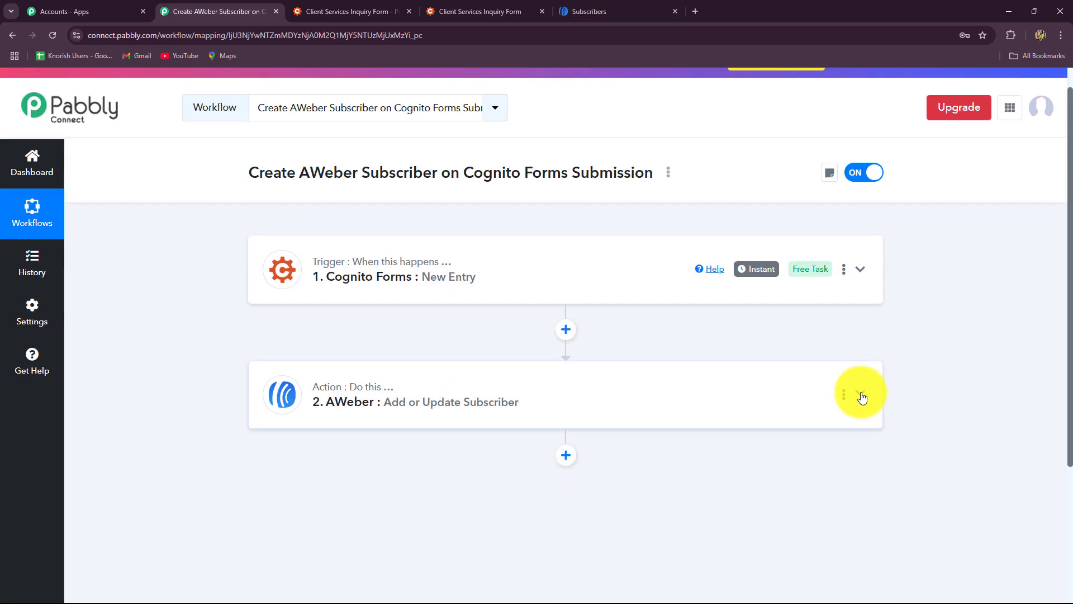